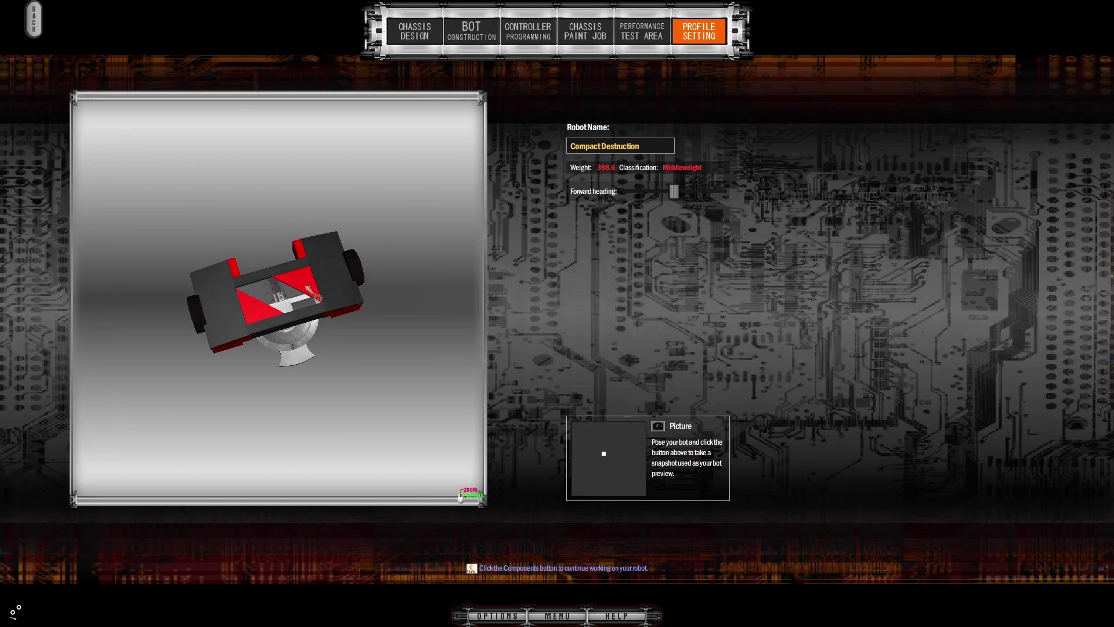
pyautogui.moveTo(306, 286); pyautogui.dragTo(225, 293)
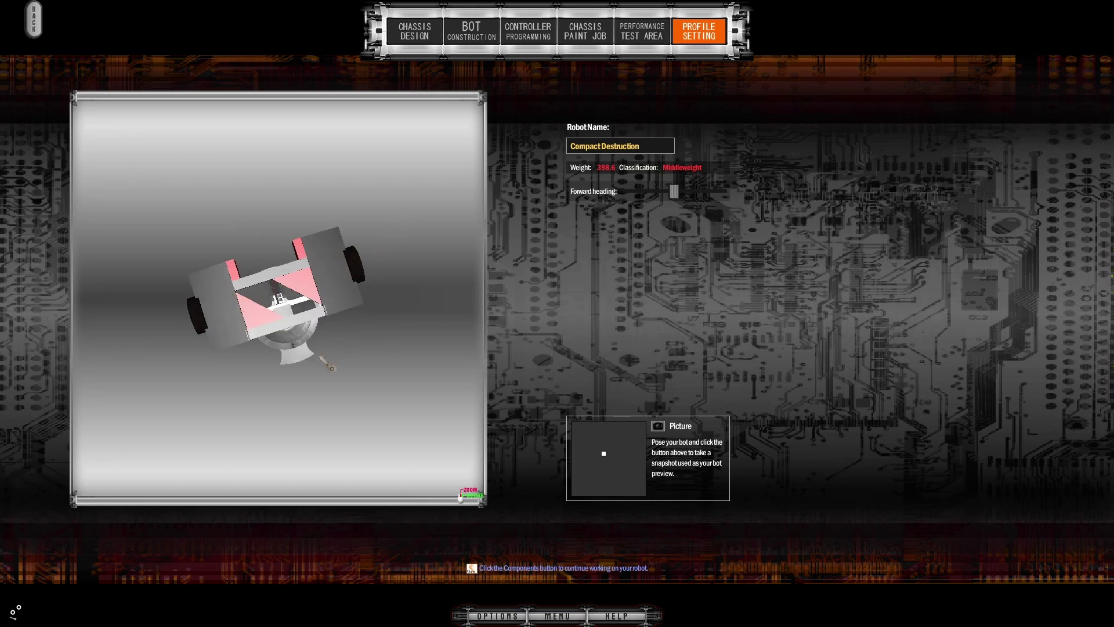
pyautogui.moveTo(321, 356); pyautogui.dragTo(381, 299)
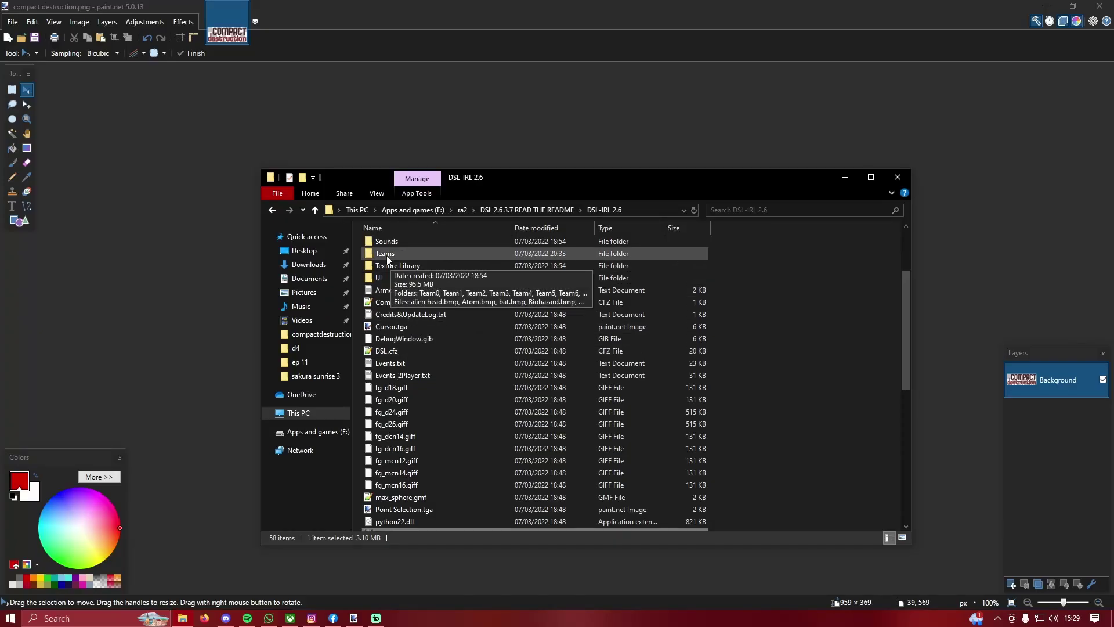
# Step: In File Explorer, open Bot0.bot from the Teams\Team7 folder of DSL-IRL 2.6 in Notepad++
pyautogui.doubleClick(386, 254)
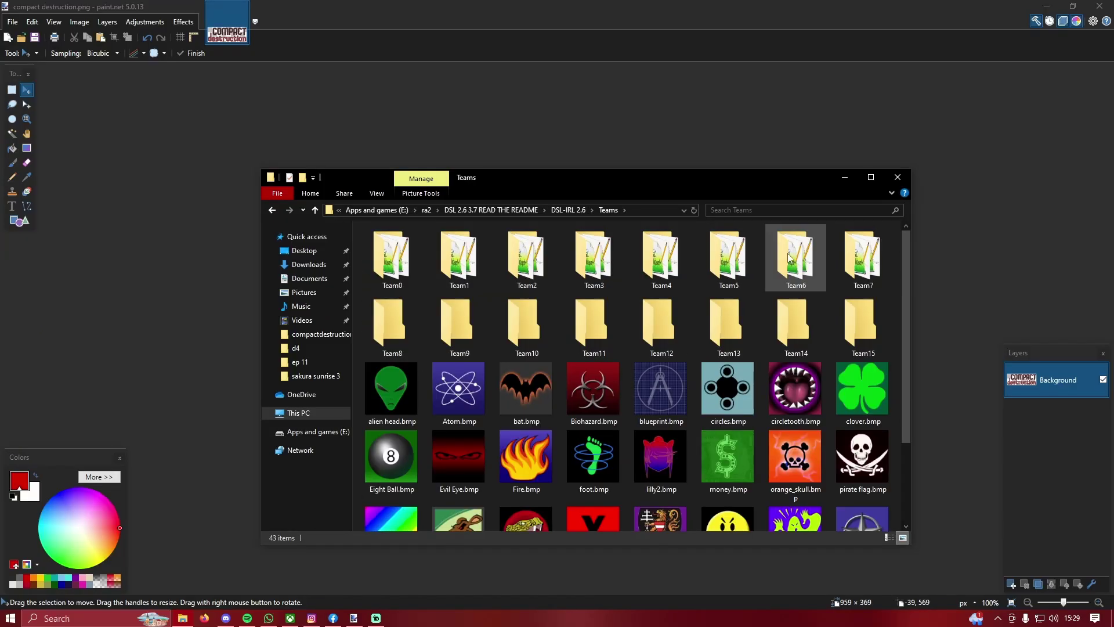
pyautogui.doubleClick(860, 253)
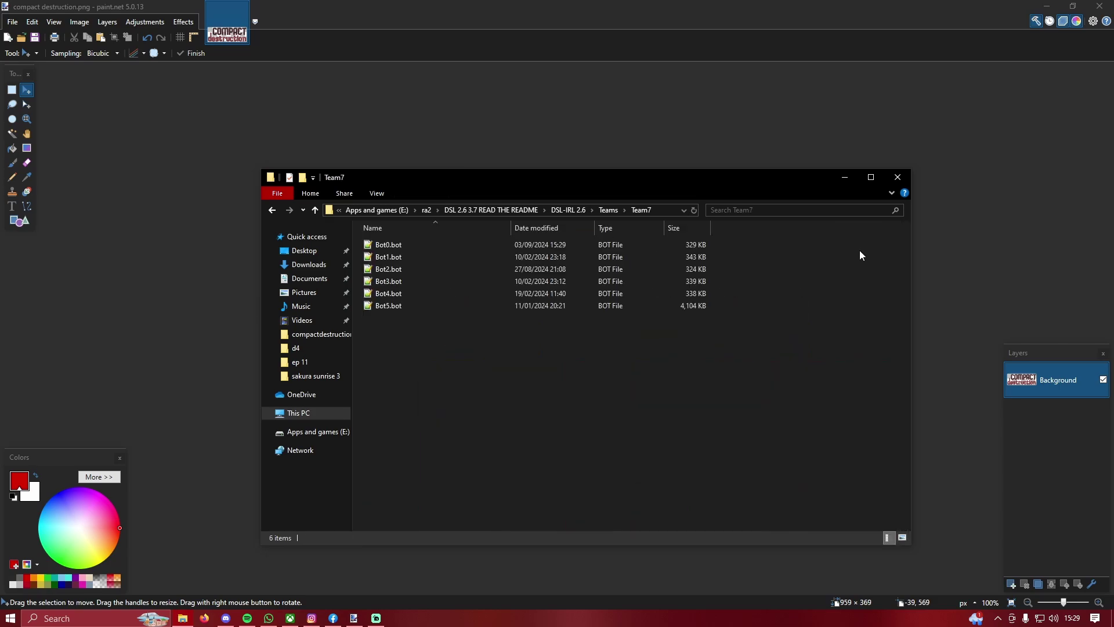
pyautogui.click(431, 248)
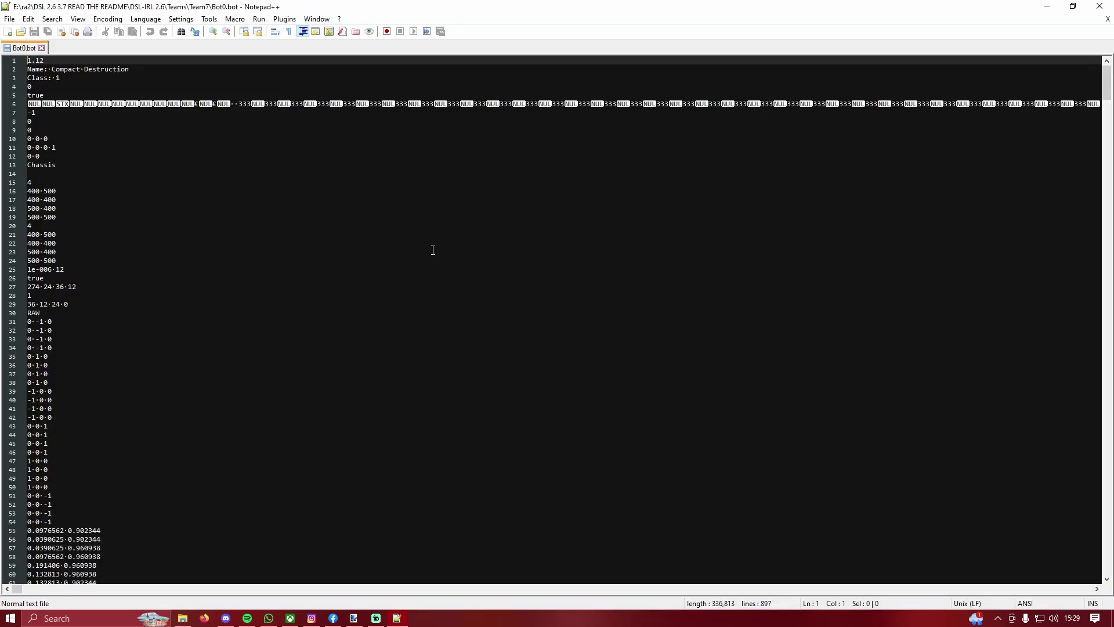
# Step: Find the component entry for the black aluminium panel IRLARM_ALU-BLCK-P-40-80.txt in the bot file
pyautogui.scroll(-16, 433, 250)
pyautogui.moveTo(1107, 101); pyautogui.dragTo(1056, 329)
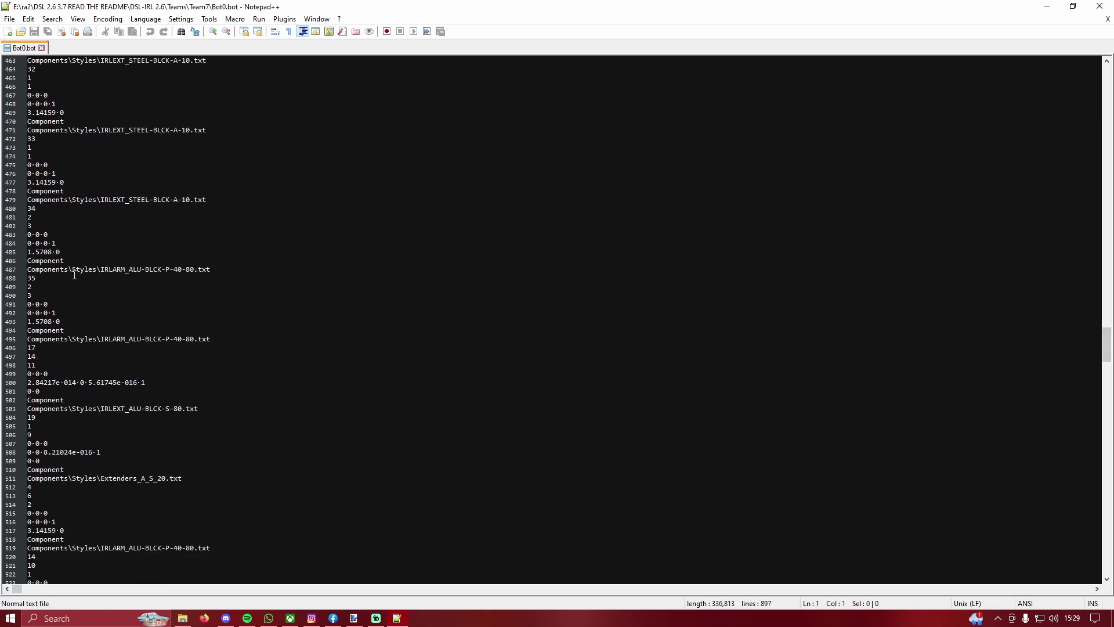
pyautogui.moveTo(27, 269); pyautogui.dragTo(99, 268)
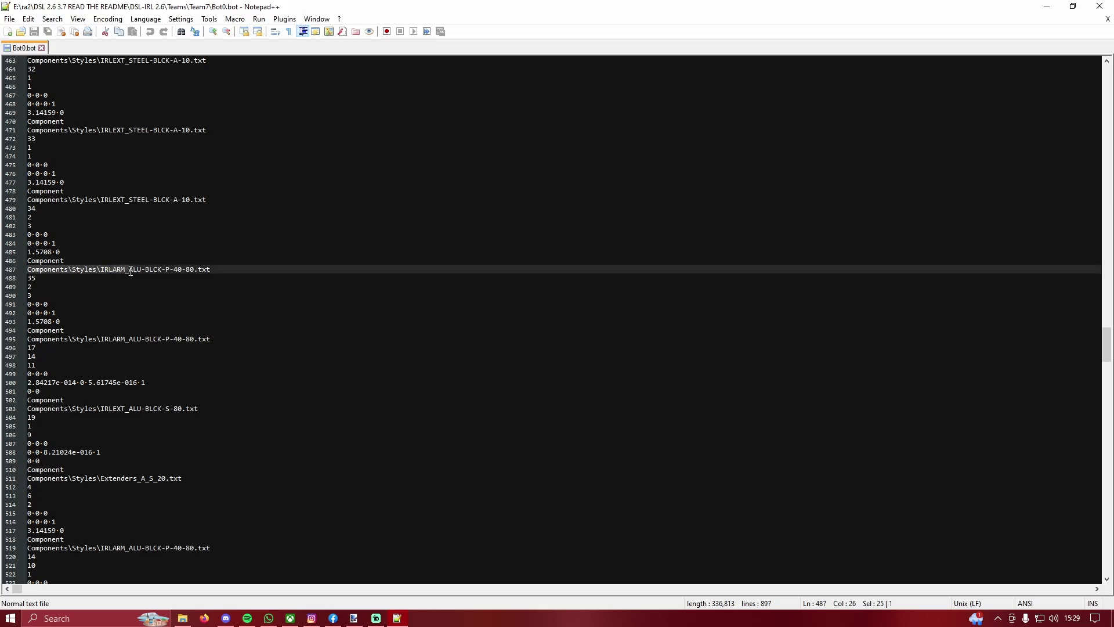
pyautogui.moveTo(182, 269); pyautogui.dragTo(208, 265)
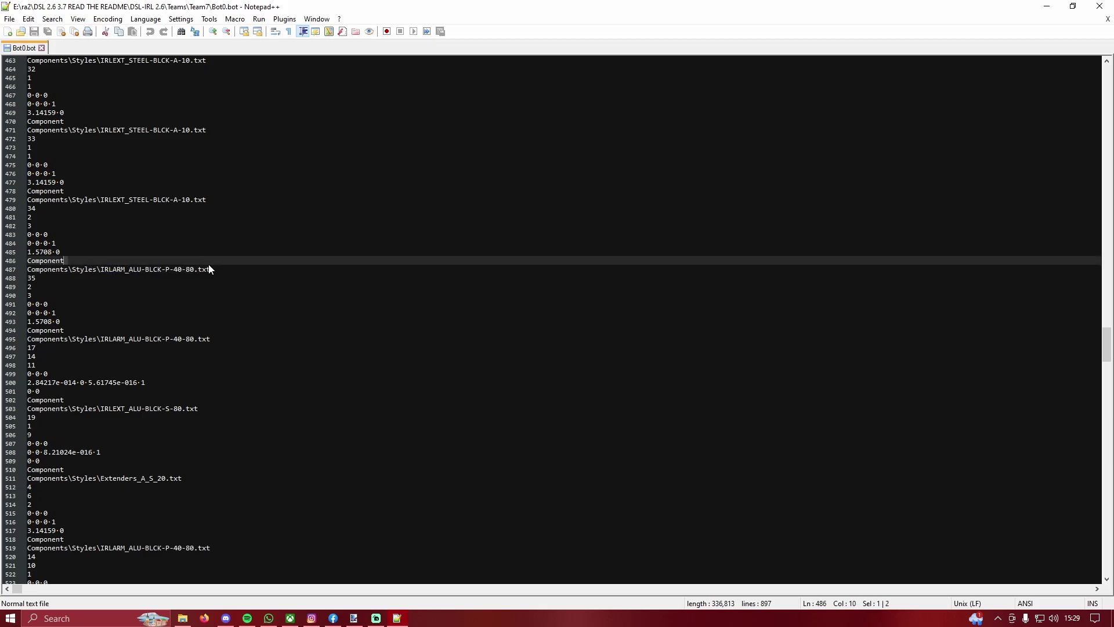
pyautogui.click(224, 305)
# Step: Switch to File Explorer and open the styles folder inside the DSL-IRL 2.6 Components folder
pyautogui.click(189, 615)
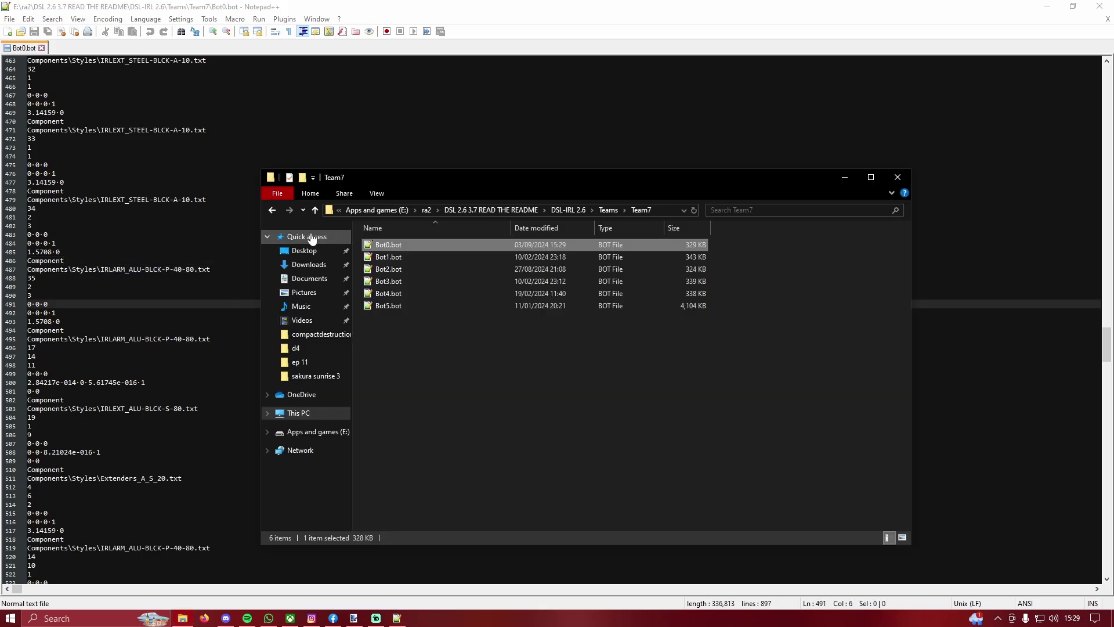
pyautogui.click(315, 211)
pyautogui.click(314, 212)
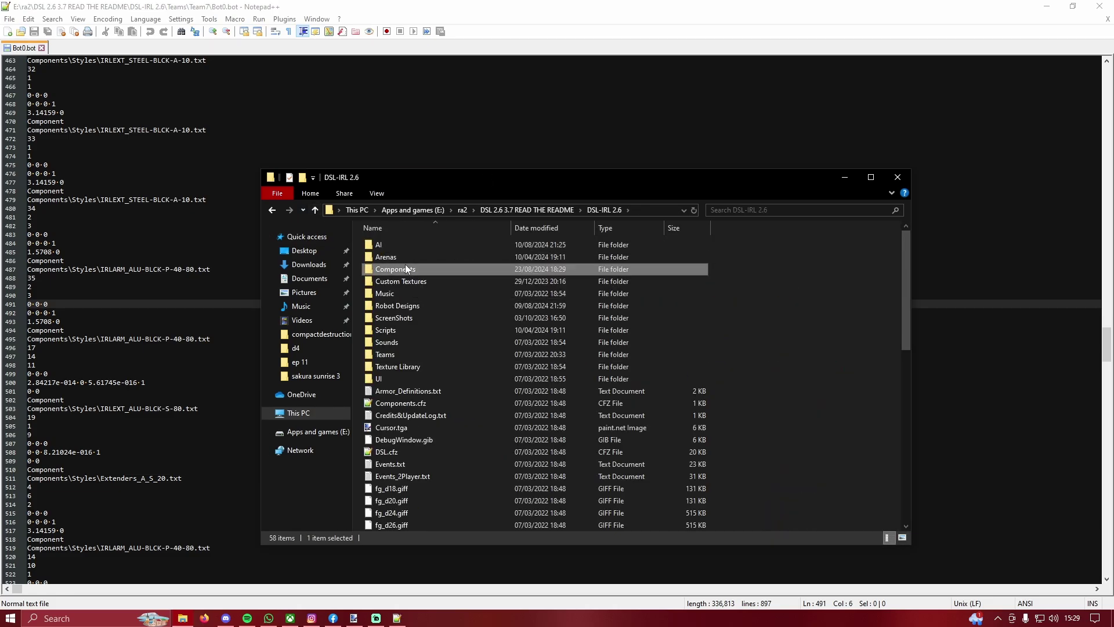
pyautogui.doubleClick(405, 263)
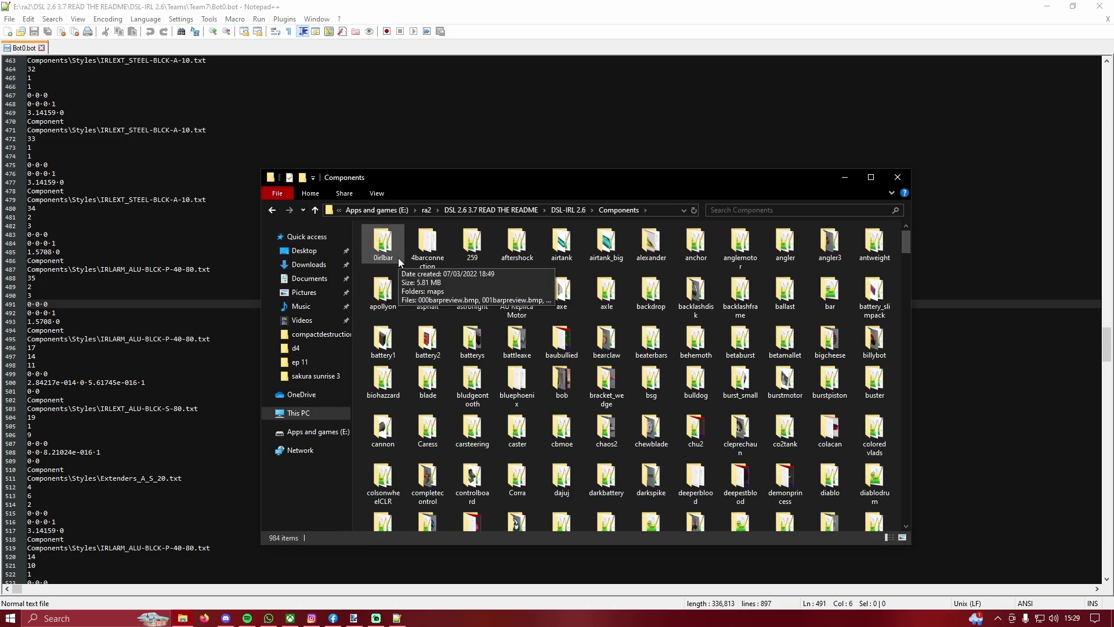
pyautogui.scroll(-15, 727, 294)
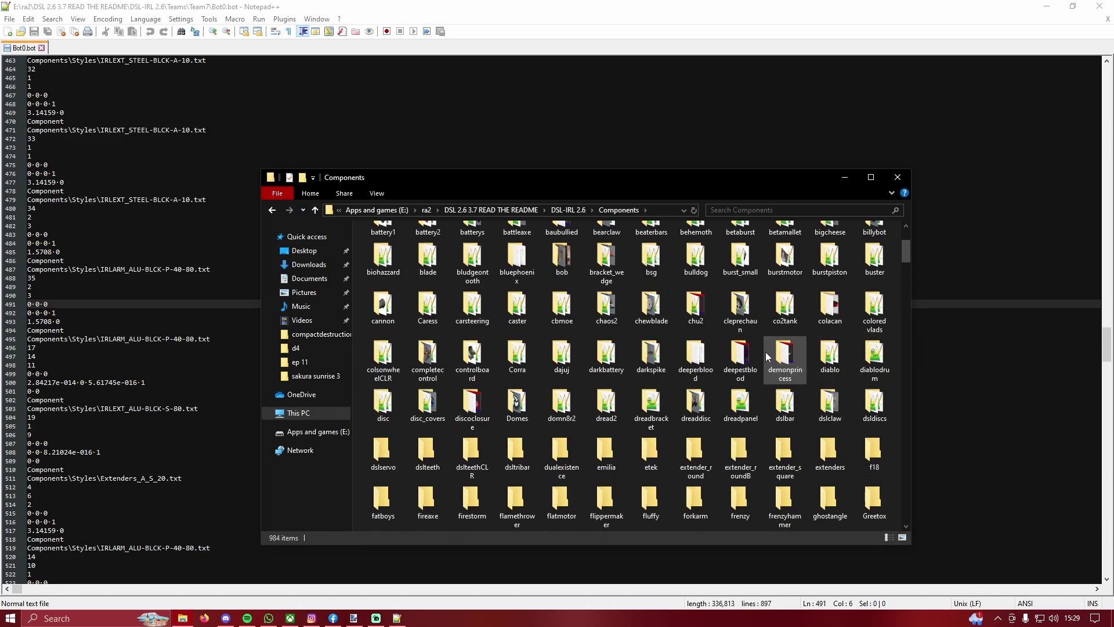
pyautogui.scroll(-5, 726, 344)
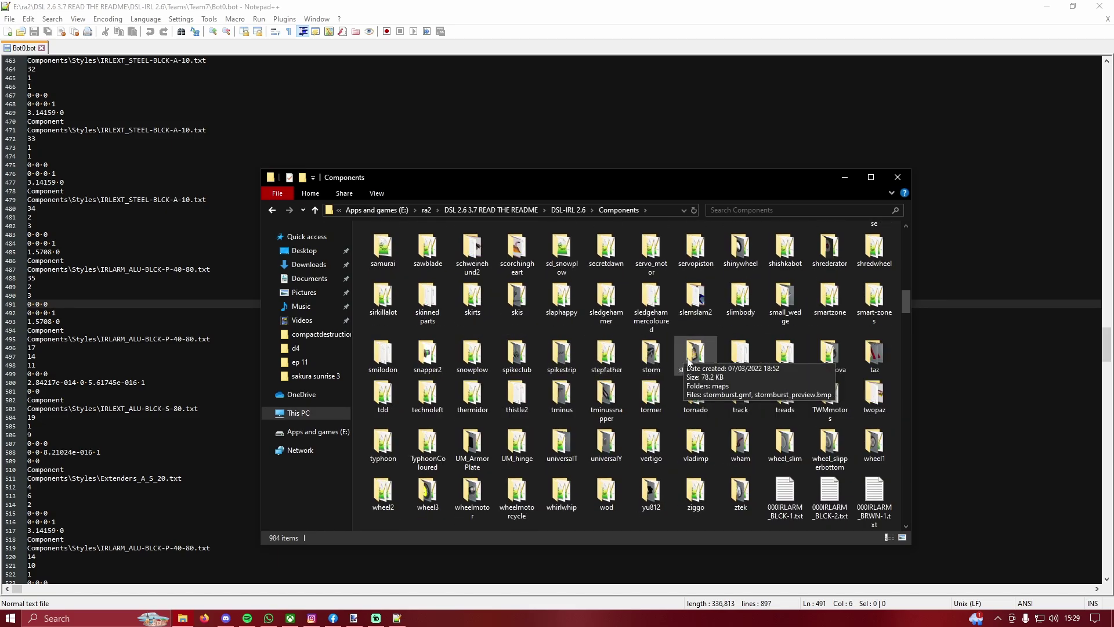
pyautogui.doubleClick(755, 357)
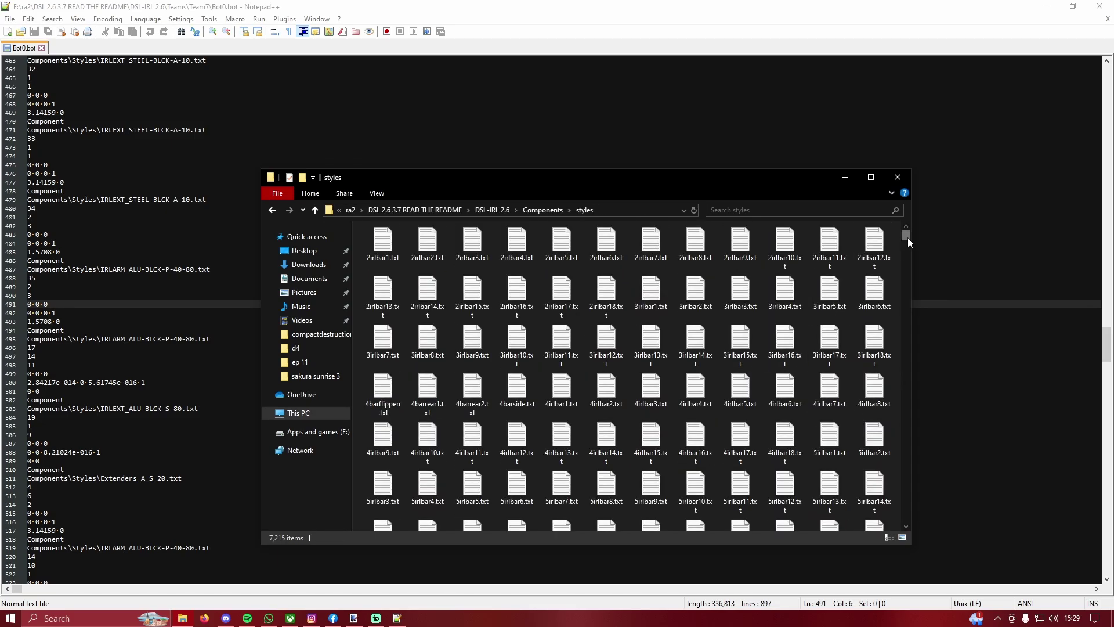
# Step: Locate and select IRLARM_ALU-BLCK-P-40-80.txt among the component style files
pyautogui.moveTo(907, 236); pyautogui.dragTo(910, 298)
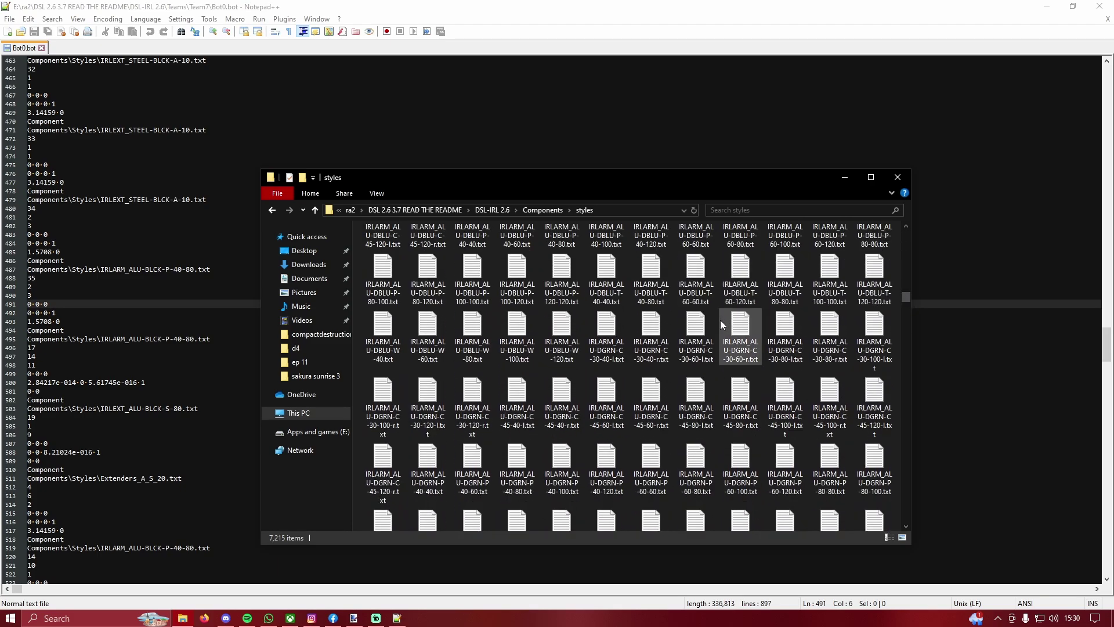
pyautogui.scroll(5, 720, 319)
pyautogui.click(812, 324)
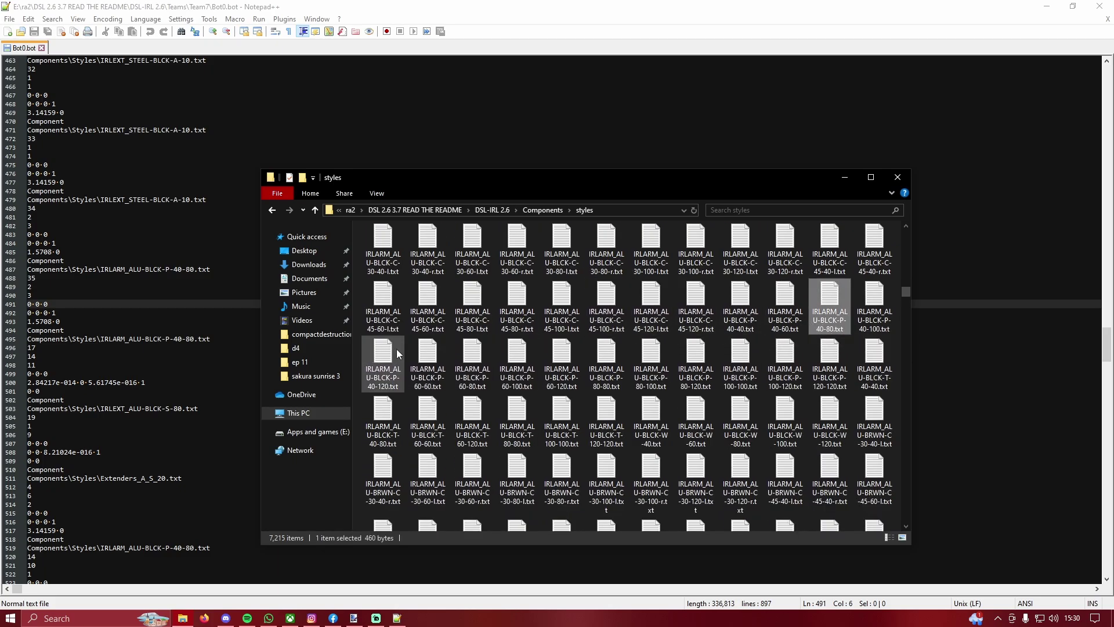
# Step: In the maps folder of compactdestruction, rename IRLARM_BLACK.bmp to compacttop.bmp
pyautogui.click(325, 336)
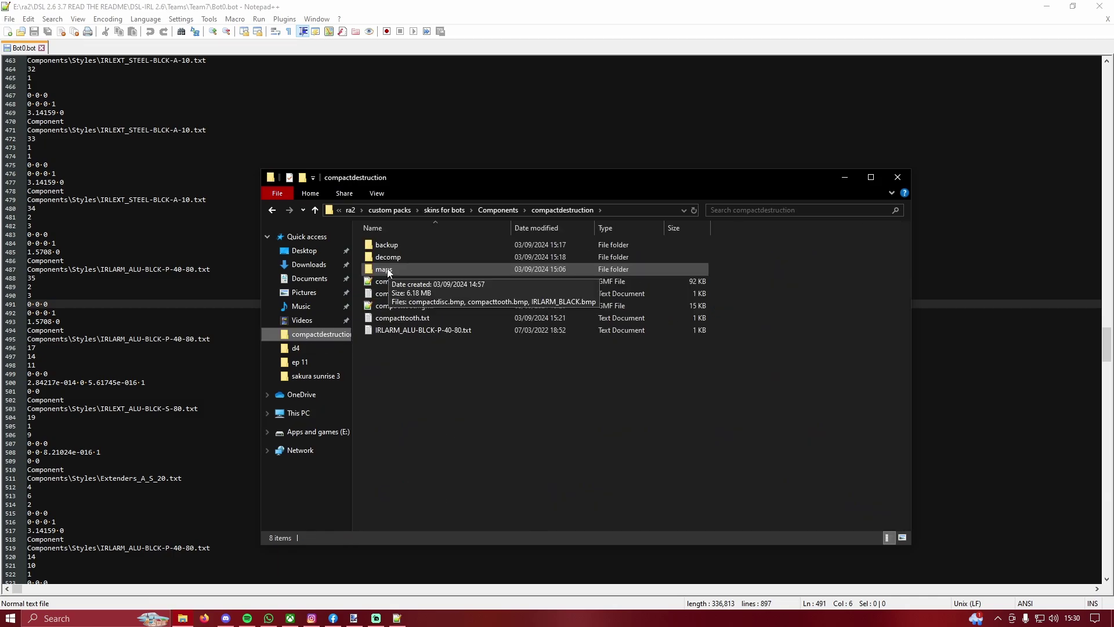
pyautogui.doubleClick(385, 270)
pyautogui.click(545, 265)
pyautogui.rightClick(524, 254)
pyautogui.click(587, 560)
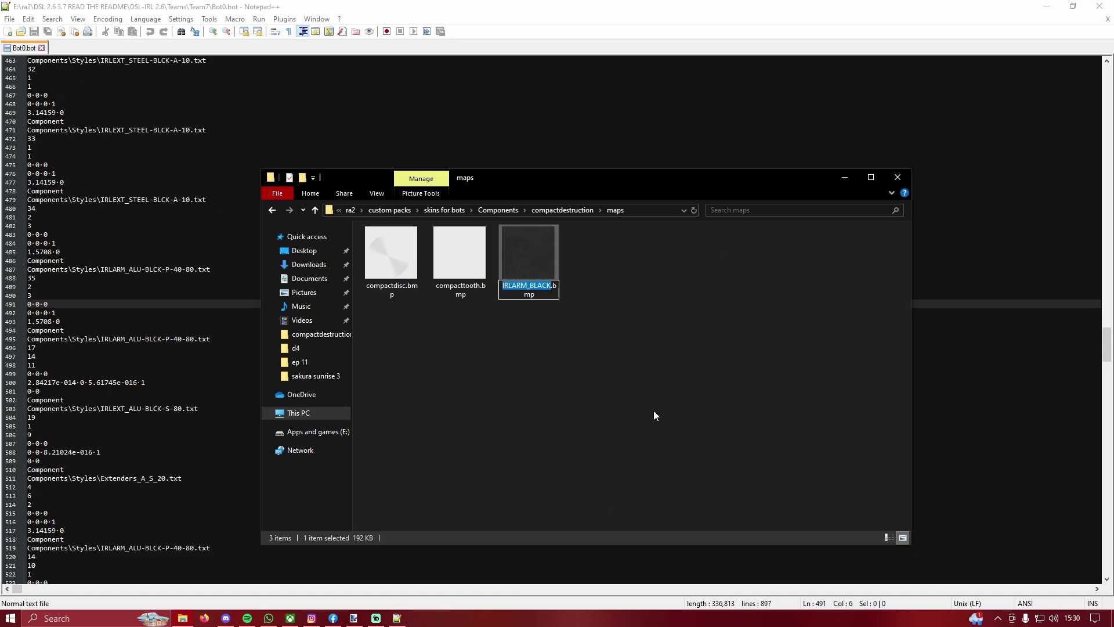
pyautogui.write('compact')
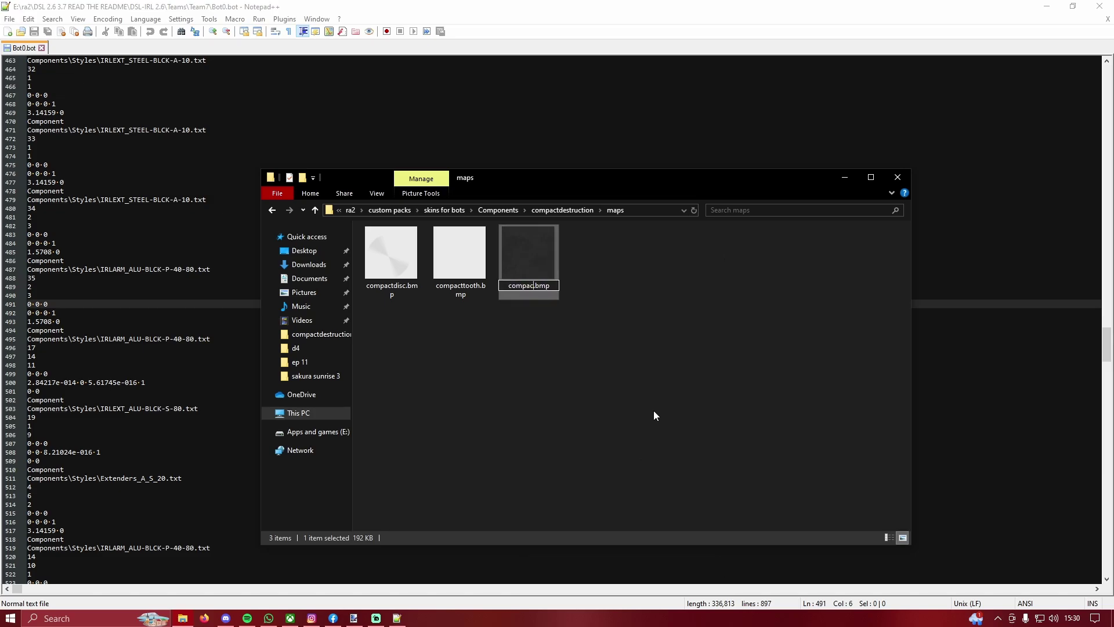
pyautogui.write('top')
pyautogui.press('Return')
# Step: Open compacttop.bmp in paint.net
pyautogui.rightClick(515, 229)
pyautogui.moveTo(572, 392)
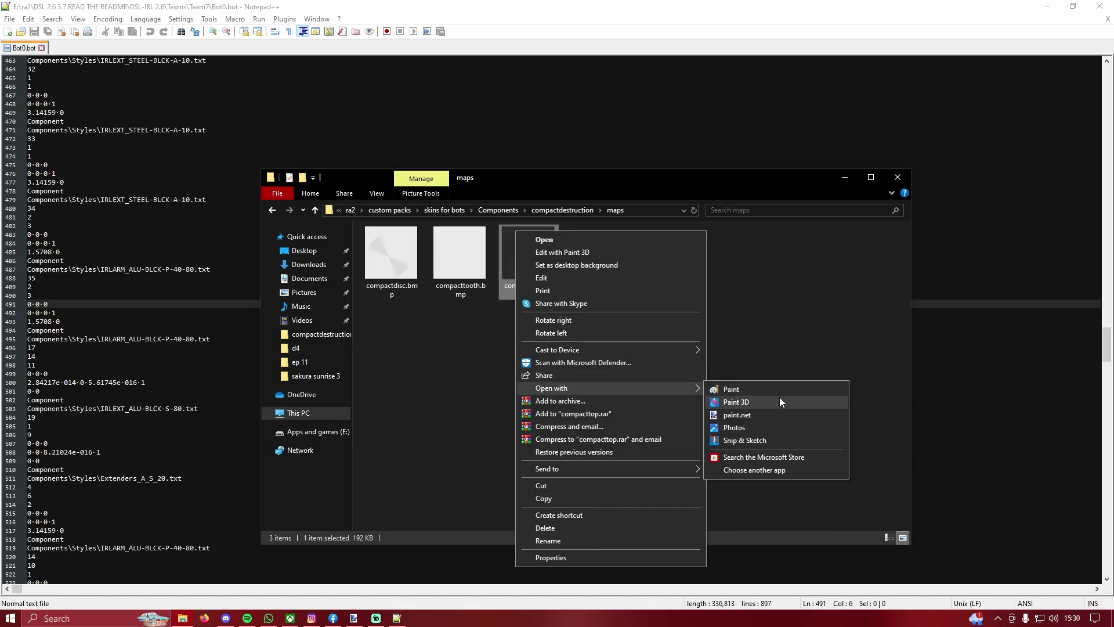
pyautogui.click(770, 420)
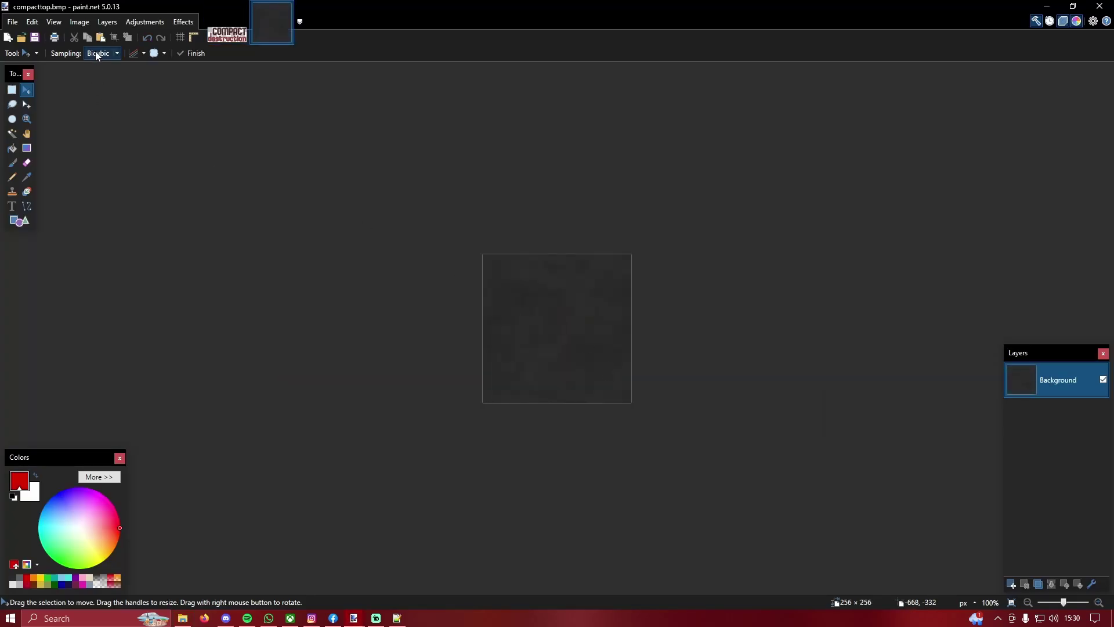
# Step: Resize the compacttop.bmp image to 1024 × 1024 pixels
pyautogui.click(80, 22)
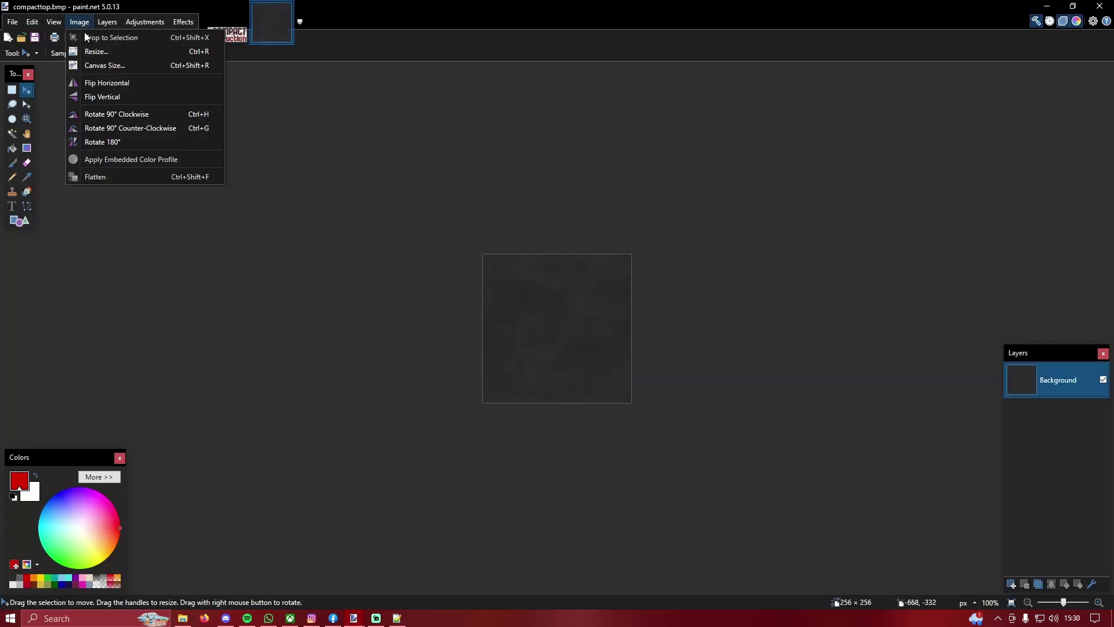
pyautogui.click(90, 51)
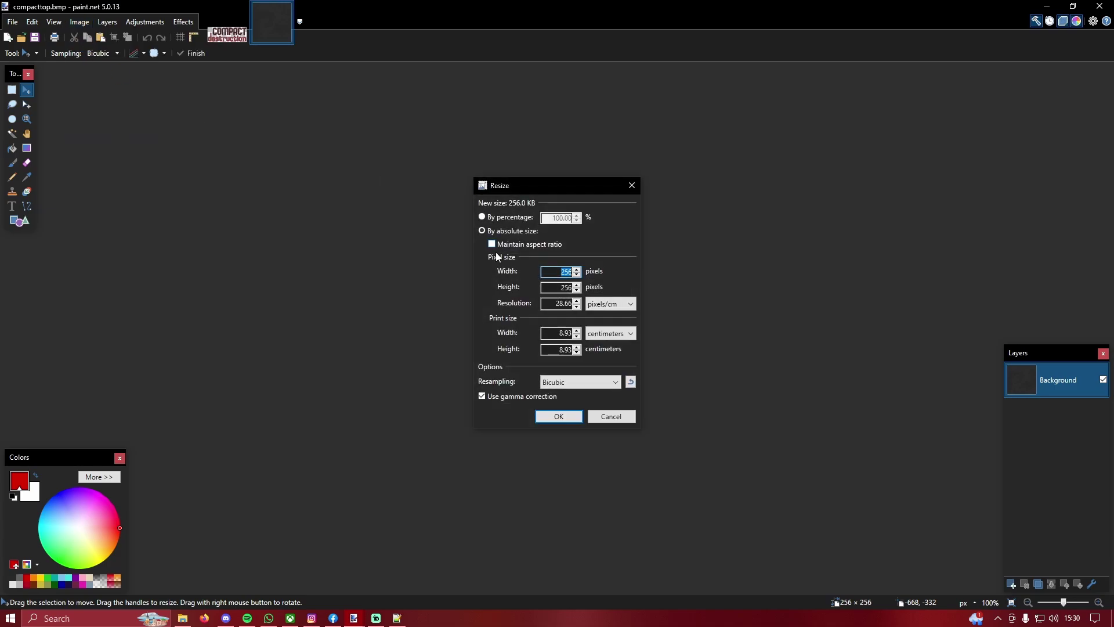
pyautogui.write('104')
pyautogui.click(557, 287)
pyautogui.write('1024')
pyautogui.press('Return')
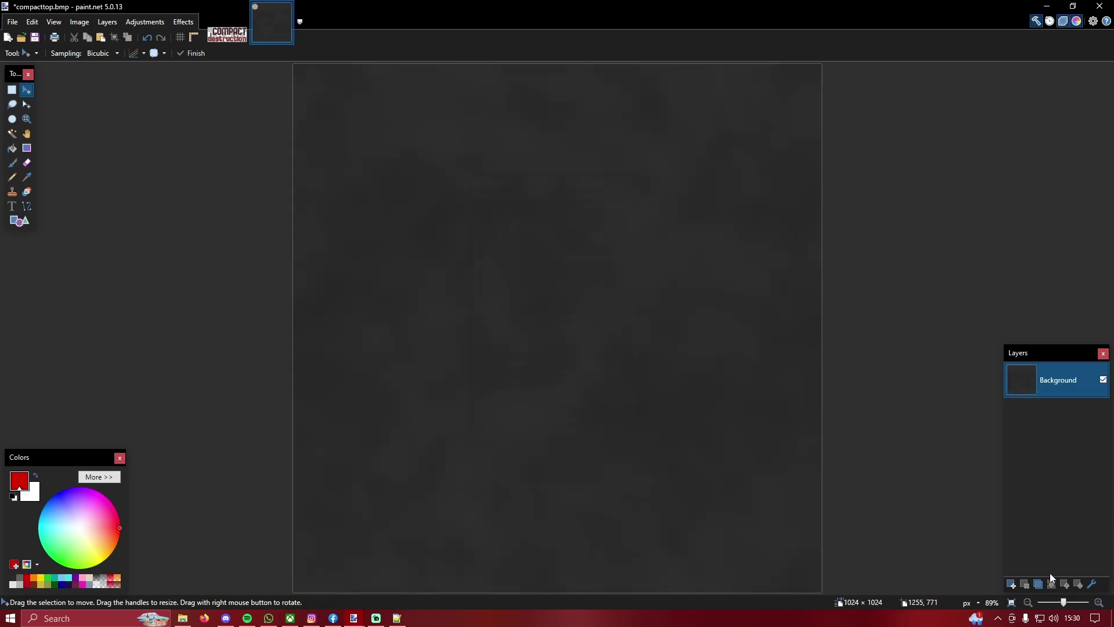
# Step: Add a new layer to compacttop.bmp and open the custom packs folder uv maps\panels\square in File Explorer
pyautogui.click(1012, 583)
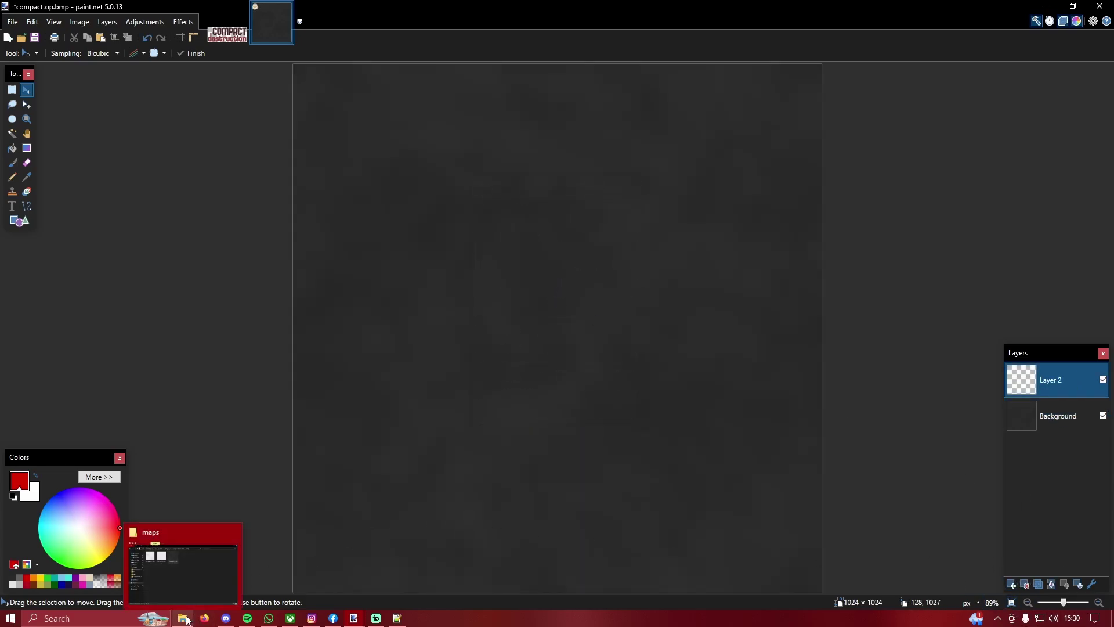
pyautogui.click(187, 621)
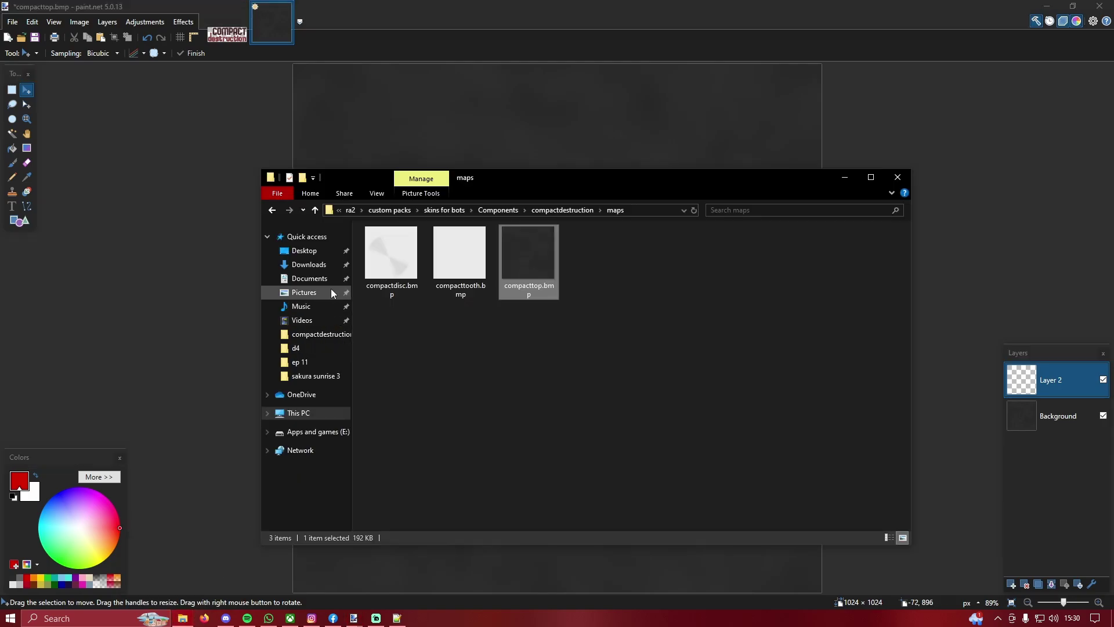
pyautogui.click(315, 211)
pyautogui.click(315, 210)
pyautogui.click(315, 210)
pyautogui.click(315, 211)
pyautogui.doubleClick(385, 342)
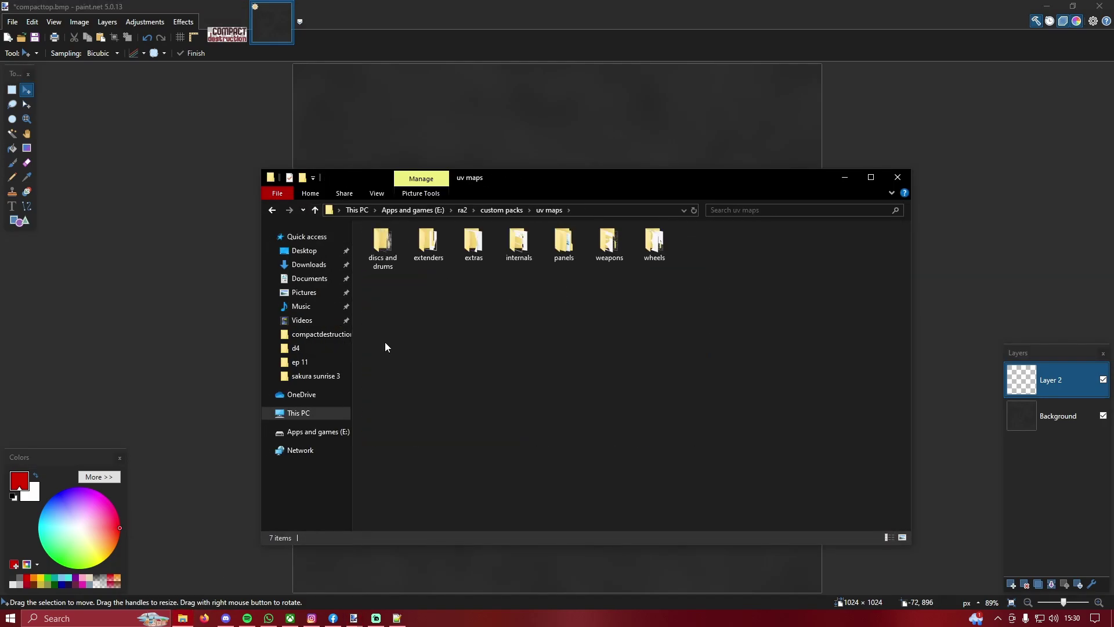
pyautogui.doubleClick(566, 244)
pyautogui.doubleClick(405, 254)
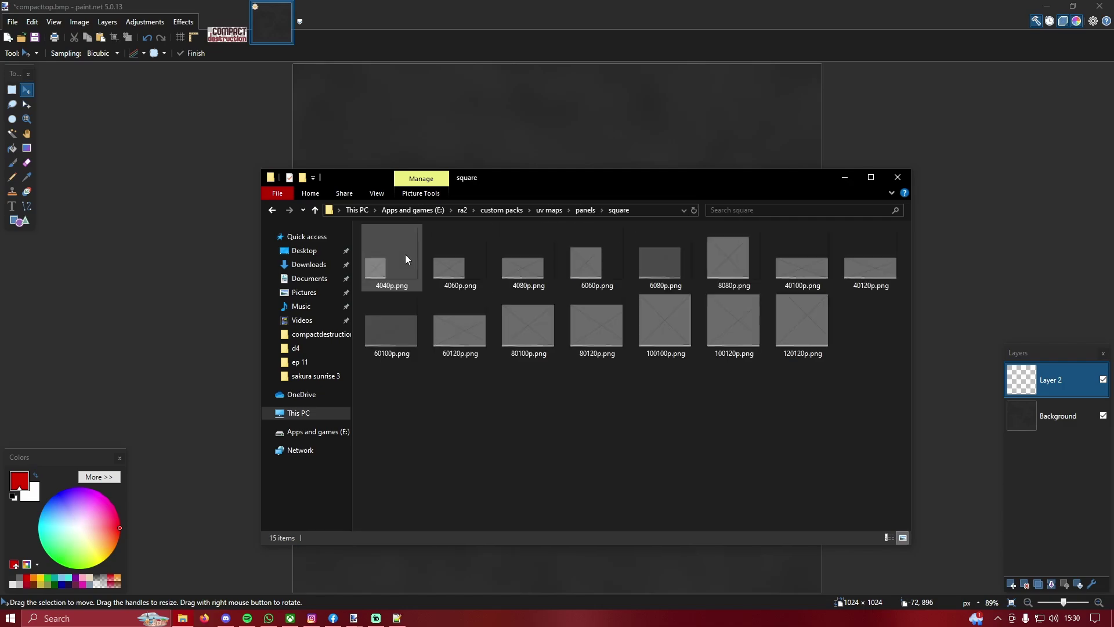
# Step: Open the 4080p.png UV map in paint.net and copy it onto the empty layer of compacttop.bmp
pyautogui.rightClick(545, 270)
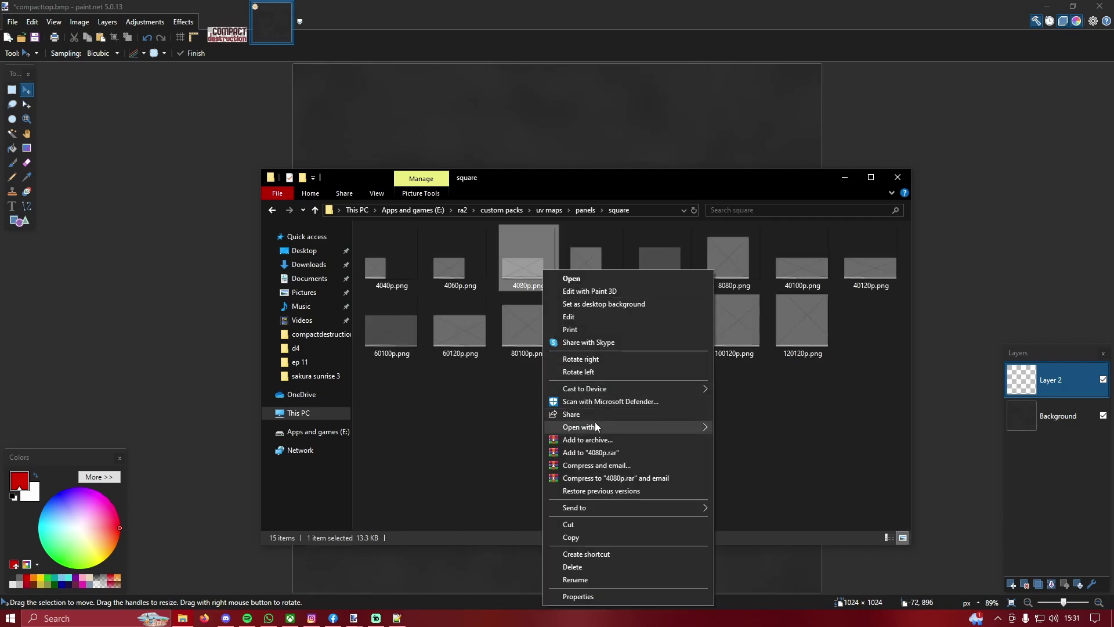
pyautogui.moveTo(595, 427)
pyautogui.click(733, 468)
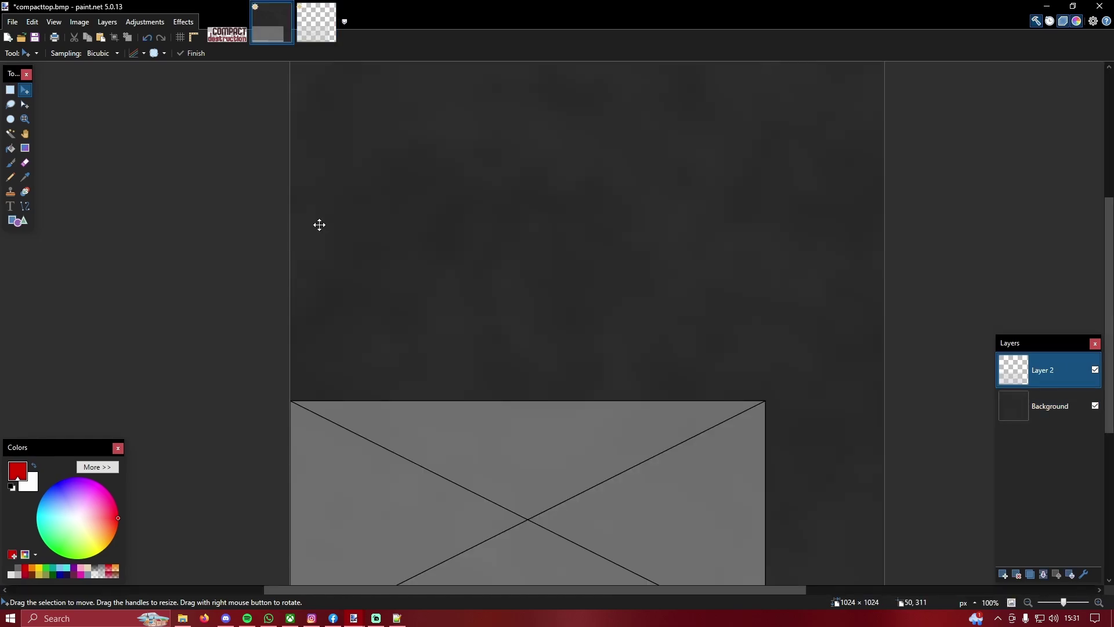
pyautogui.scroll(-4, 321, 226)
pyautogui.scroll(1, 321, 224)
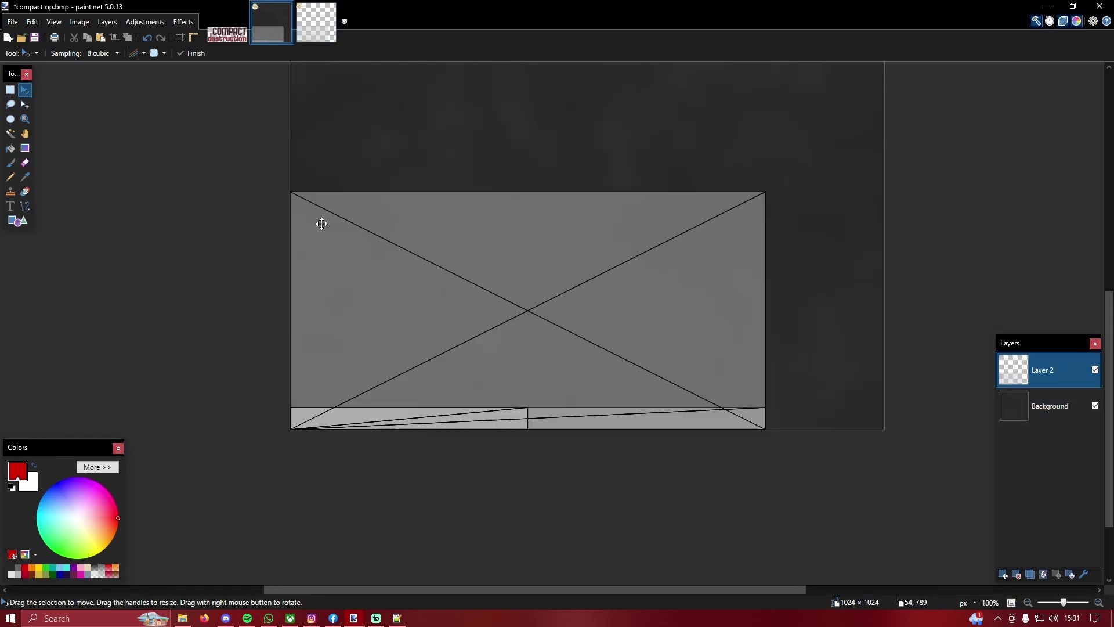
# Step: Add a new layer above the UV map in compacttop.bmp for the compact destruction.png logo
pyautogui.click(227, 32)
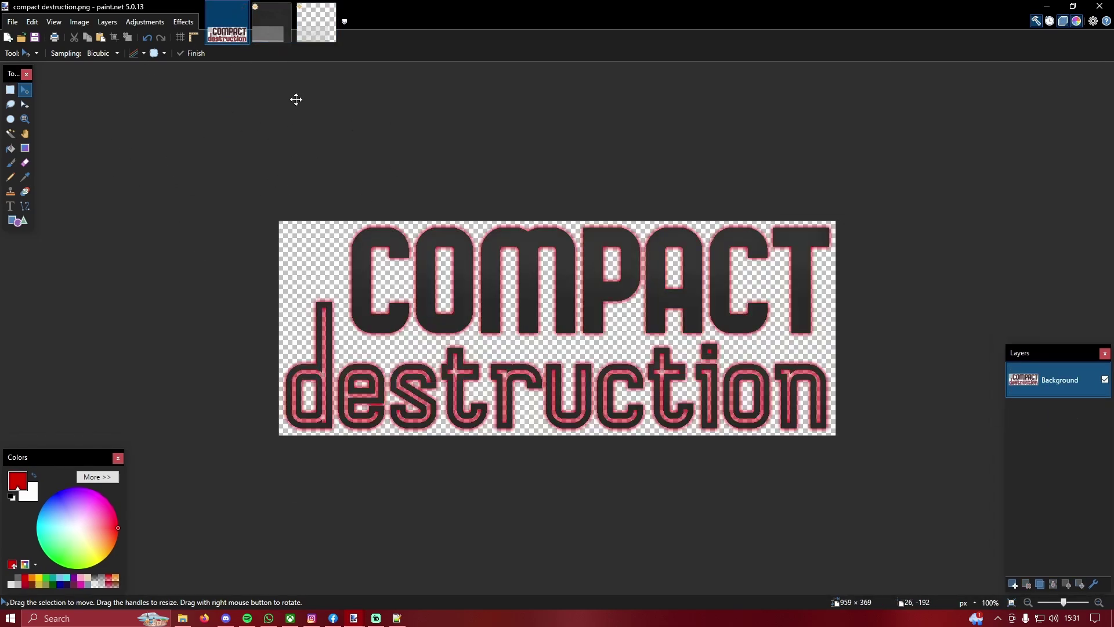
pyautogui.click(317, 22)
pyautogui.click(271, 22)
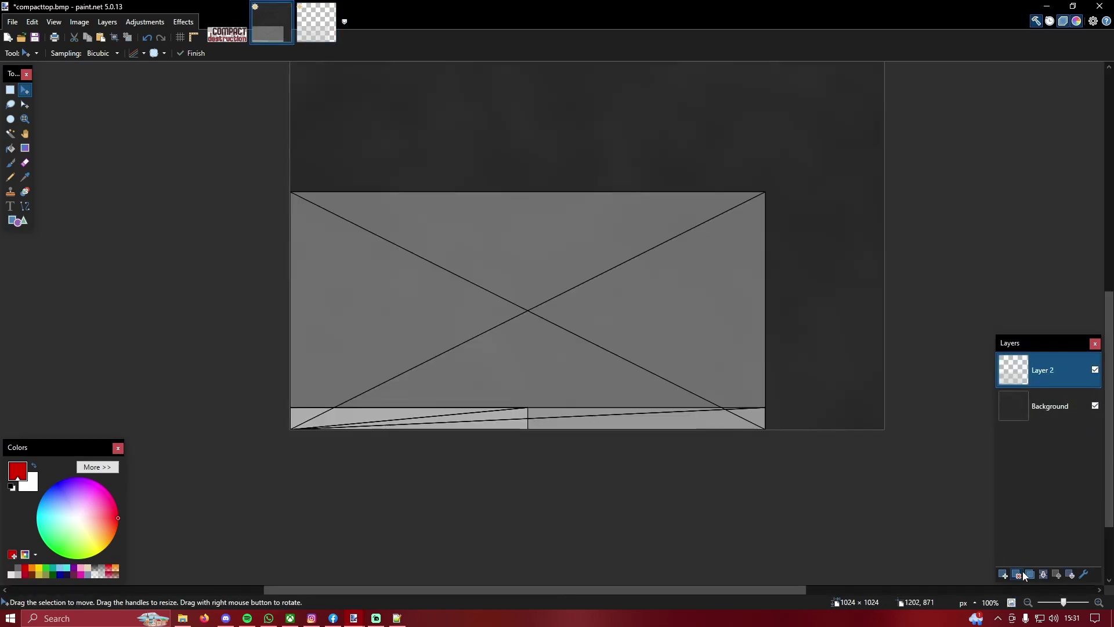
pyautogui.click(1004, 574)
pyautogui.click(234, 38)
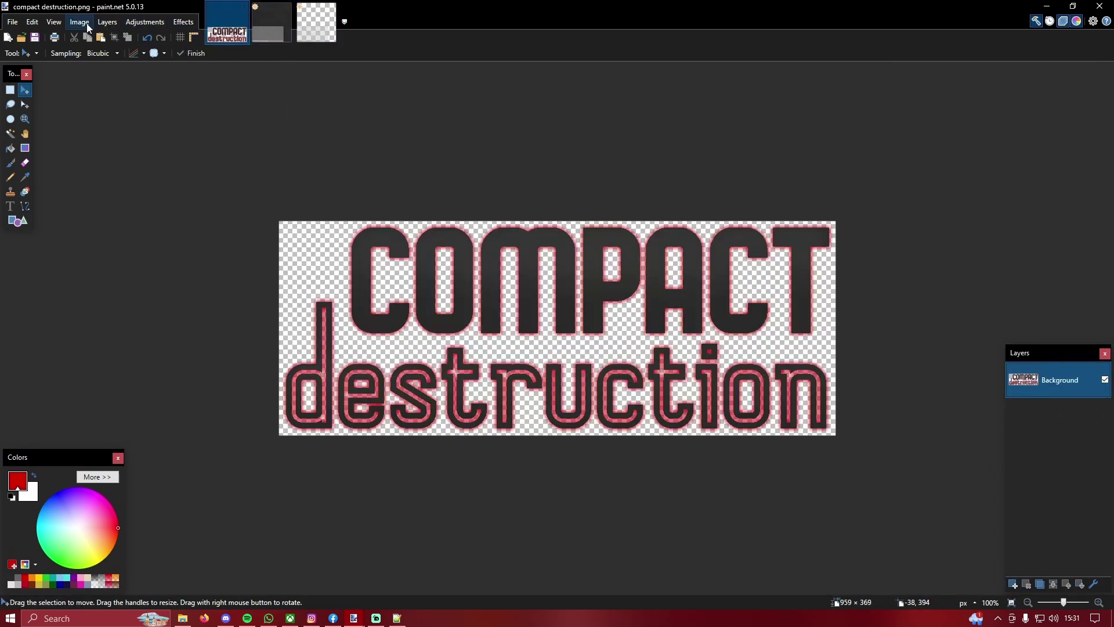
pyautogui.click(259, 28)
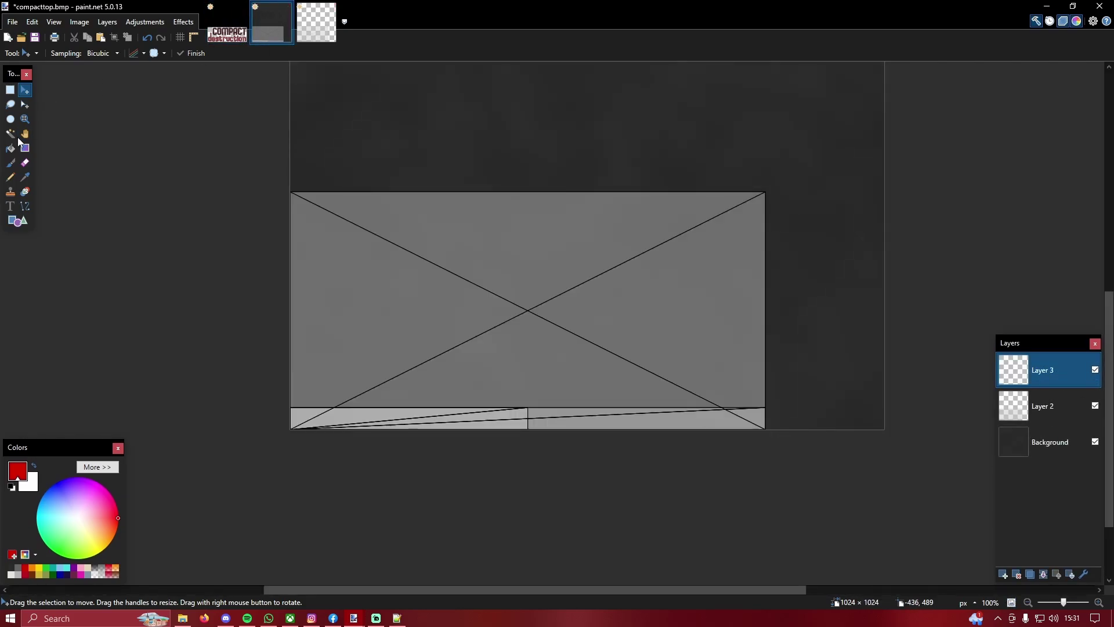
# Step: Select the whole Compact Destruction logo in compact destruction.png and rotate the image by 180°
pyautogui.click(10, 90)
pyautogui.moveTo(223, 224); pyautogui.dragTo(764, 329)
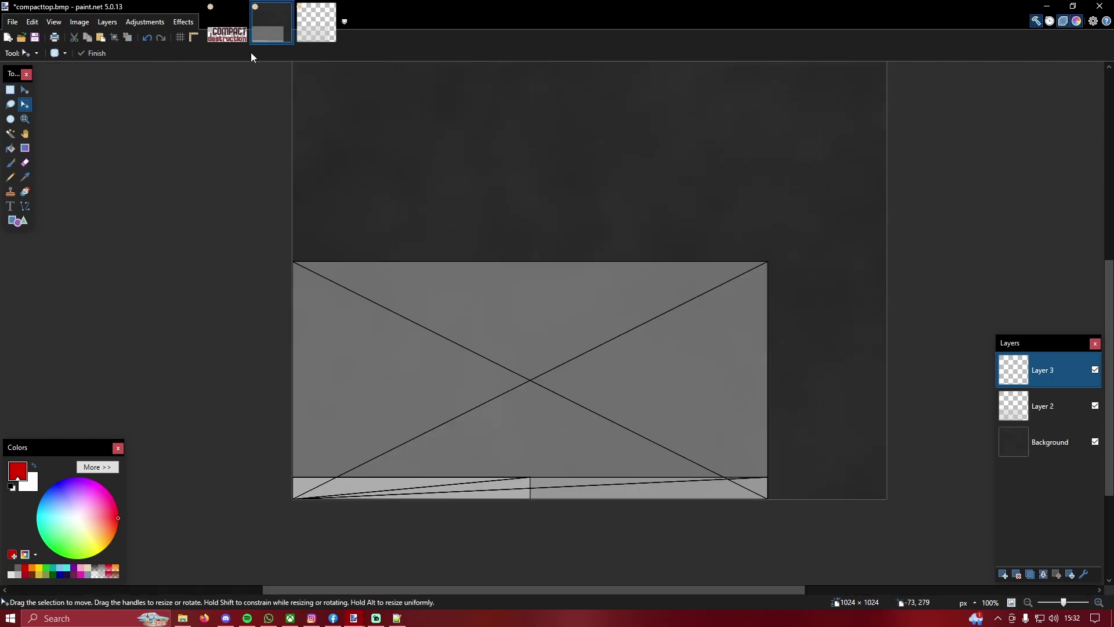
pyautogui.click(228, 32)
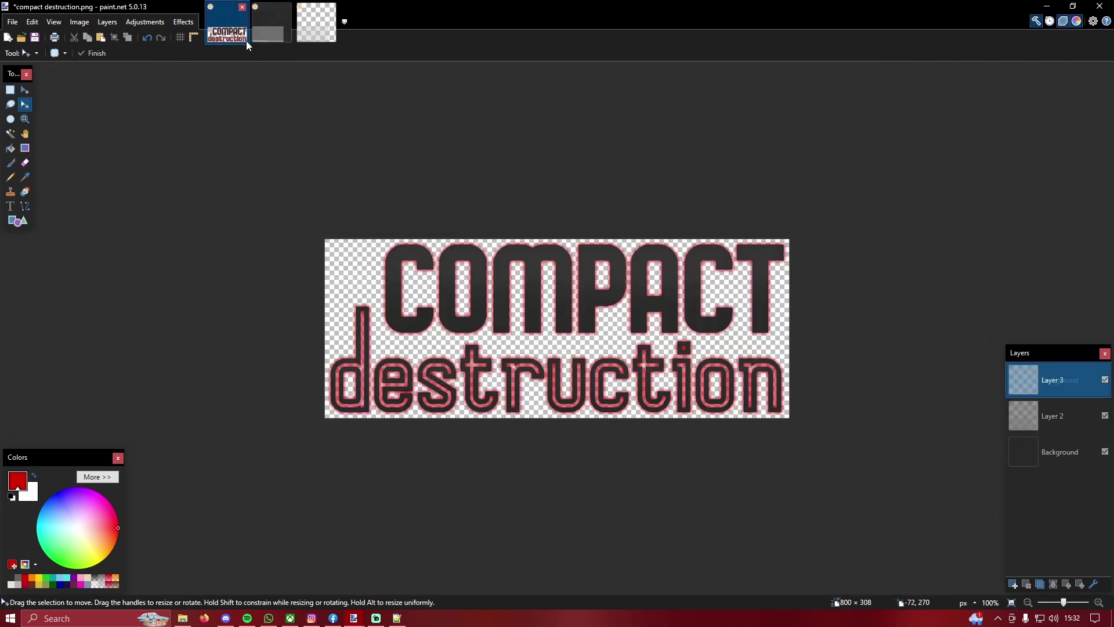
pyautogui.press('m')
pyautogui.hotkey('ctrl', 'a')
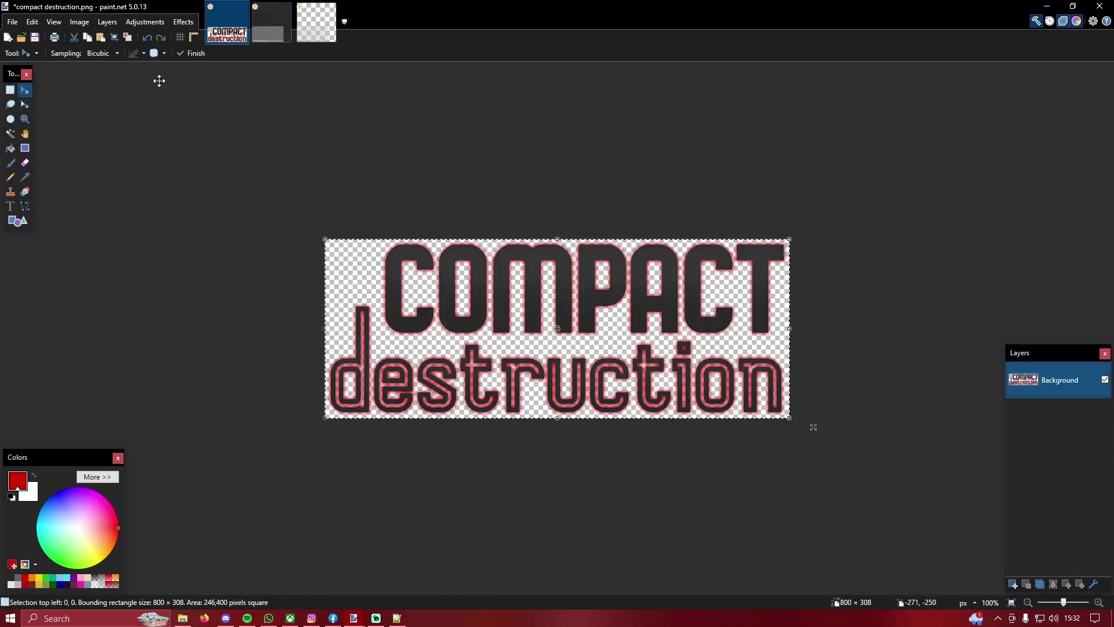
pyautogui.click(79, 25)
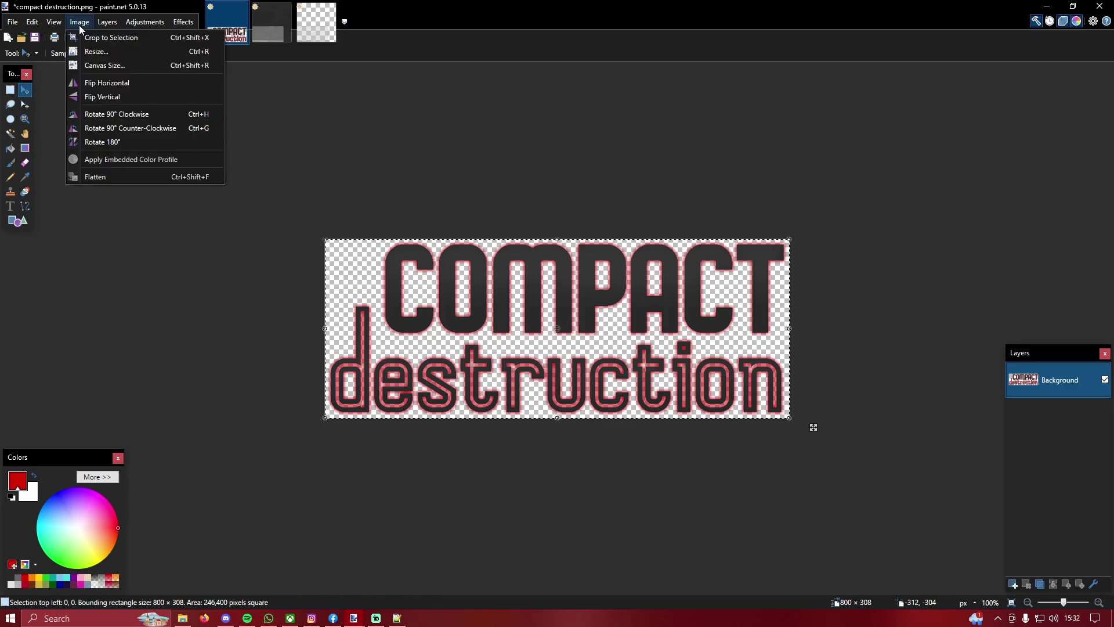
pyautogui.click(108, 142)
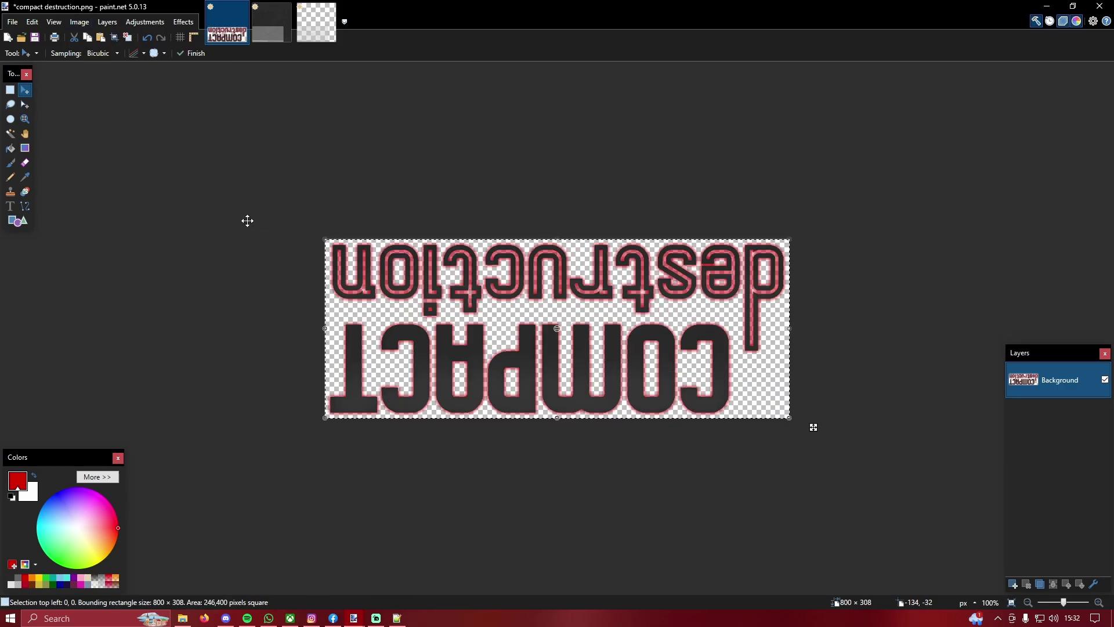
# Step: Paste the upside-down logo onto Layer 3 of compacttop.bmp, centre it in the large UV rectangle and deselect it
pyautogui.click(271, 23)
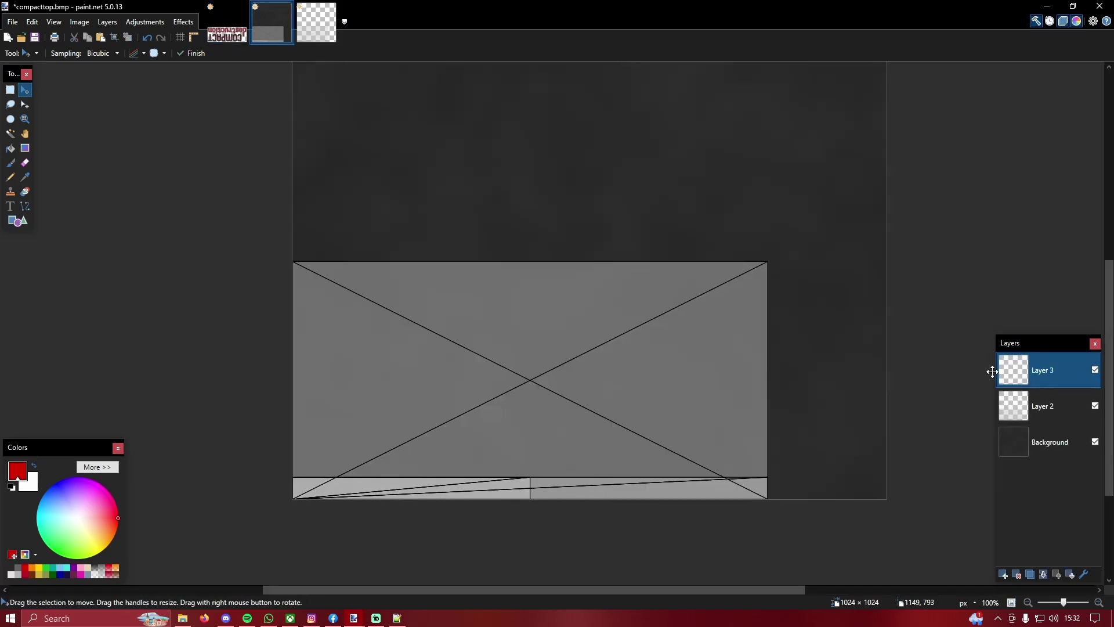
pyautogui.hotkey('ctrl', 'v')
pyautogui.moveTo(482, 162); pyautogui.dragTo(458, 377)
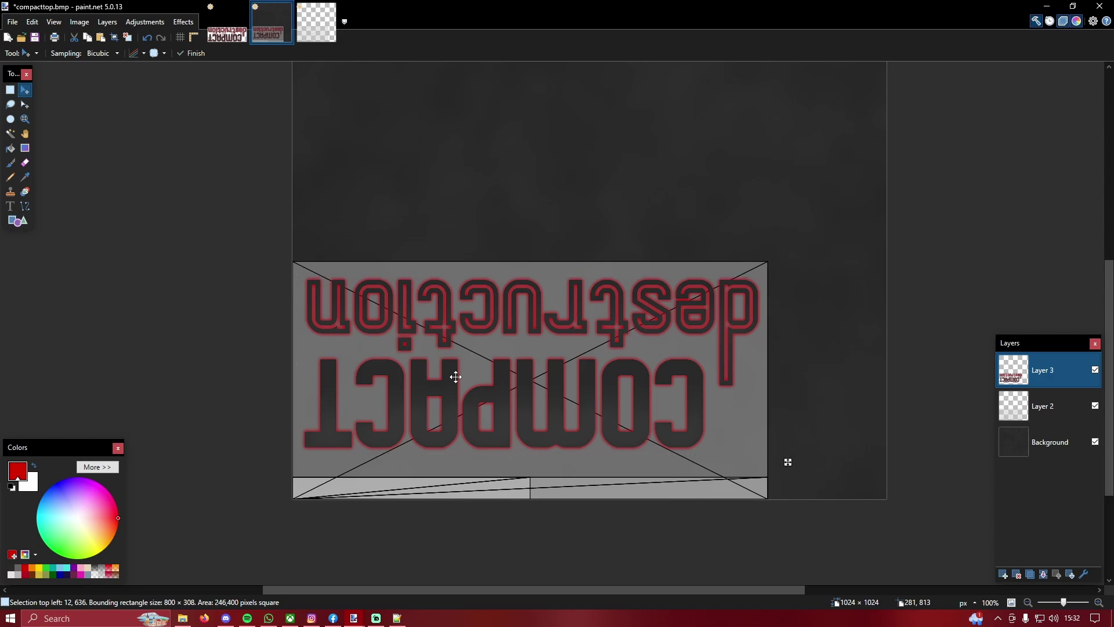
pyautogui.moveTo(456, 377); pyautogui.dragTo(460, 376)
pyautogui.moveTo(422, 333); pyautogui.dragTo(422, 333)
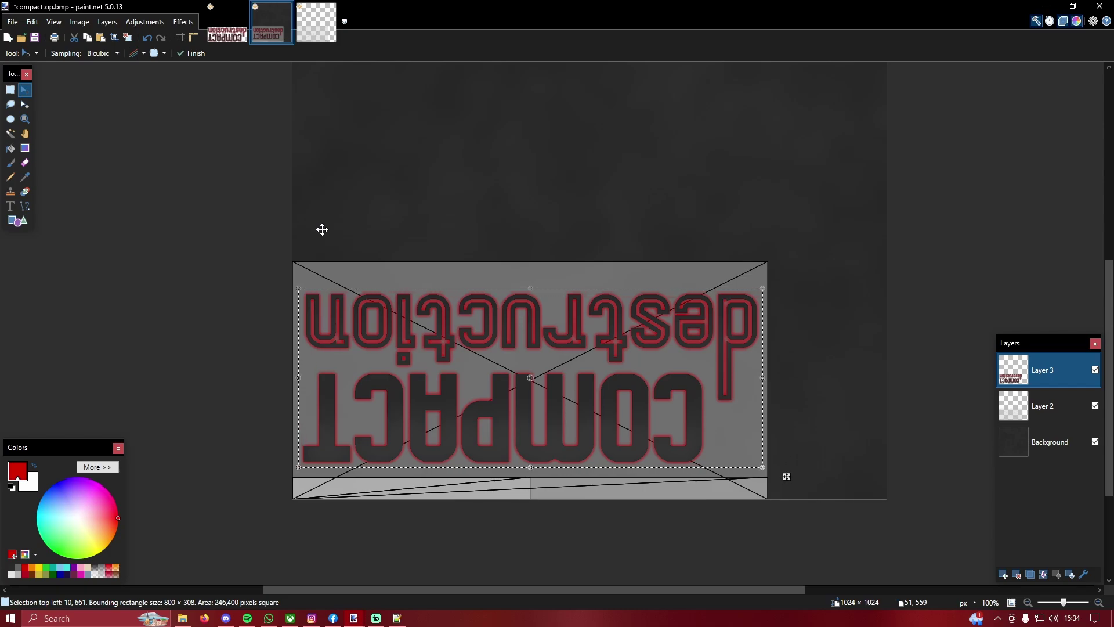
pyautogui.hotkey('ctrl', 'd')
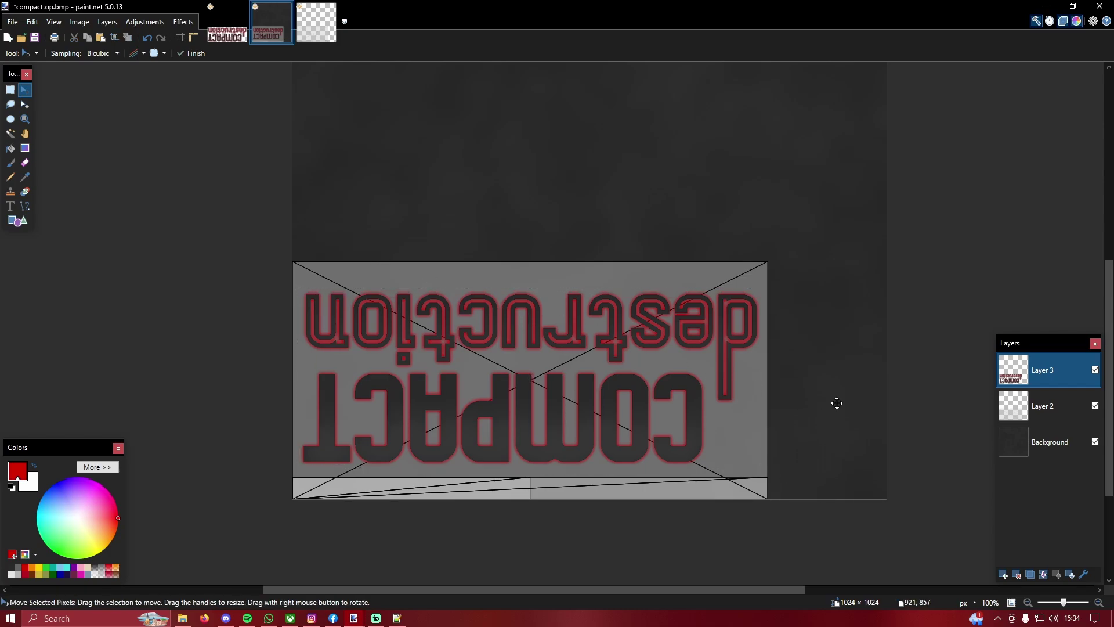
# Step: Delete the UV map layer from compacttop.bmp and merge the logo layer down into the Background
pyautogui.click(1028, 402)
pyautogui.click(1017, 574)
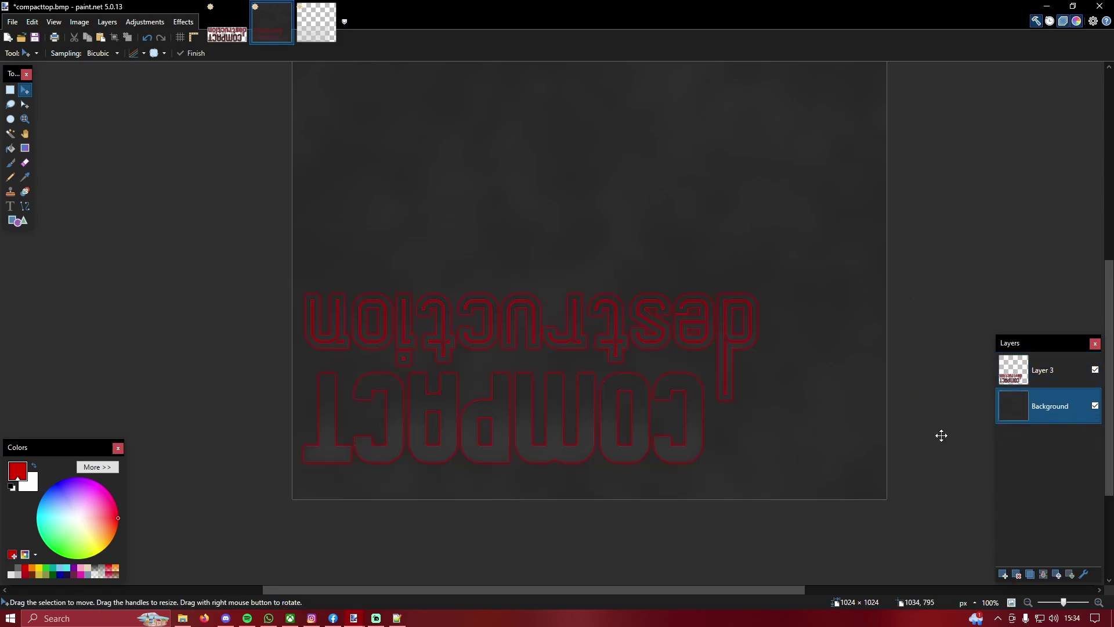
pyautogui.click(1050, 372)
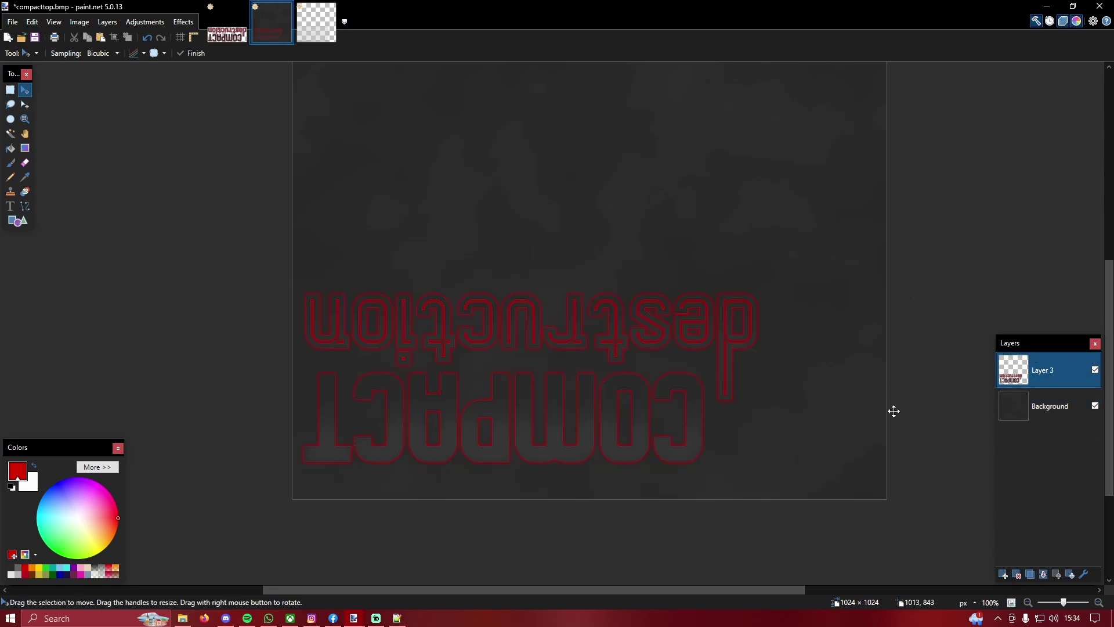
pyautogui.click(1044, 575)
# Step: Close compacttop.bmp, saving its changes with 24-bit depth
pyautogui.click(288, 8)
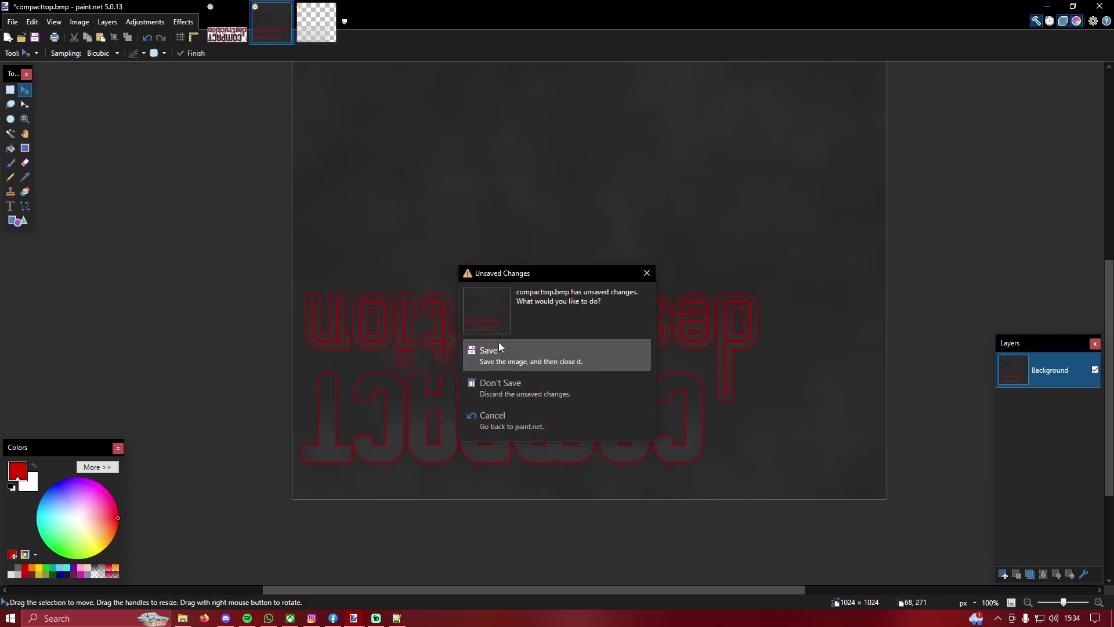
pyautogui.click(500, 363)
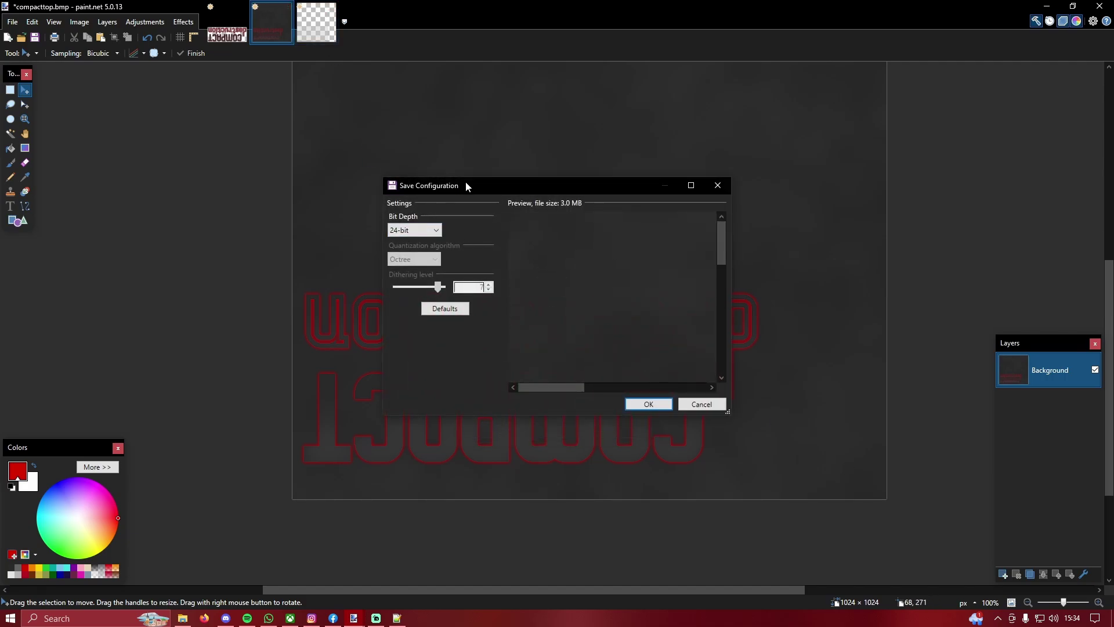
pyautogui.click(437, 231)
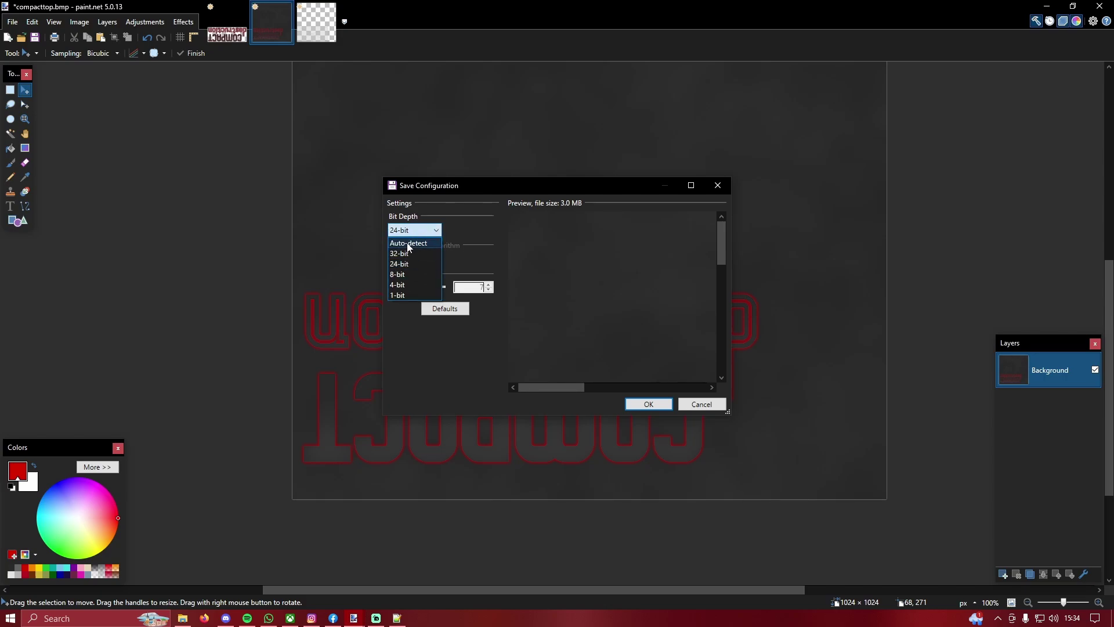
pyautogui.click(401, 264)
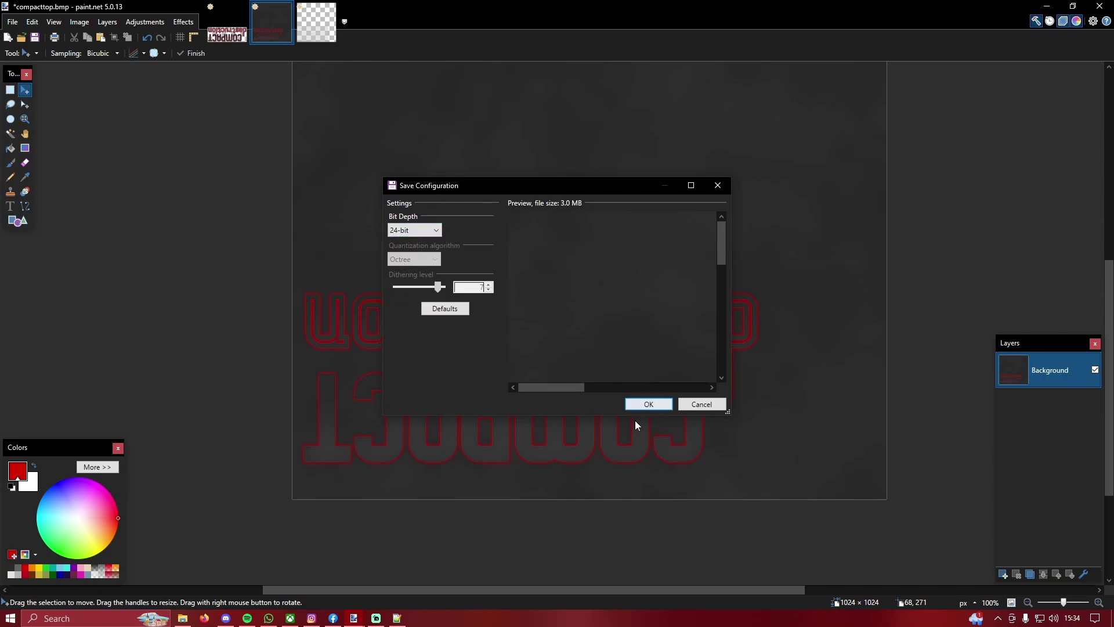
pyautogui.click(634, 409)
# Step: Open IRLARM_ALU-BLCK-P-40-80.txt from the compactdestruction folder in File Explorer and examine its dir and model entries
pyautogui.hotkey('alt', 'Tab')
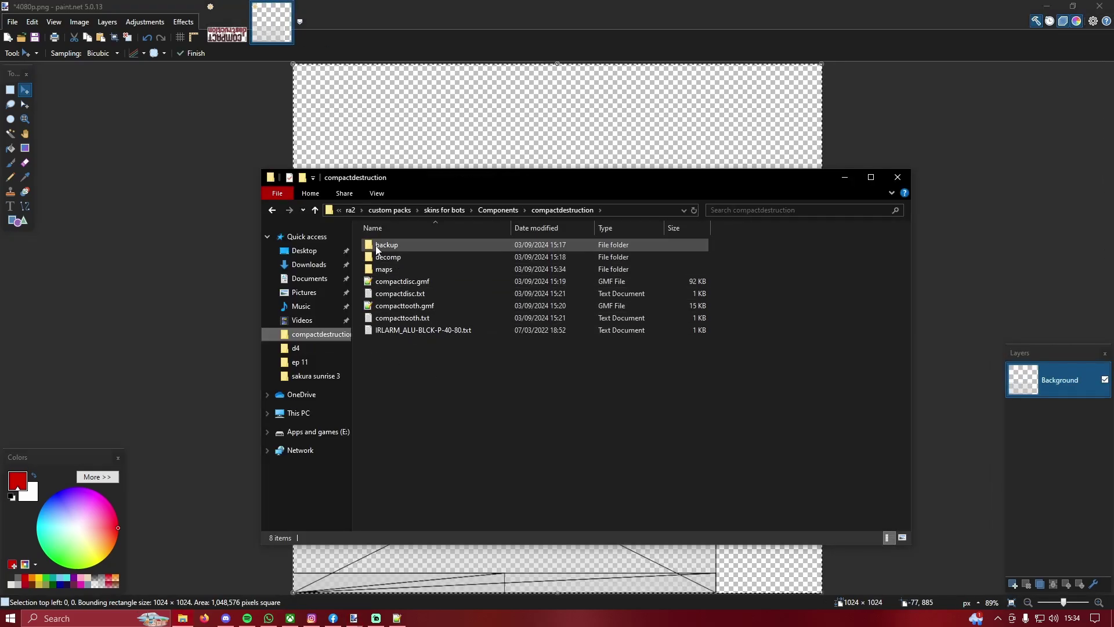
pyautogui.moveTo(389, 246)
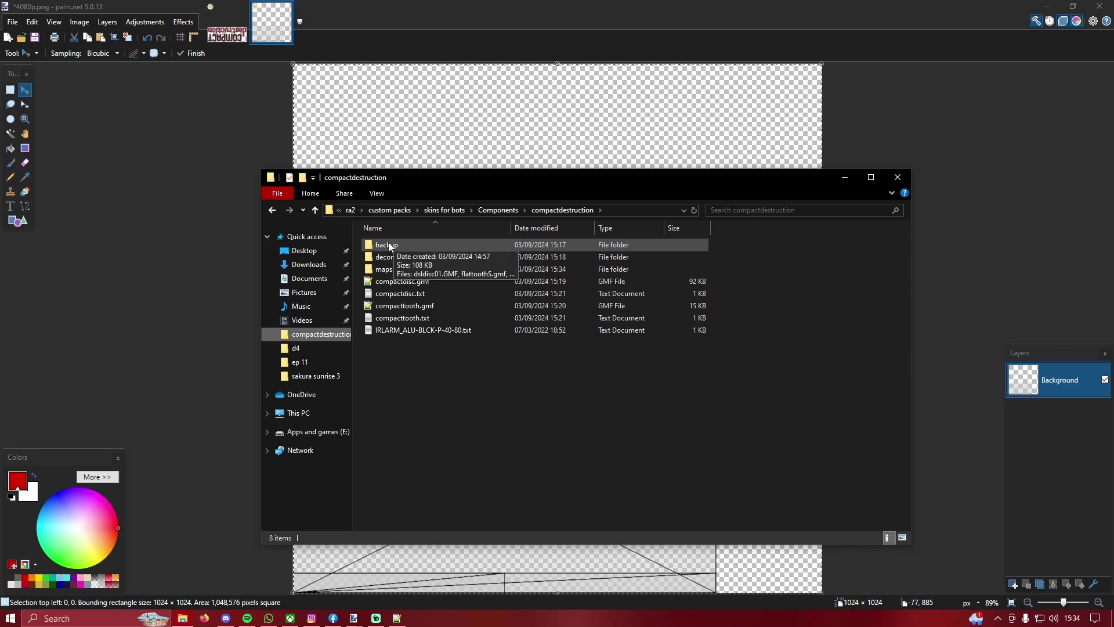
pyautogui.doubleClick(378, 333)
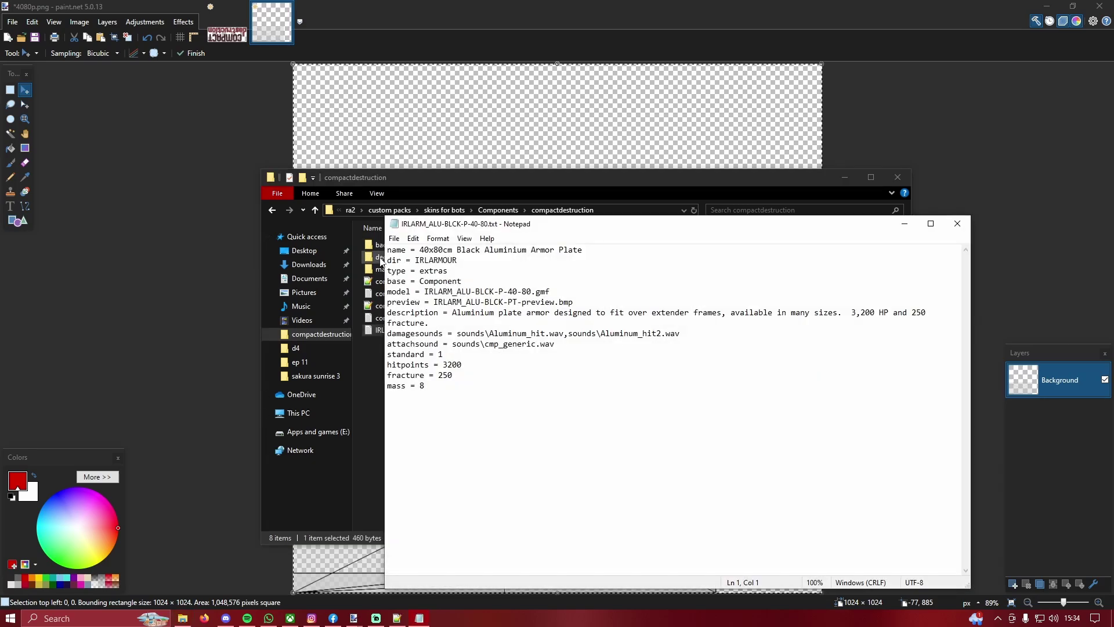
pyautogui.moveTo(388, 260); pyautogui.dragTo(442, 261)
pyautogui.click(444, 261)
pyautogui.moveTo(392, 290); pyautogui.dragTo(519, 291)
pyautogui.click(518, 291)
pyautogui.moveTo(416, 260)
pyautogui.mouseDown()
pyautogui.moveTo(459, 260)
pyautogui.moveTo(416, 263)
pyautogui.mouseUp()
pyautogui.click(465, 261)
pyautogui.click(416, 263)
pyautogui.moveTo(425, 292); pyautogui.dragTo(549, 291)
pyautogui.click(550, 291)
# Step: Check the original 40-80 plate model in the IRLARMOUR folder and its copy in compactdestruction's backup folder
pyautogui.click(273, 210)
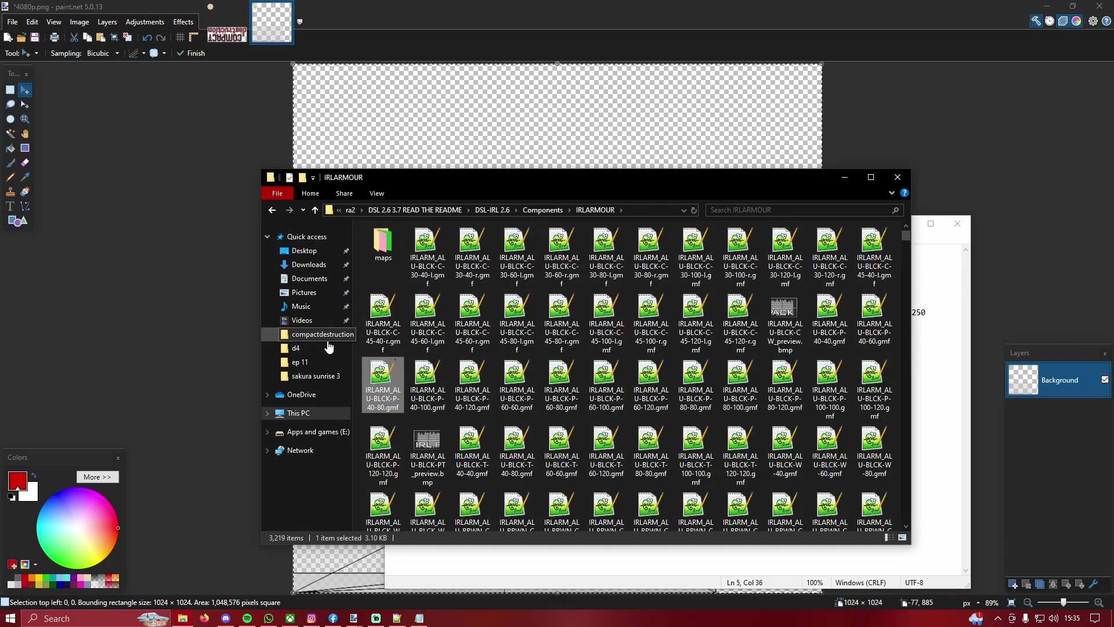
pyautogui.click(327, 338)
pyautogui.doubleClick(409, 245)
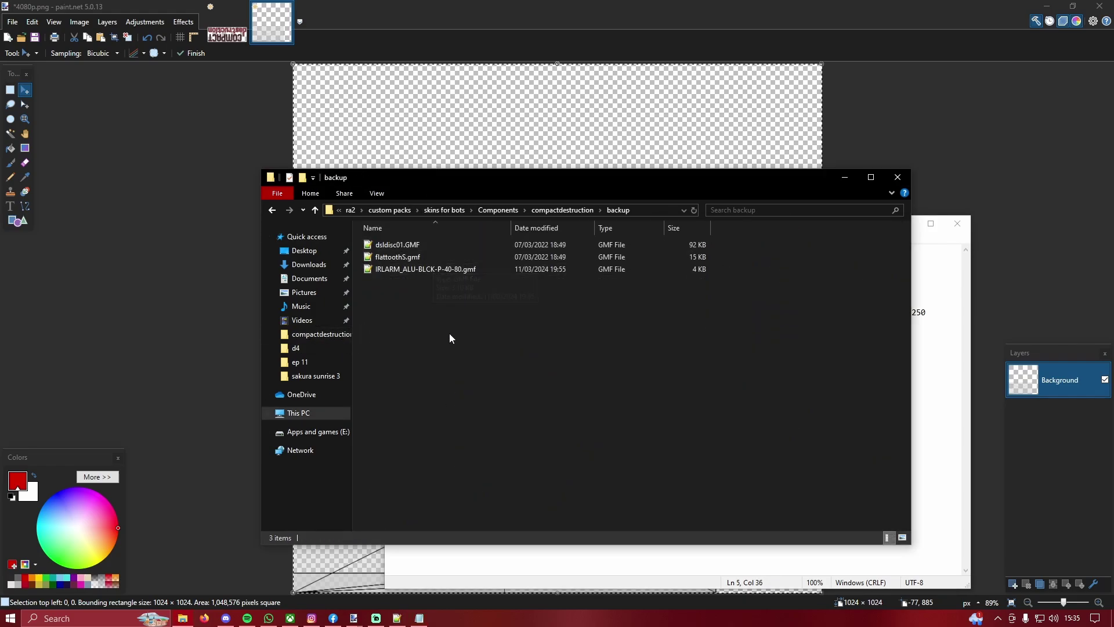
pyautogui.hotkey('alt', 'Left')
pyautogui.doubleClick(403, 244)
# Step: Launch gmfdec.exe from the GMFDec-0.16 folder inside ra2
pyautogui.click(310, 196)
pyautogui.click(315, 210)
pyautogui.click(315, 210)
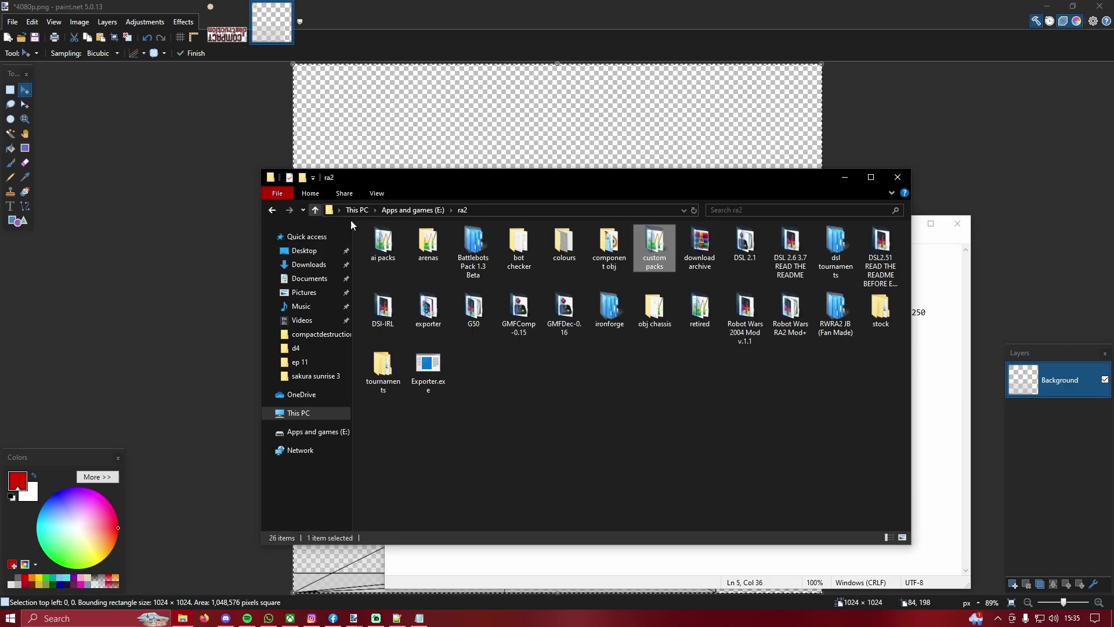
pyautogui.click(575, 321)
pyautogui.doubleClick(574, 321)
pyautogui.doubleClick(415, 248)
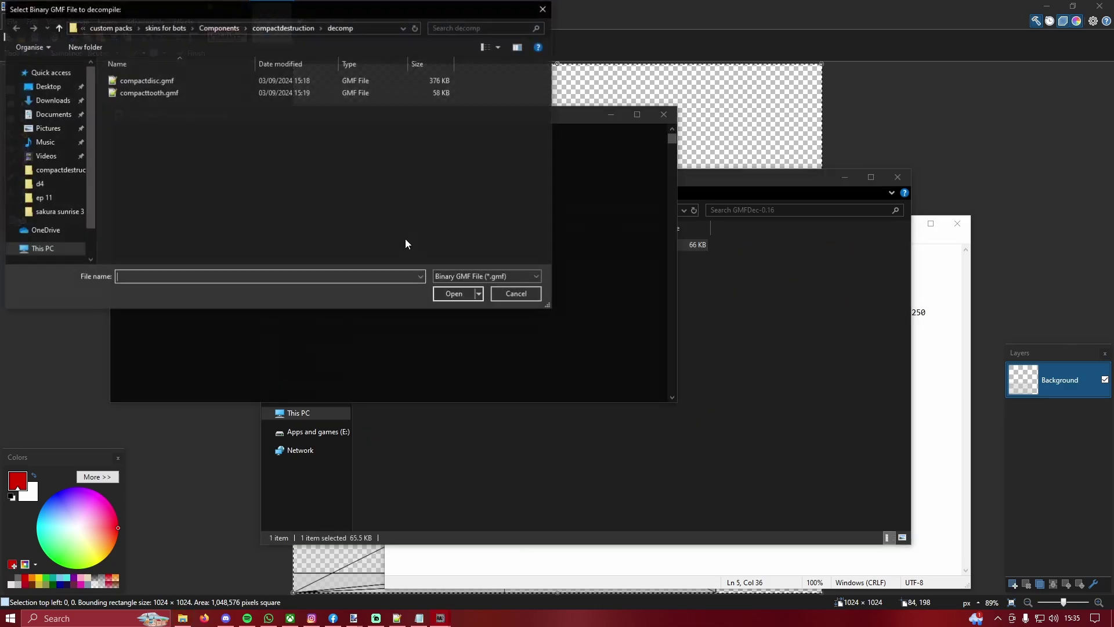
# Step: Decompile IRLARM_ALU-BLCK-P-40-80.gmf from the backup folder into compacttop.gmf in the decomp folder
pyautogui.click(58, 28)
pyautogui.doubleClick(135, 82)
pyautogui.click(153, 106)
pyautogui.click(454, 294)
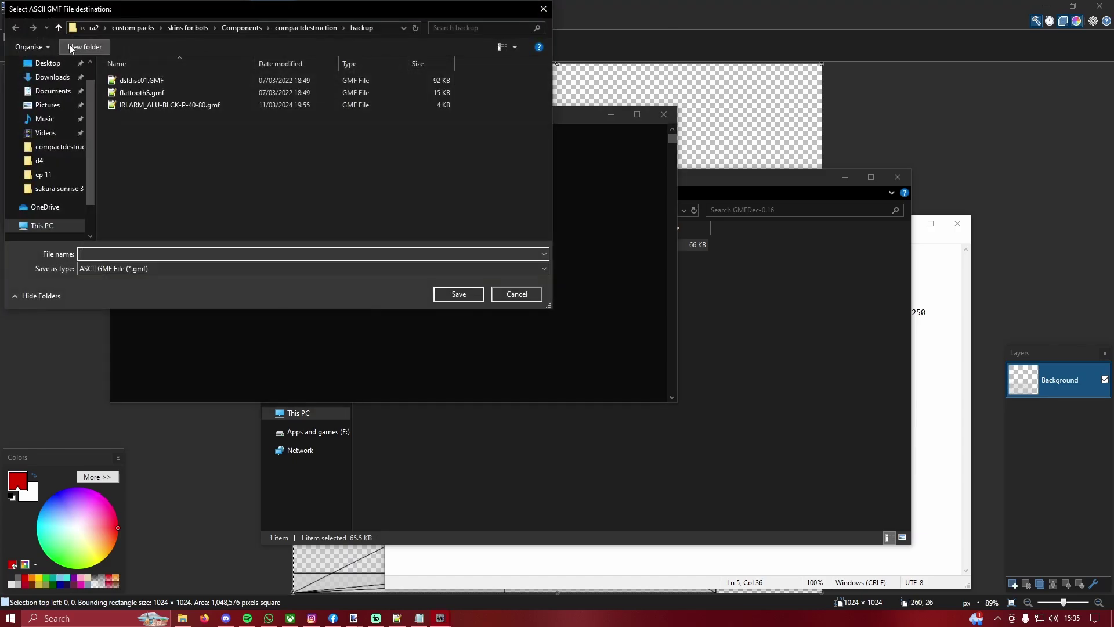
pyautogui.click(58, 27)
pyautogui.doubleClick(134, 93)
pyautogui.click(224, 253)
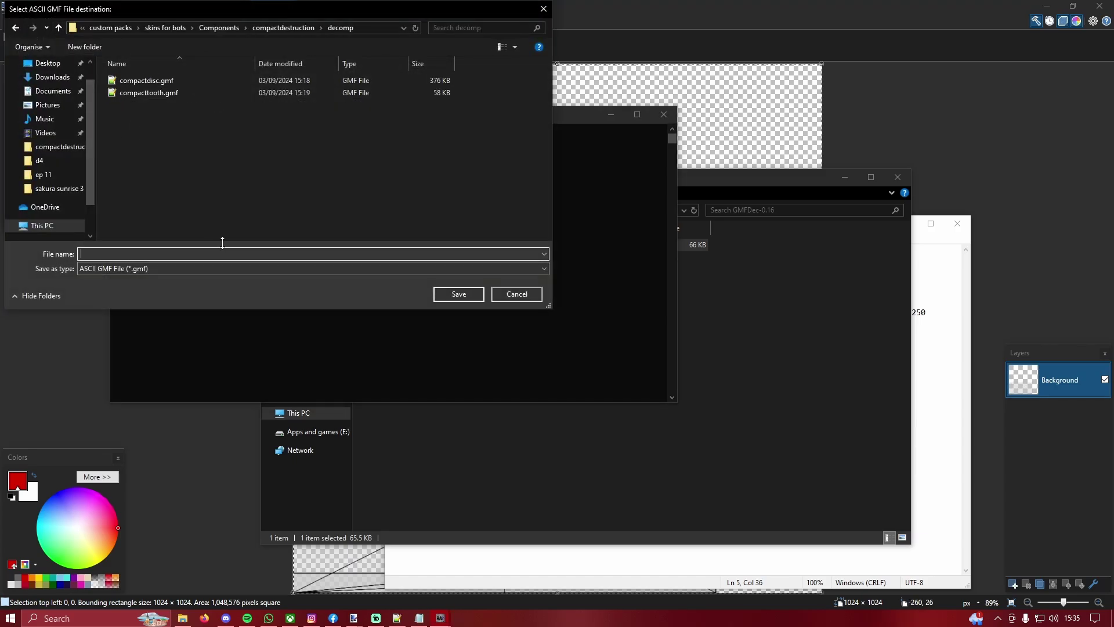
pyautogui.write('compacttop.gmf')
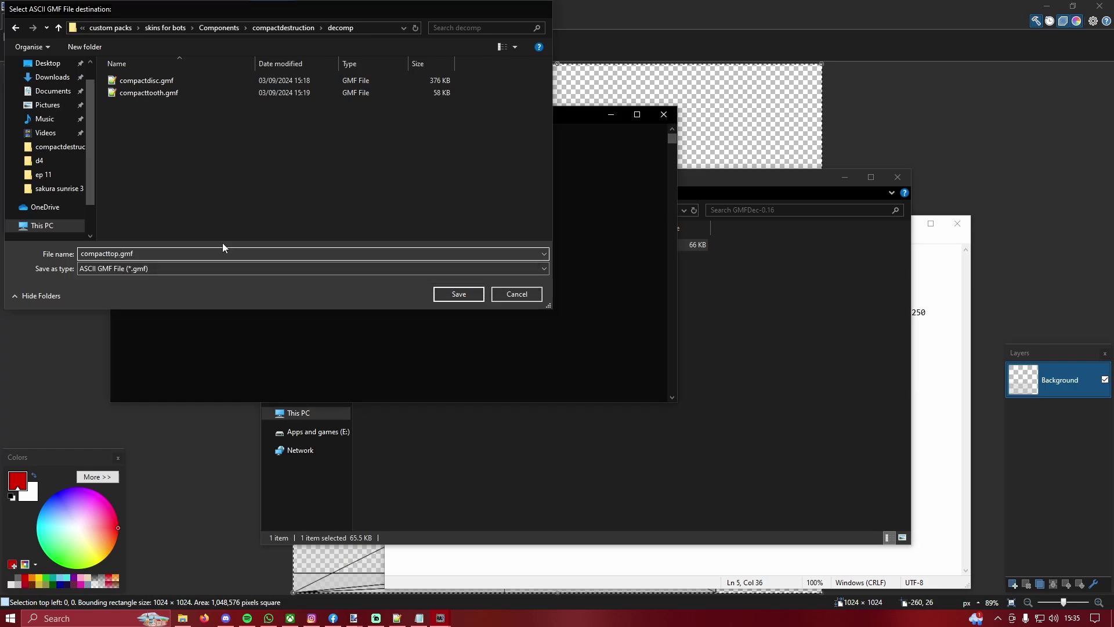
pyautogui.press('Return')
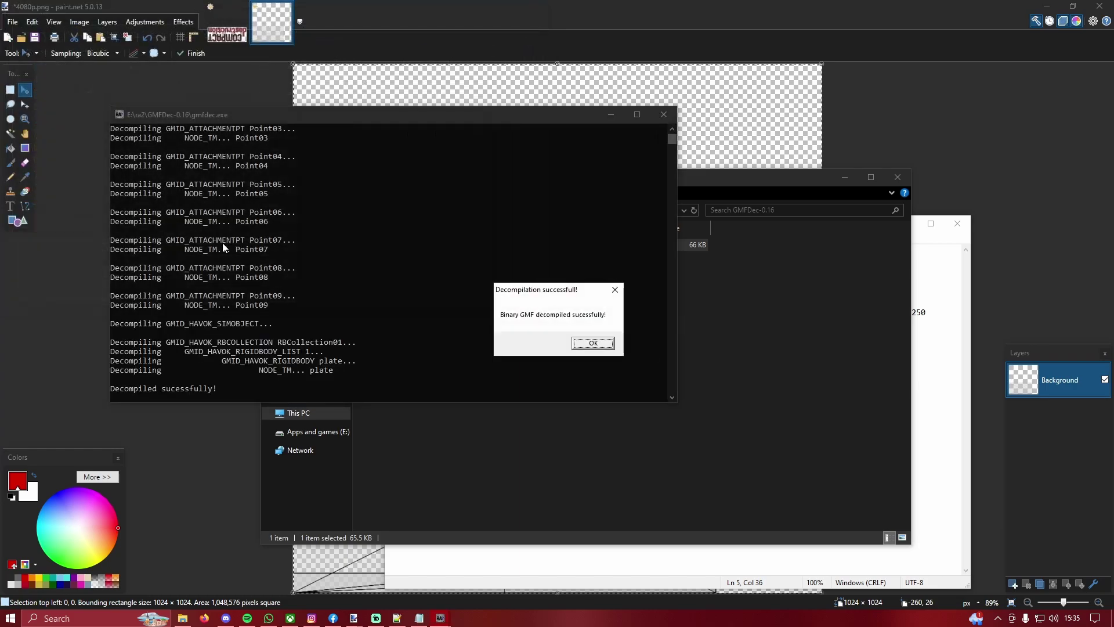
pyautogui.press('Return')
# Step: Open the decompiled compacttop.gmf from compactdestruction's decomp folder in Notepad++
pyautogui.click(321, 334)
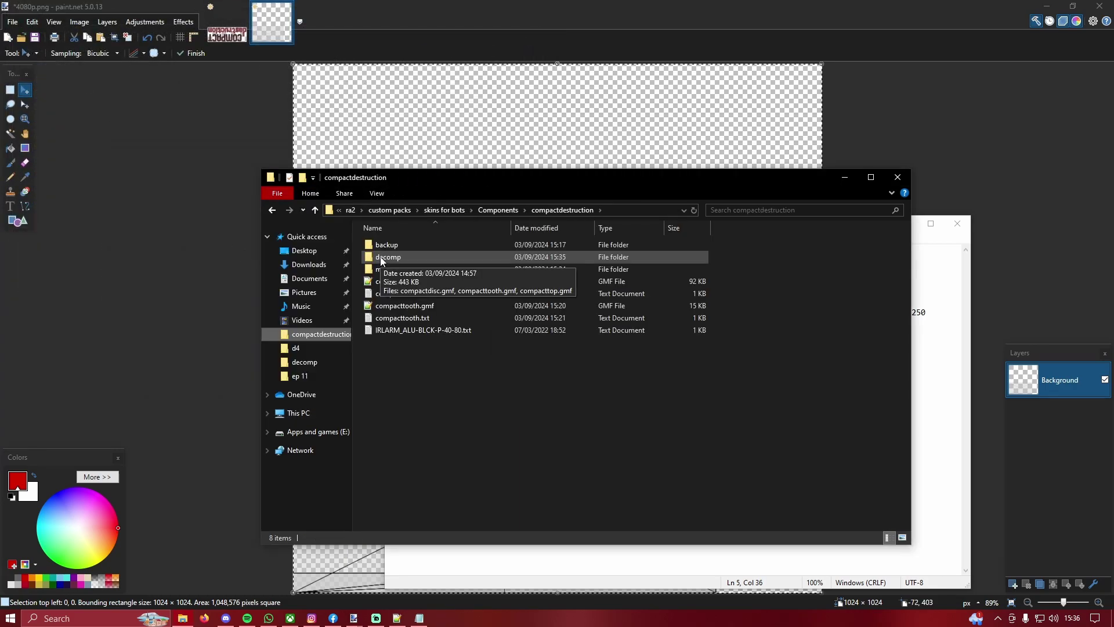
pyautogui.doubleClick(383, 258)
pyautogui.doubleClick(402, 269)
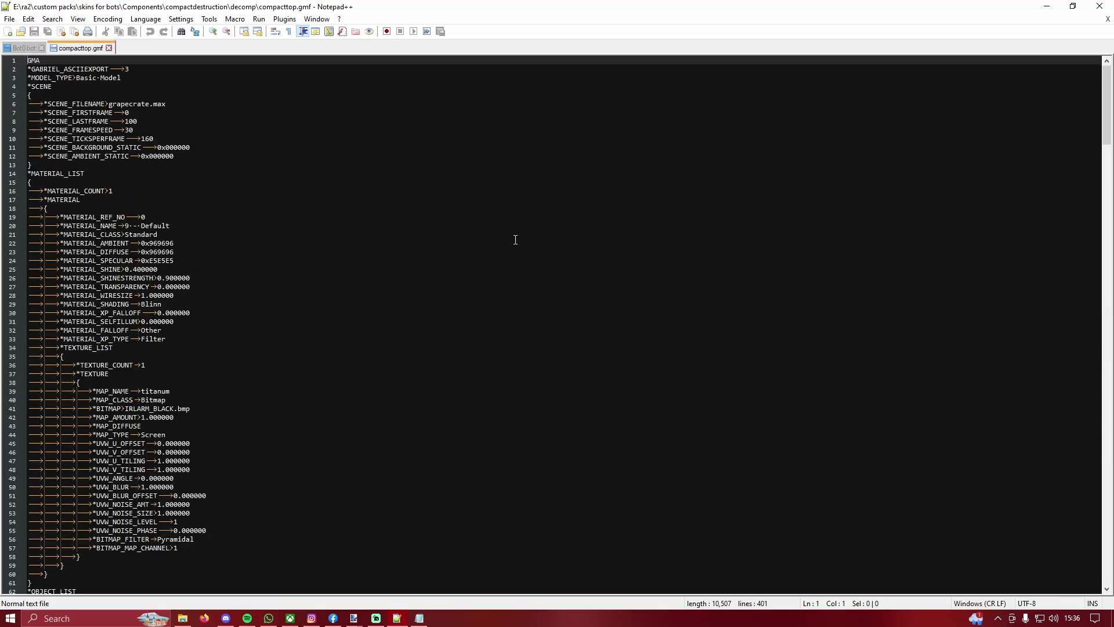
# Step: Set the texture's BITMAP entry to compacttop.bmp, then save and close the file
pyautogui.scroll(-4, 229, 321)
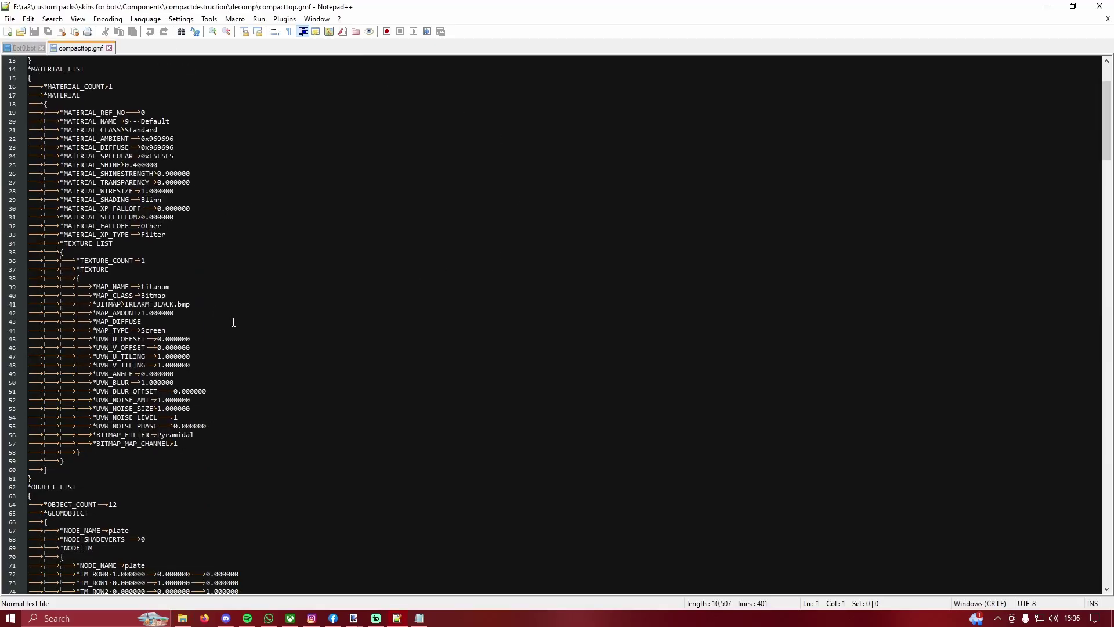
pyautogui.moveTo(75, 260); pyautogui.dragTo(116, 243)
pyautogui.click(108, 121)
pyautogui.moveTo(97, 304); pyautogui.dragTo(126, 302)
pyautogui.click(170, 305)
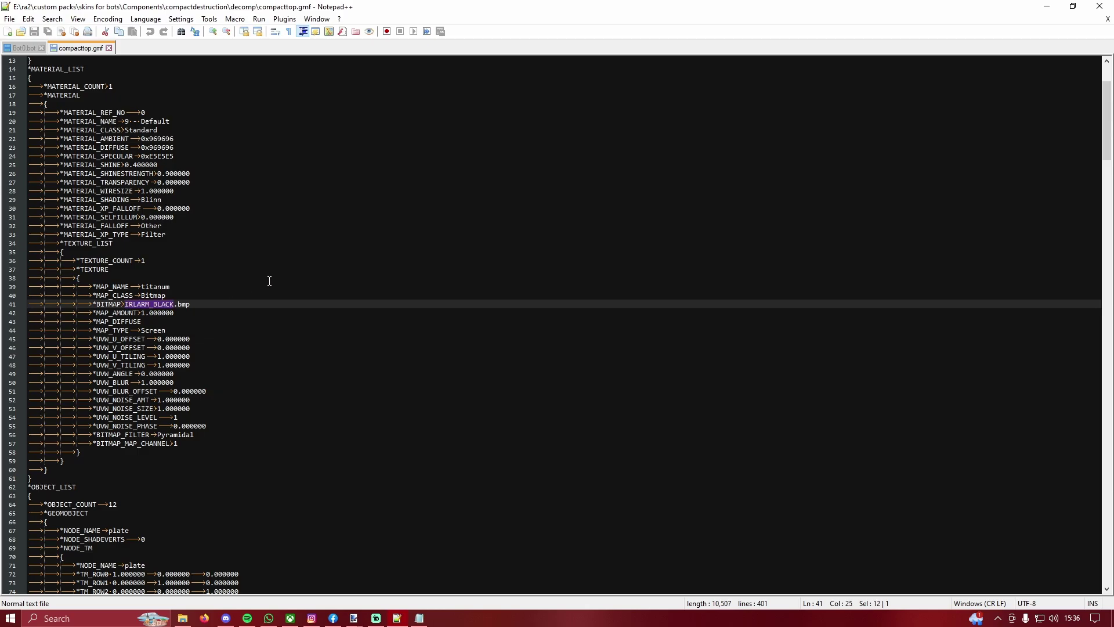
pyautogui.write('compacttop')
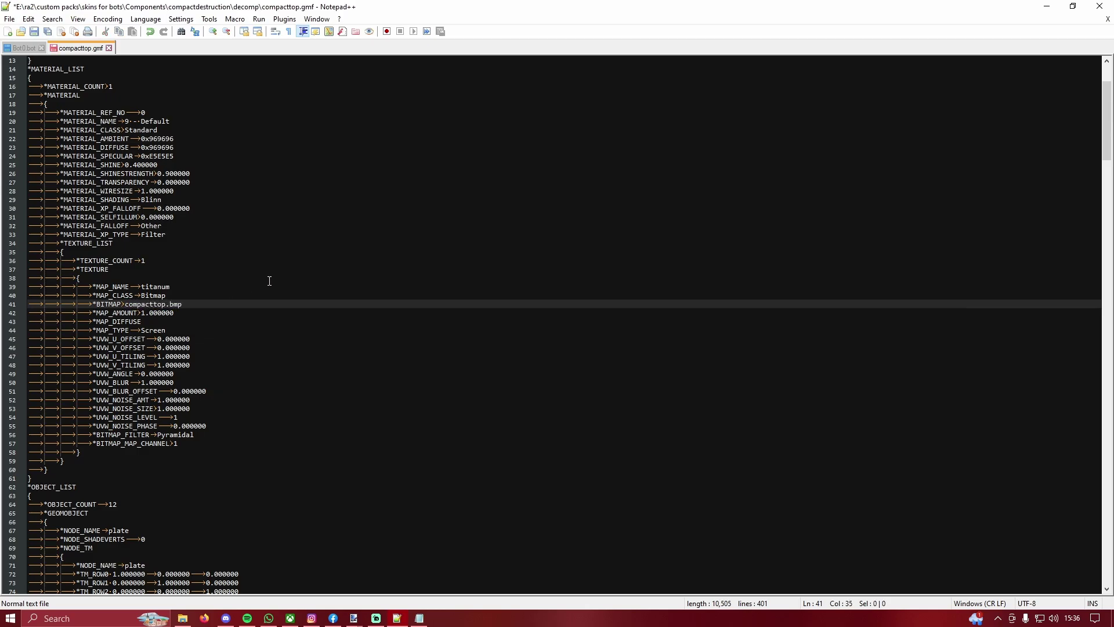
pyautogui.hotkey('ctrl', 's')
pyautogui.click(1100, 6)
# Step: Launch GMFComp.exe from the GMFComp-0.15 folder and load compacttop.gmf from the decomp folder for compiling
pyautogui.click(398, 244)
pyautogui.doubleClick(398, 246)
pyautogui.doubleClick(129, 96)
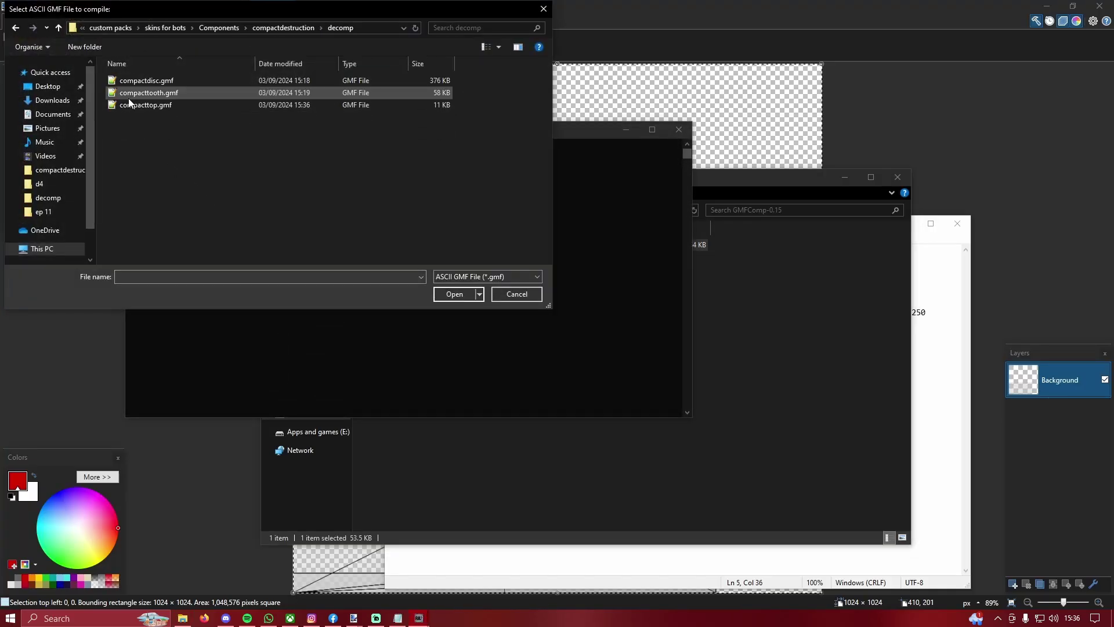
pyautogui.click(135, 108)
pyautogui.click(457, 298)
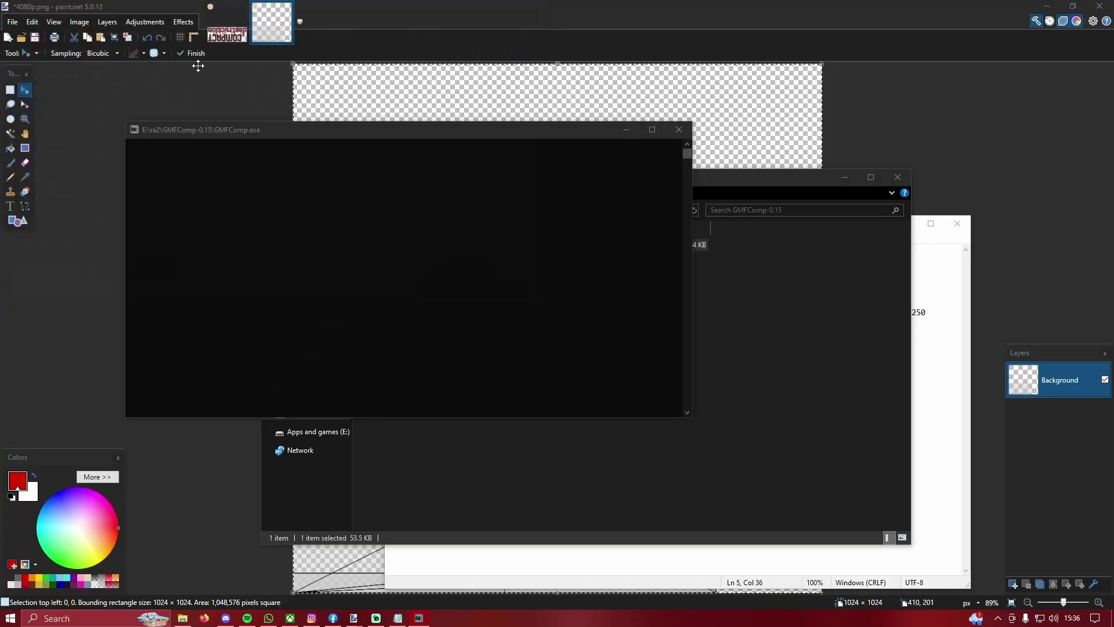
# Step: Save the compiled model as compacttop.gmf in the compactdestruction folder and dismiss the completion message
pyautogui.click(60, 30)
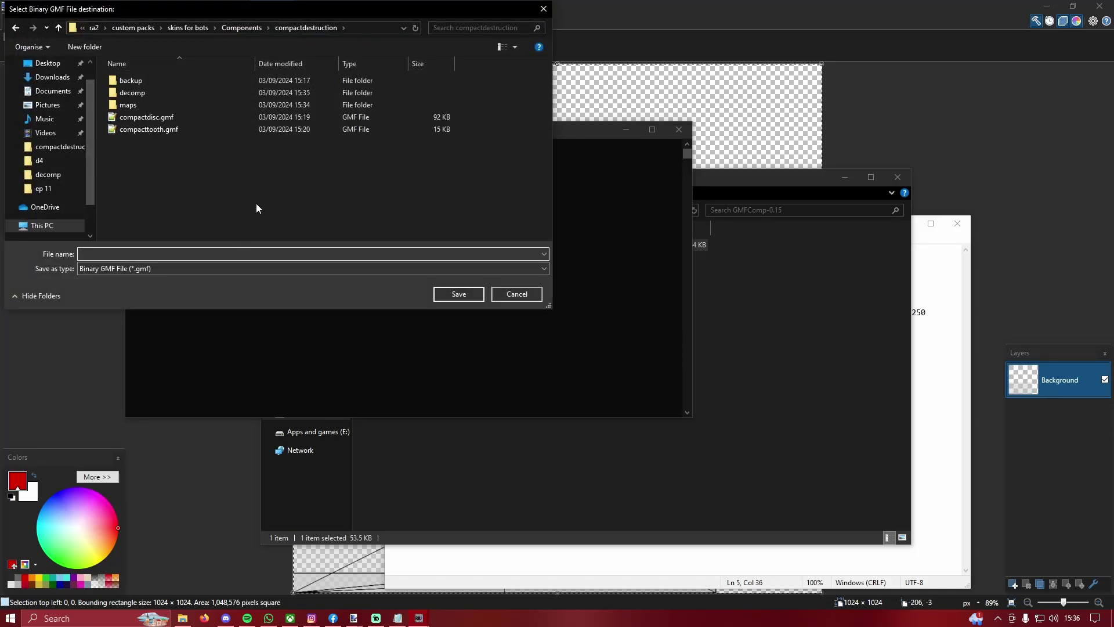
pyautogui.write('compacttop.gmf')
pyautogui.moveTo(119, 256); pyautogui.dragTo(155, 256)
pyautogui.click(156, 256)
pyautogui.moveTo(150, 259); pyautogui.dragTo(78, 261)
pyautogui.click(83, 255)
pyautogui.click(166, 257)
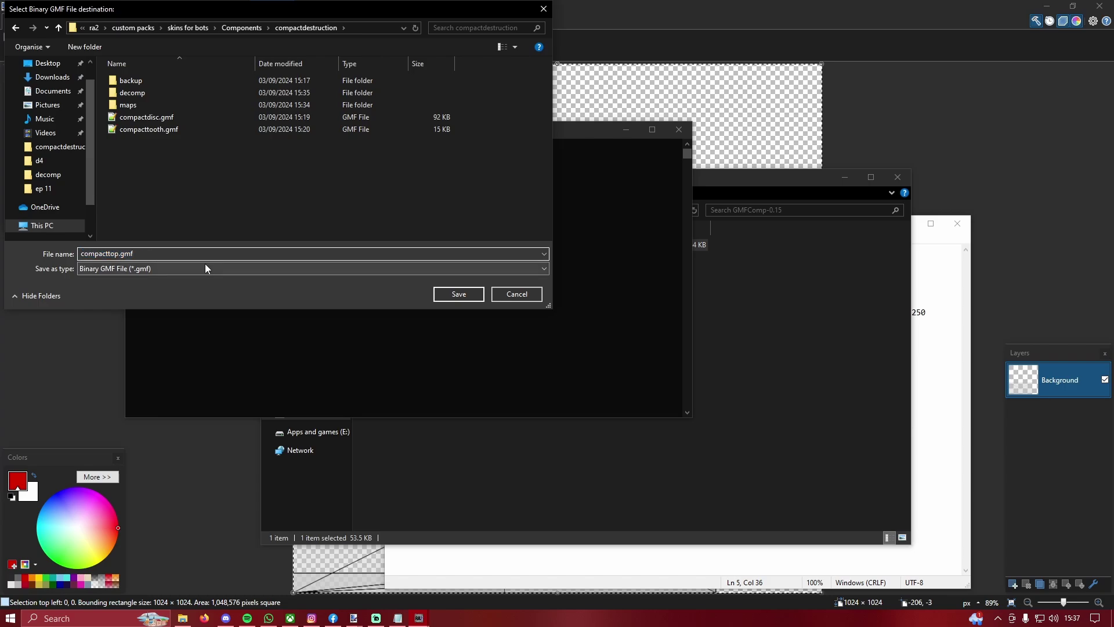
pyautogui.moveTo(140, 256); pyautogui.dragTo(119, 256)
pyautogui.click(138, 254)
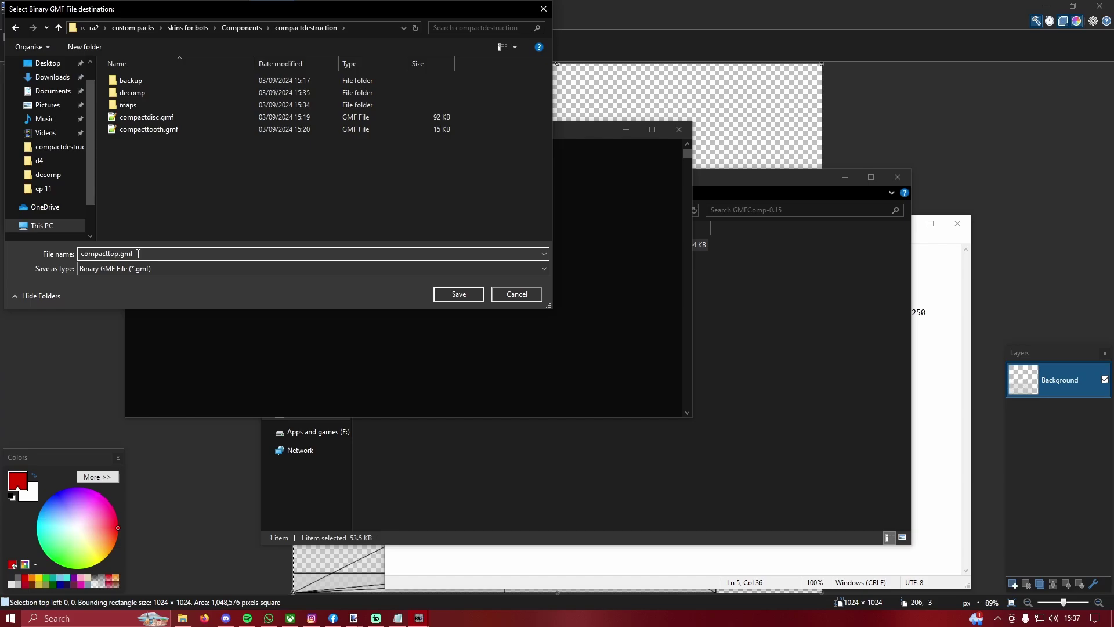
pyautogui.press('Return')
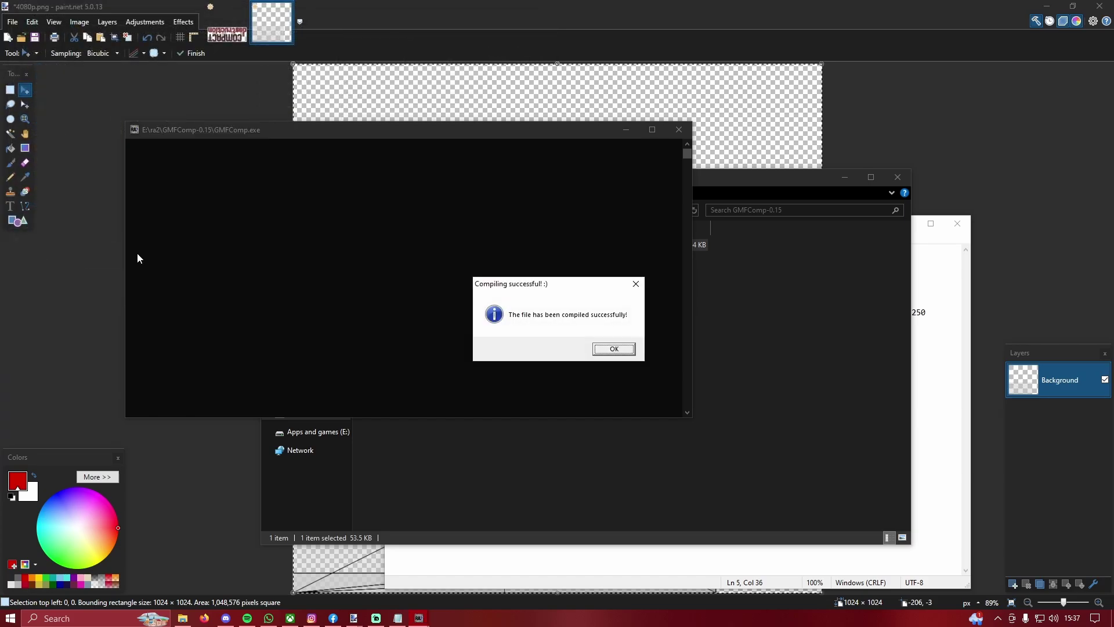
pyautogui.press('Return')
# Step: Rename IRLARM_ALU-BLCK-P-40-80.txt in the compactdestruction folder as compacttop.txt
pyautogui.rightClick(421, 342)
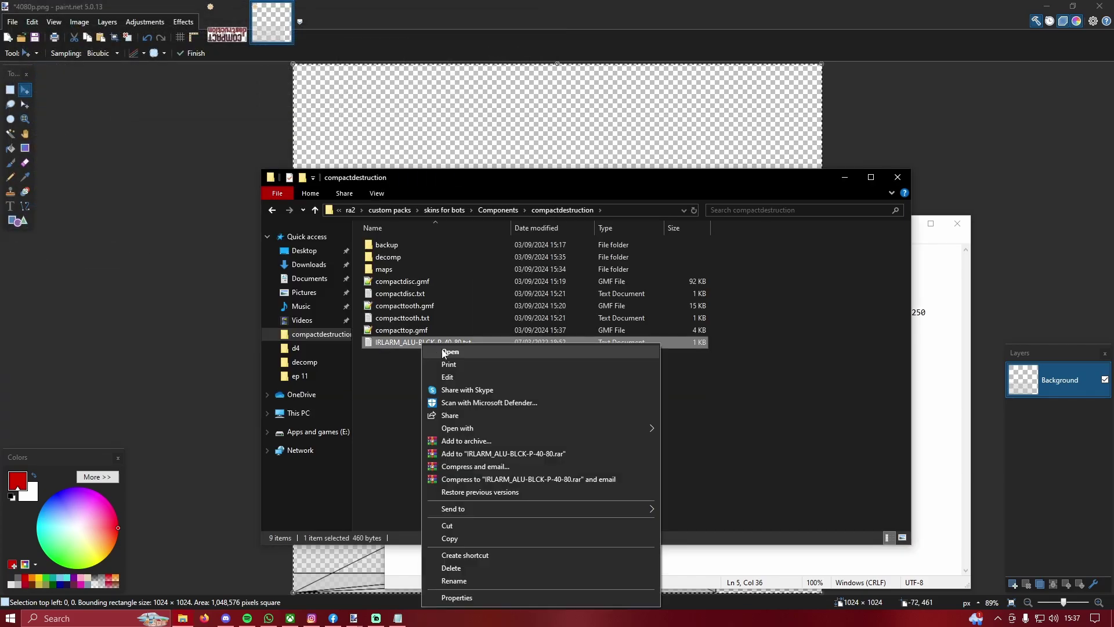
pyautogui.click(481, 580)
pyautogui.write('compac')
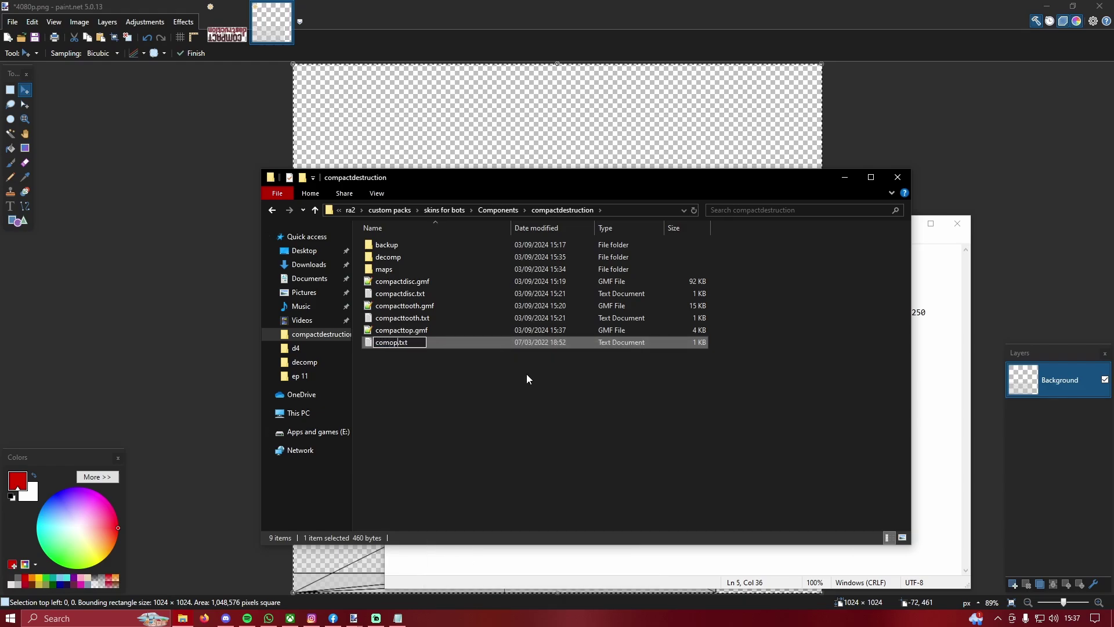
pyautogui.write('ttop')
pyautogui.press('Return')
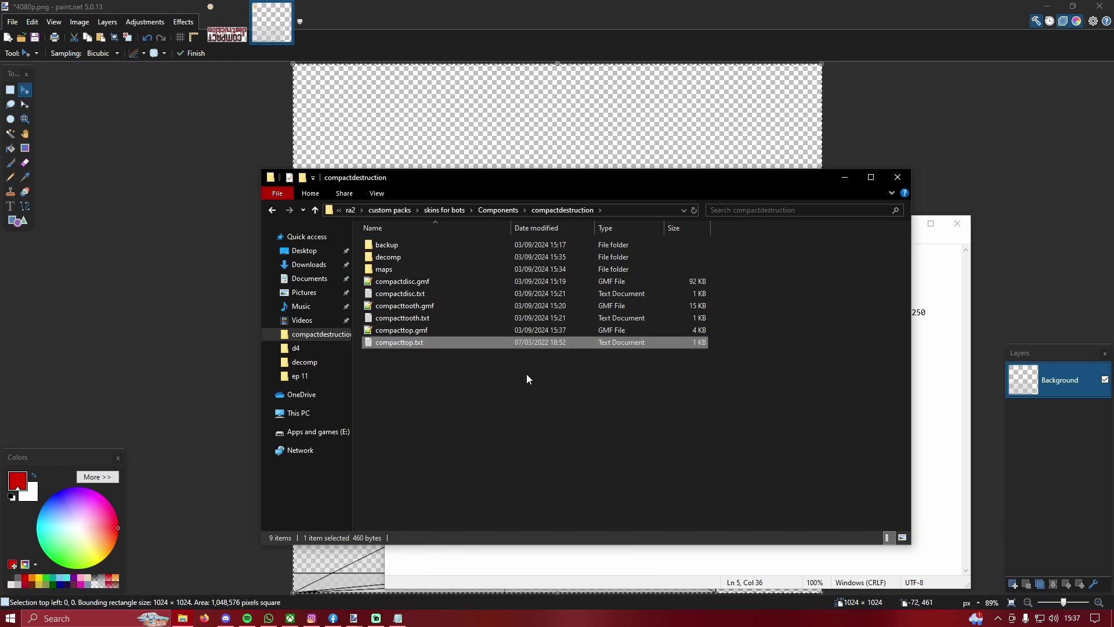
# Step: Open compacttop.txt and set the name to "Compact Destruction's top" and the dir to compactdestruction
pyautogui.doubleClick(461, 338)
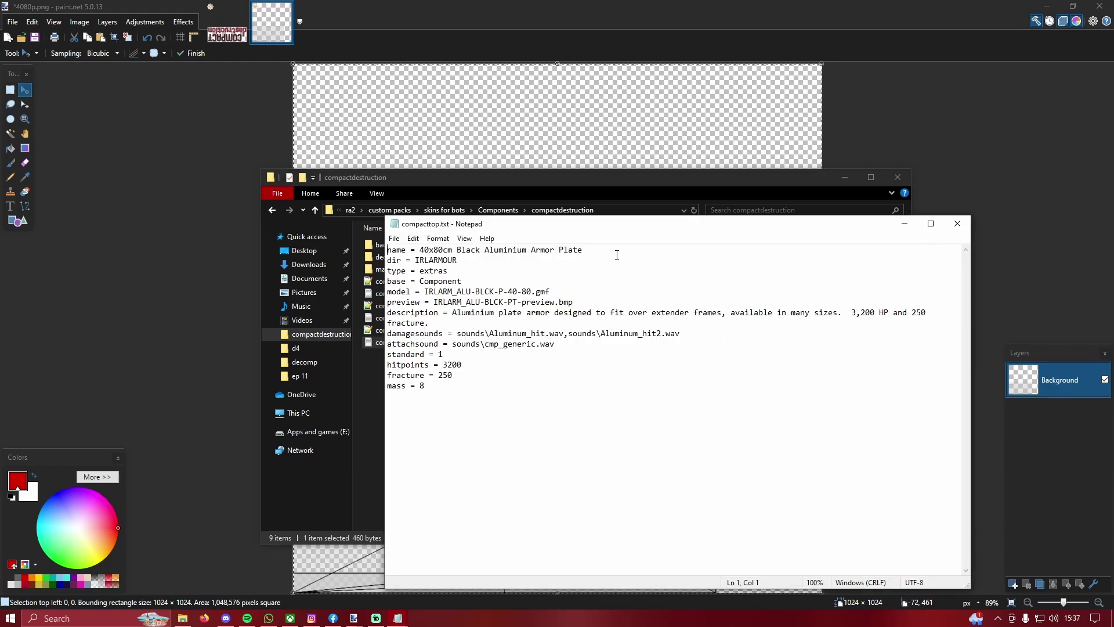
pyautogui.moveTo(614, 254); pyautogui.dragTo(421, 249)
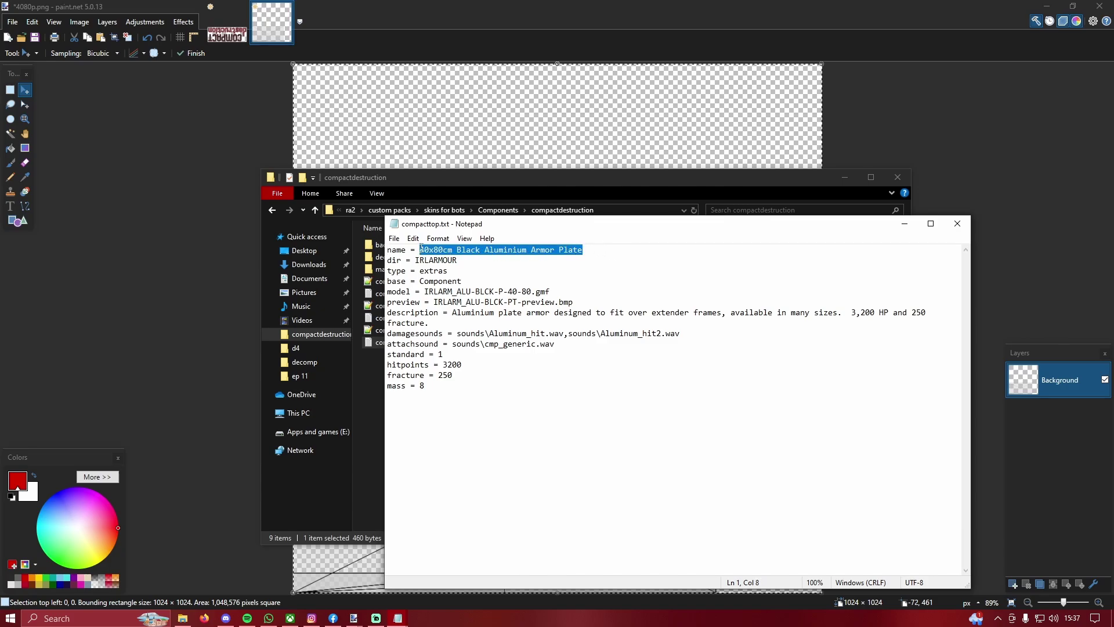
pyautogui.write('Compac')
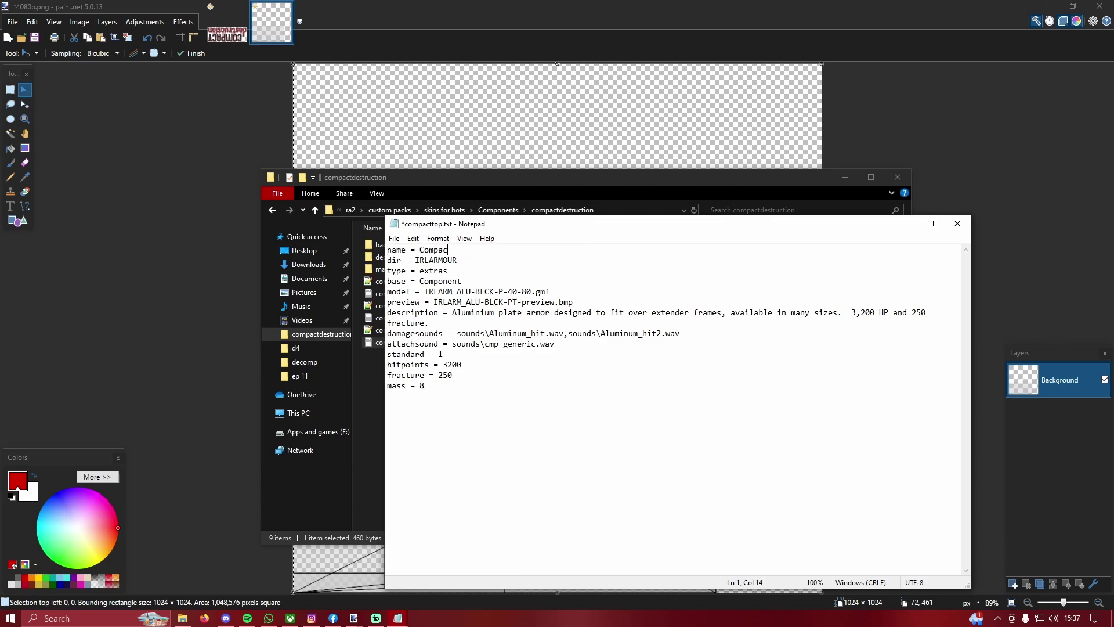
pyautogui.write("t Destruction's top")
pyautogui.moveTo(465, 259); pyautogui.dragTo(416, 260)
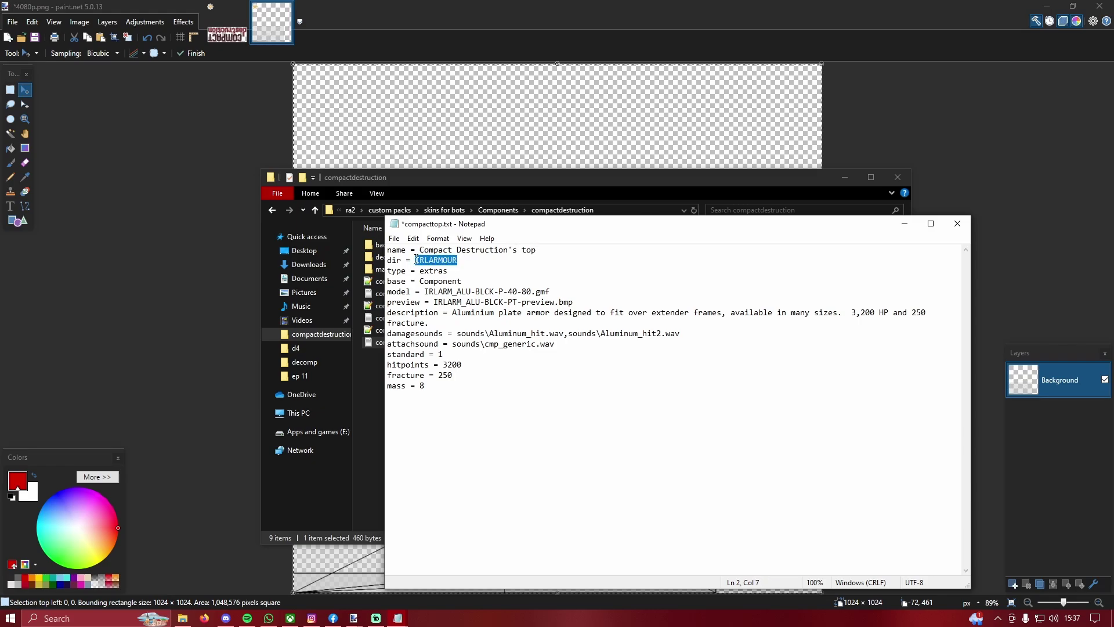
pyautogui.write('compactdestruction')
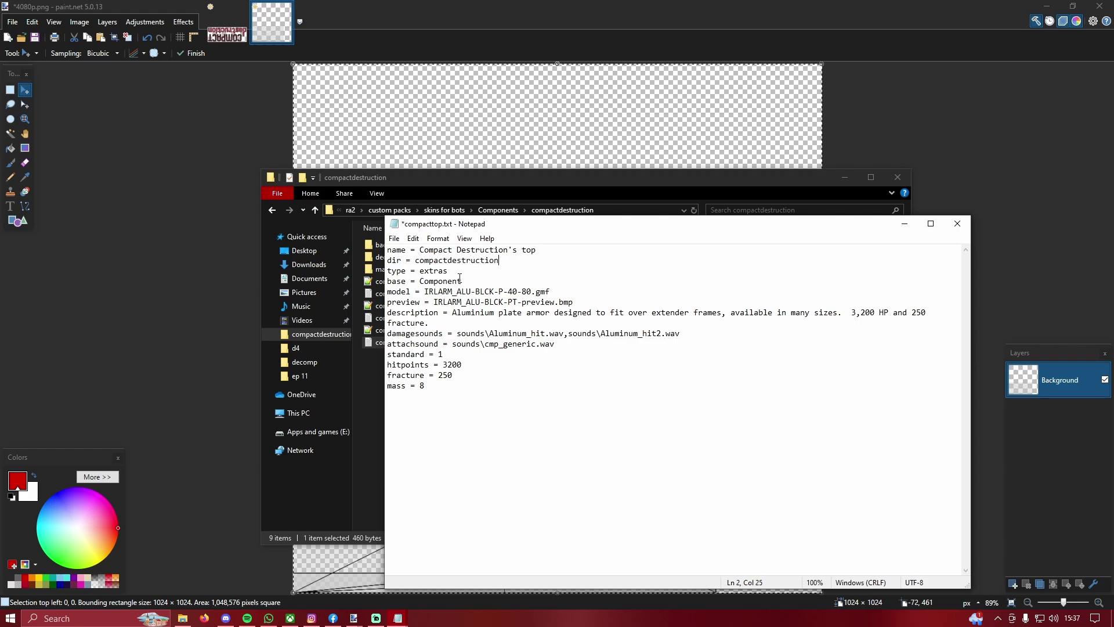
# Step: Set the model entry to compacttop.gmf and the preview entry to compactdestructionpre.bmp
pyautogui.moveTo(532, 291); pyautogui.dragTo(426, 292)
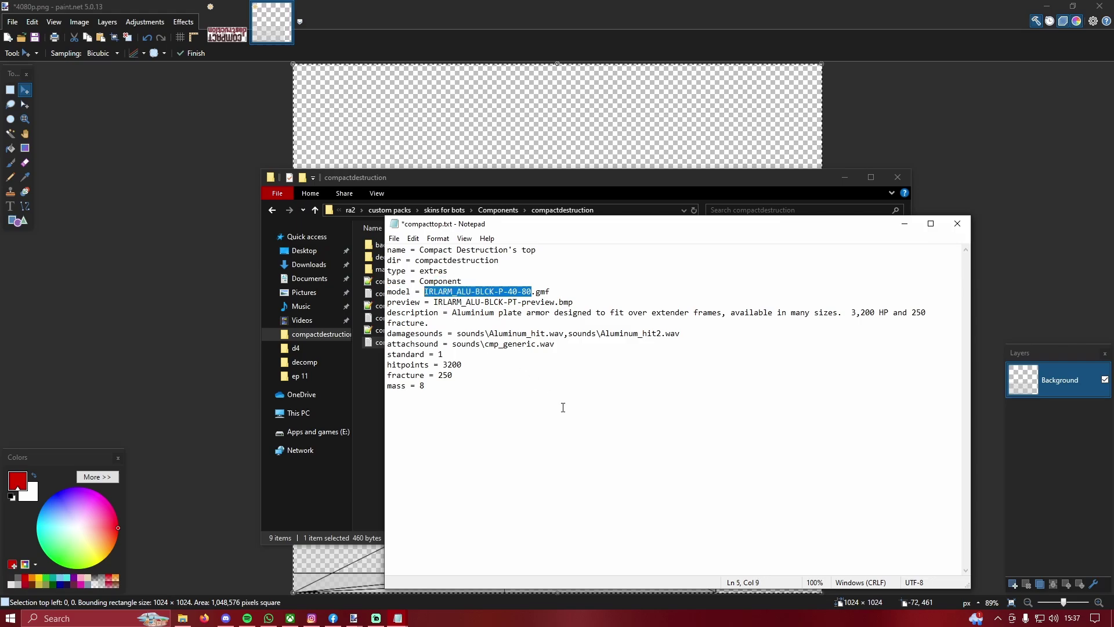
pyautogui.write('cop')
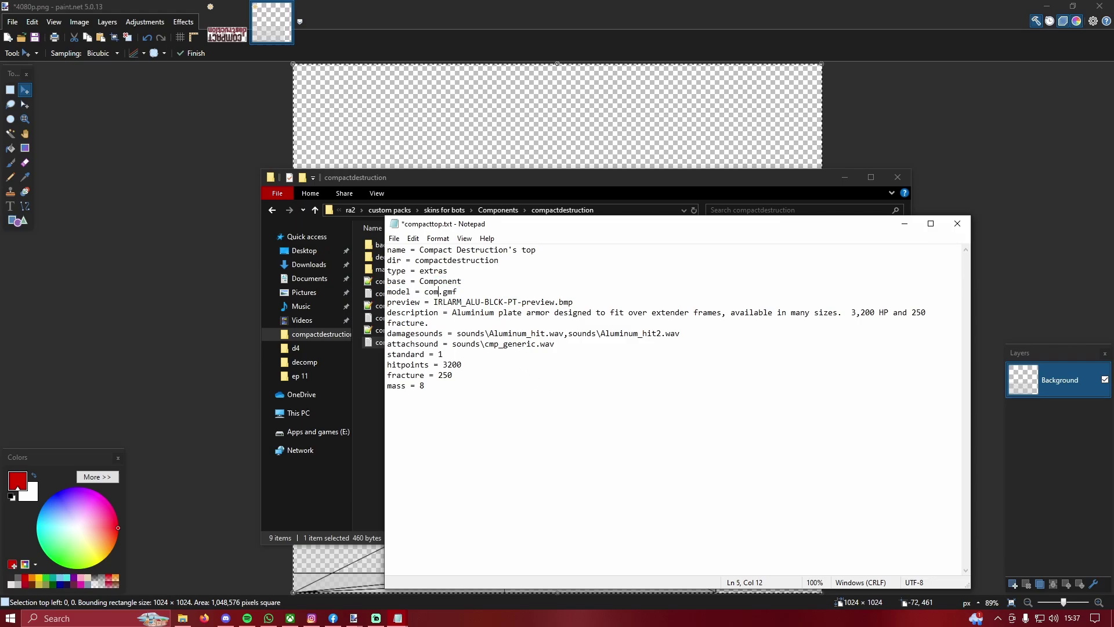
pyautogui.write('pacttop')
pyautogui.moveTo(555, 303); pyautogui.dragTo(435, 303)
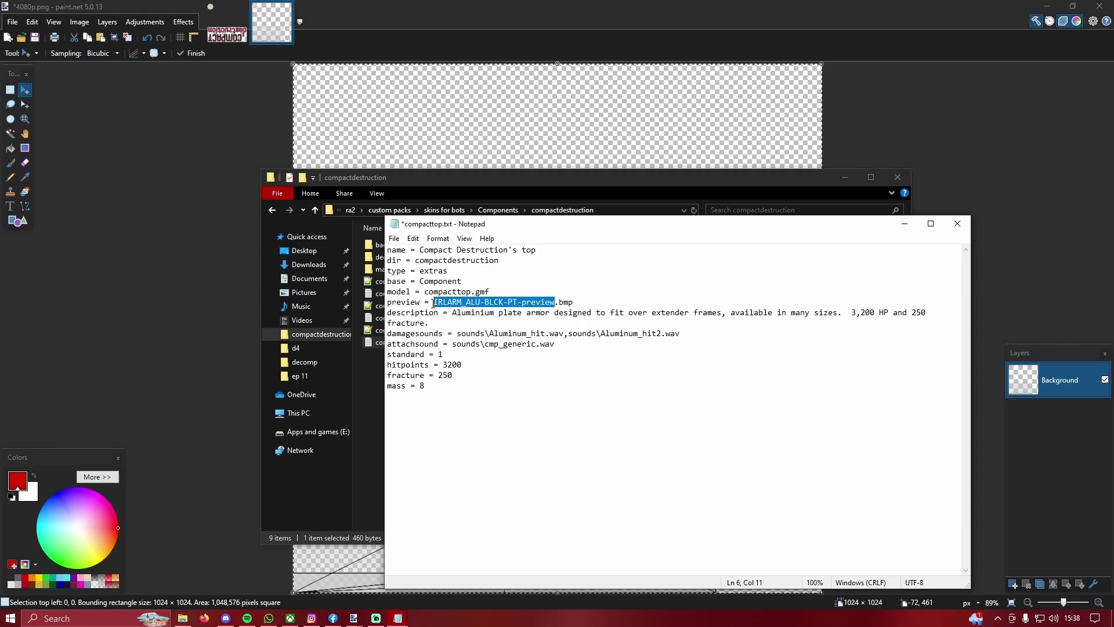
pyautogui.write('compactd')
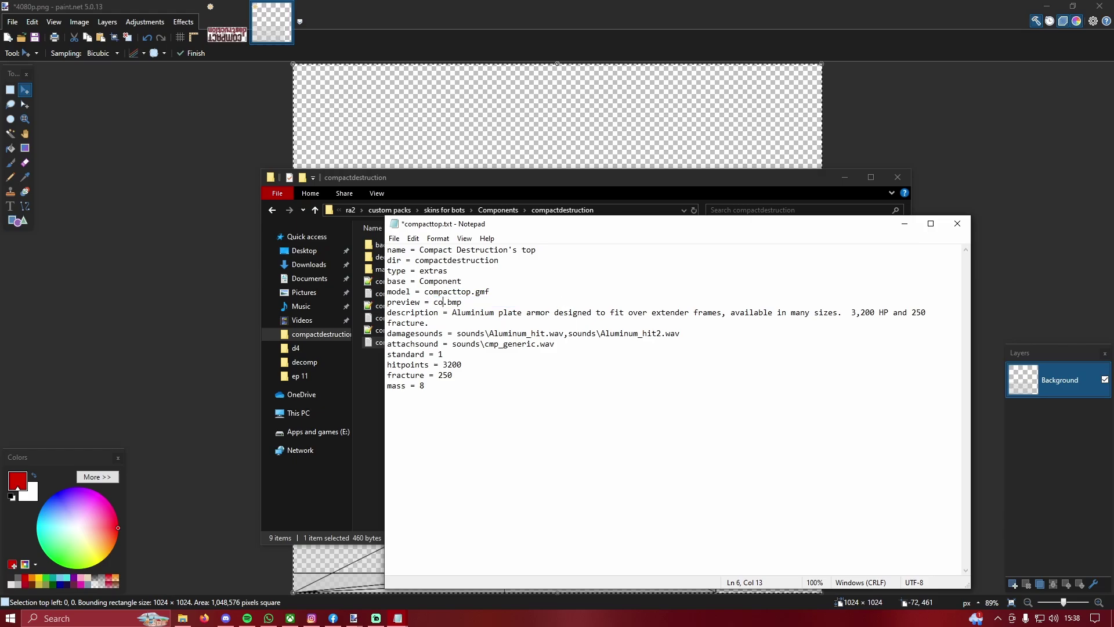
pyautogui.write('estructin')
pyautogui.press('BackSpace')
pyautogui.write('onpre')
# Step: Replace the description's opening sentence with "The top armour of Compact Destruction", keeping the HP and fracture text
pyautogui.moveTo(837, 313); pyautogui.dragTo(452, 314)
pyautogui.write('The top arm')
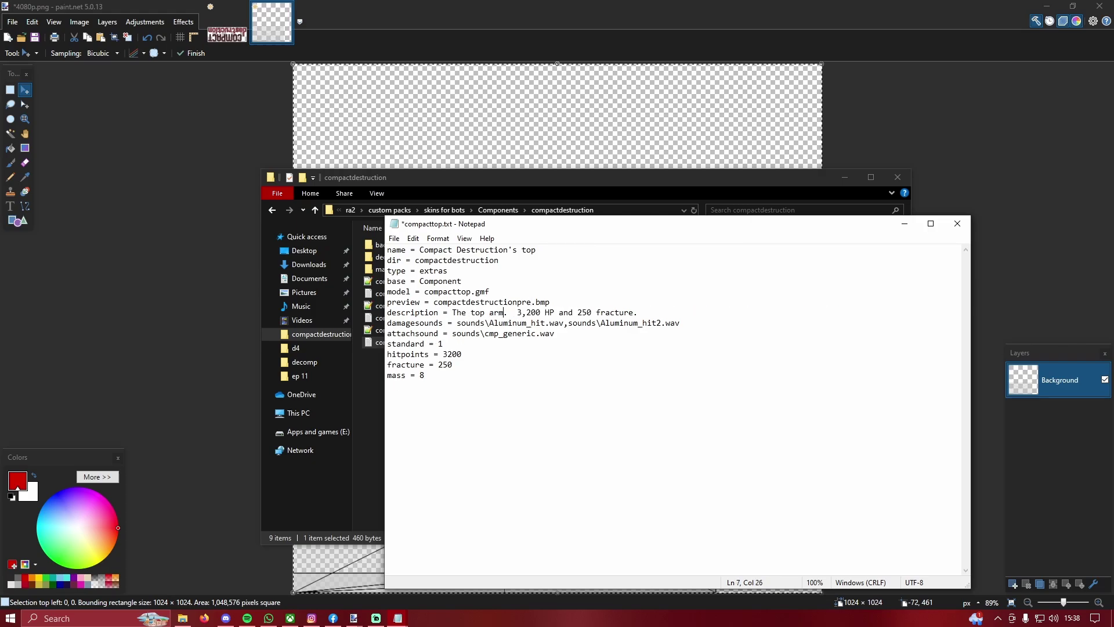
pyautogui.write('our of Com-')
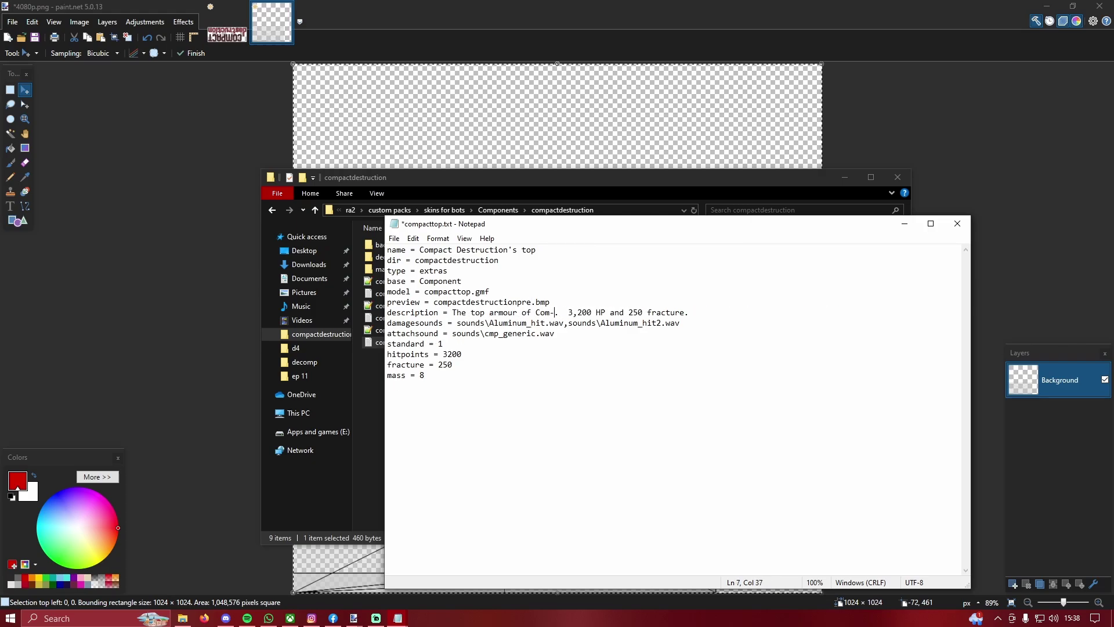
pyautogui.press('BackSpace')
pyautogui.write('pact Destruc')
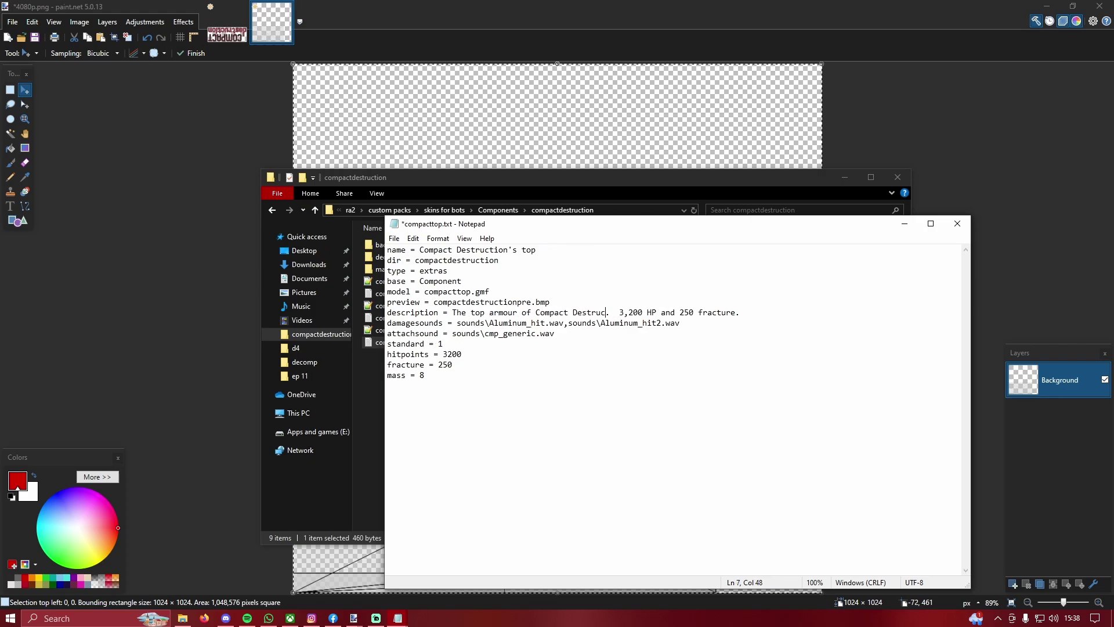
pyautogui.write('tion')
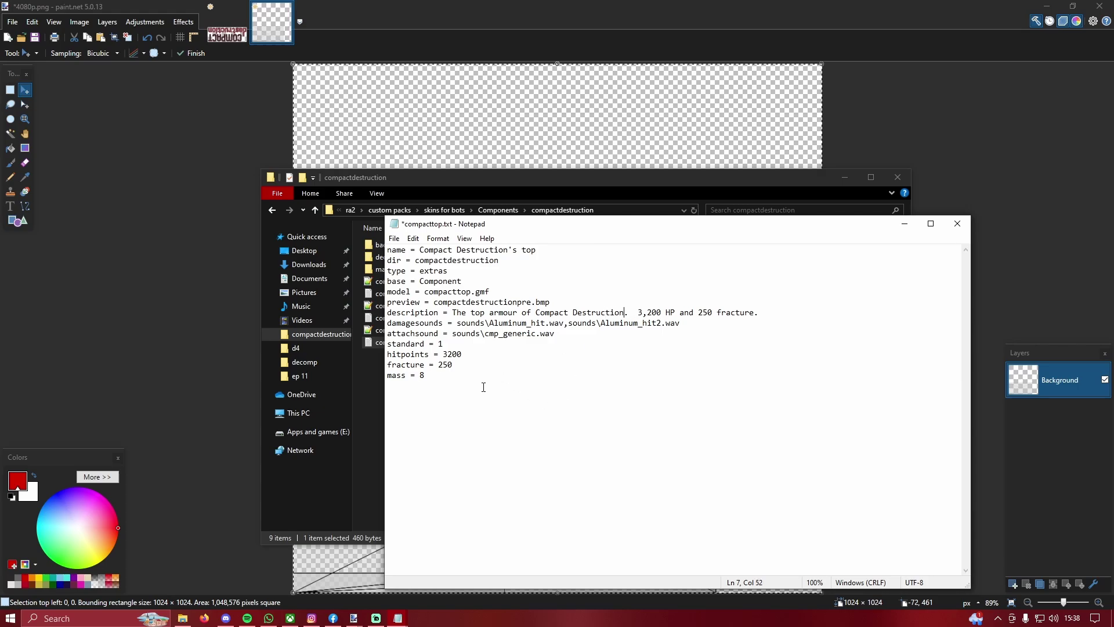
pyautogui.click(484, 387)
pyautogui.write('hidden = 1')
pyautogui.press('BackSpace')
pyautogui.press('BackSpace')
pyautogui.press('BackSpace')
pyautogui.press('BackSpace')
pyautogui.press('BackSpace')
pyautogui.press('BackSpace')
pyautogui.moveTo(387, 345); pyautogui.dragTo(416, 355)
pyautogui.click(424, 365)
# Step: Close compacttop.txt, saving its changes
pyautogui.click(957, 223)
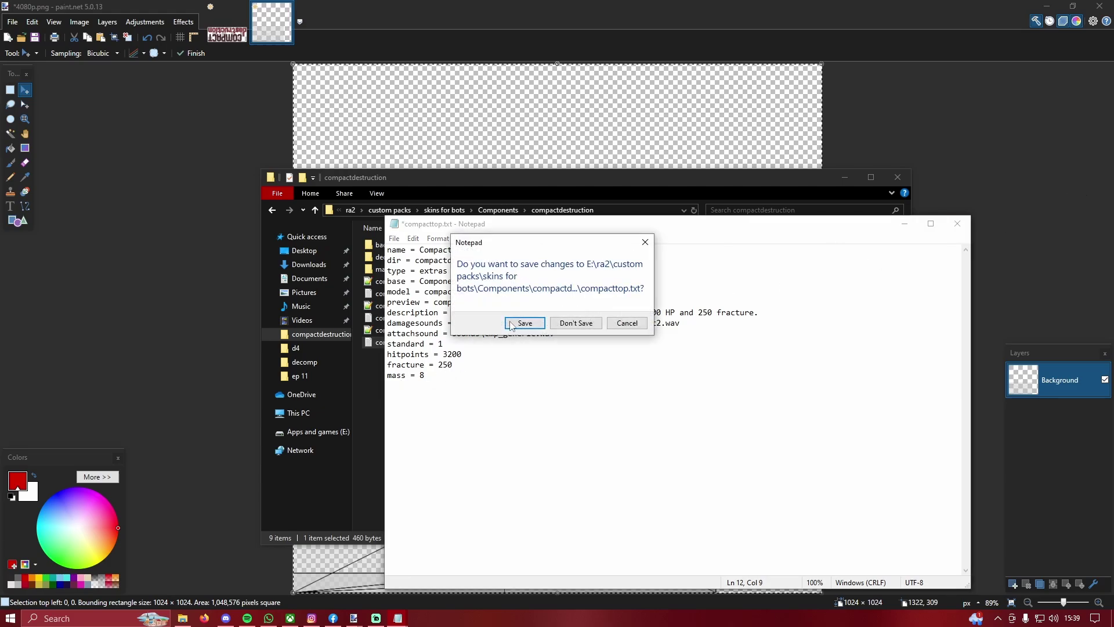
pyautogui.click(510, 324)
pyautogui.click(421, 377)
# Step: Copy compacttop.txt and compactdisc.txt from the compactdestruction folder into the parent Components folder of skins for bots
pyautogui.click(385, 343)
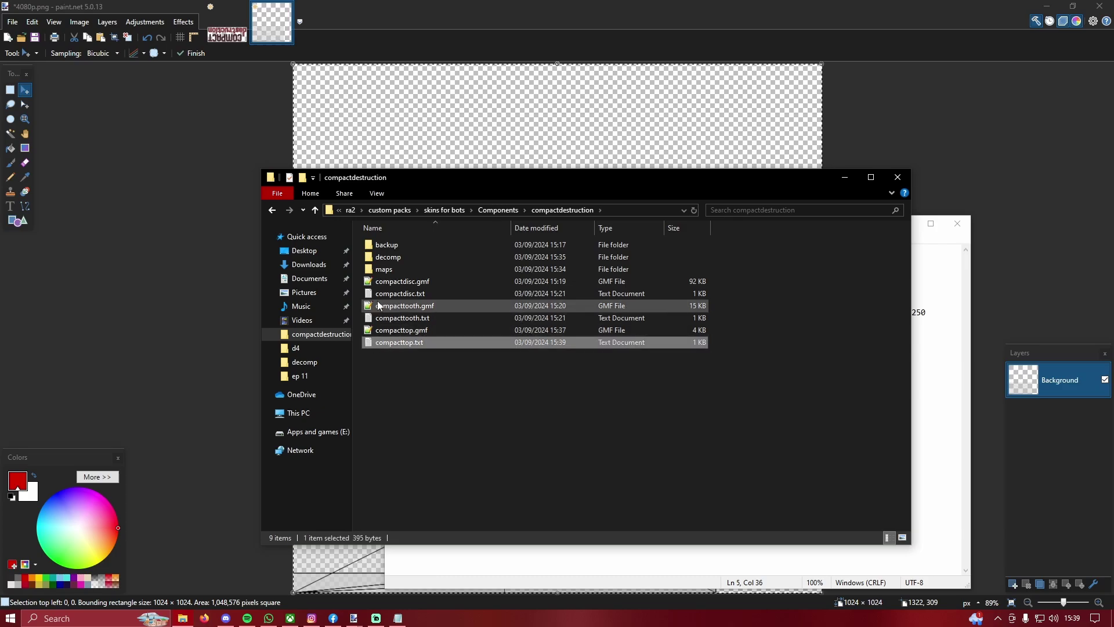
pyautogui.keyDown('ctrl'); pyautogui.click(377, 296); pyautogui.keyUp('ctrl')
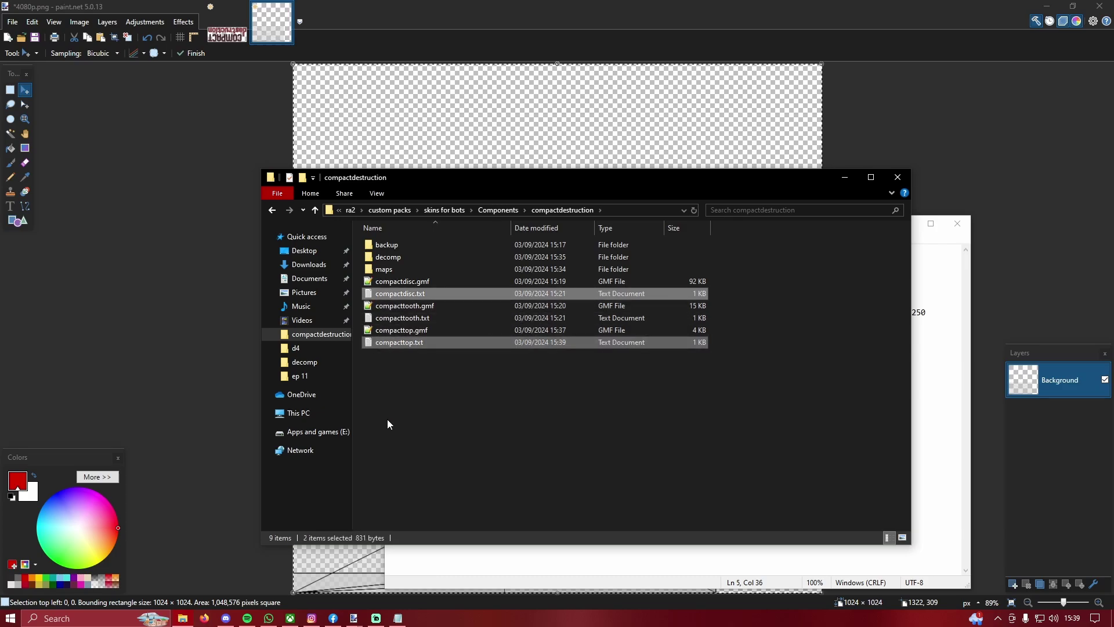
pyautogui.click(313, 212)
pyautogui.click(747, 324)
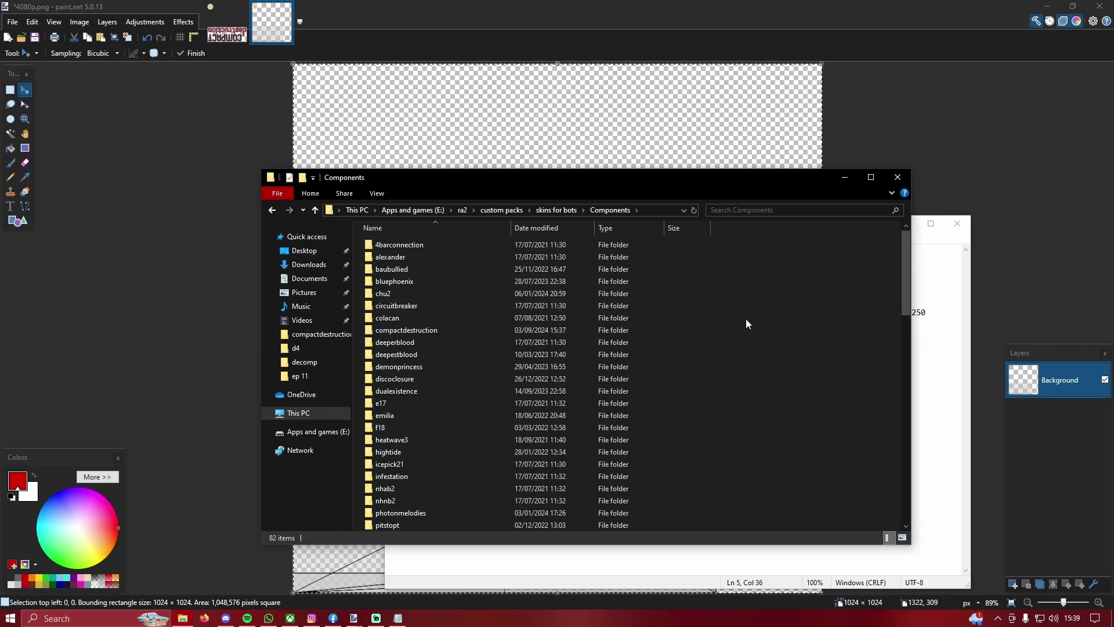
pyautogui.hotkey('ctrl', 'v')
# Step: Copy the compactdestruction folder together with compactdisc.txt and compacttop.txt into the DSL-IRL 2.6 Components folder
pyautogui.scroll(-5, 552, 386)
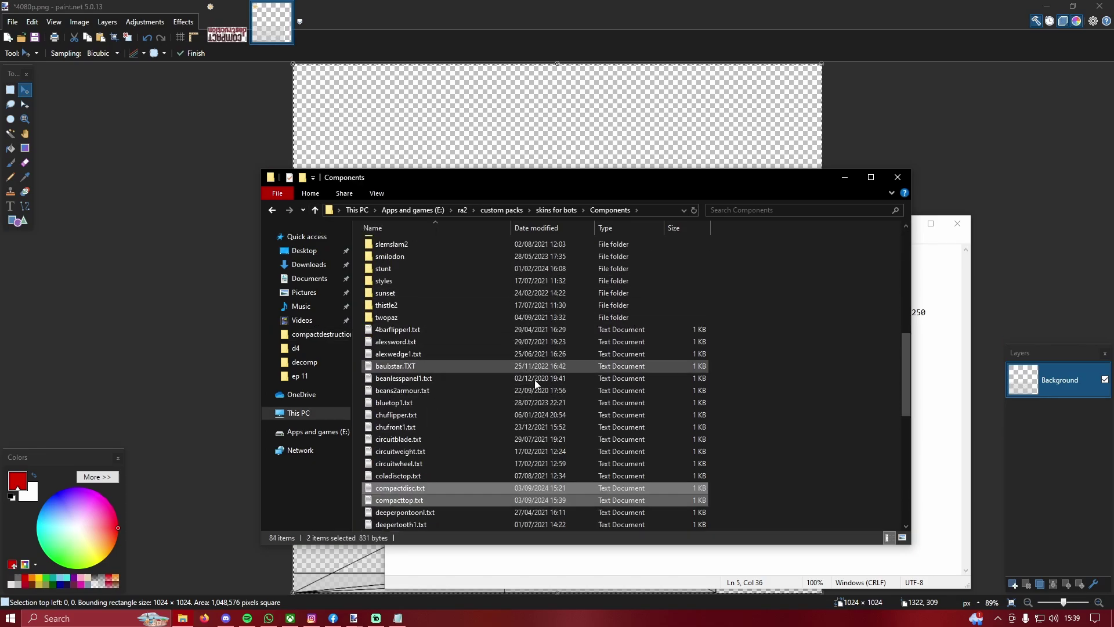
pyautogui.scroll(7, 540, 406)
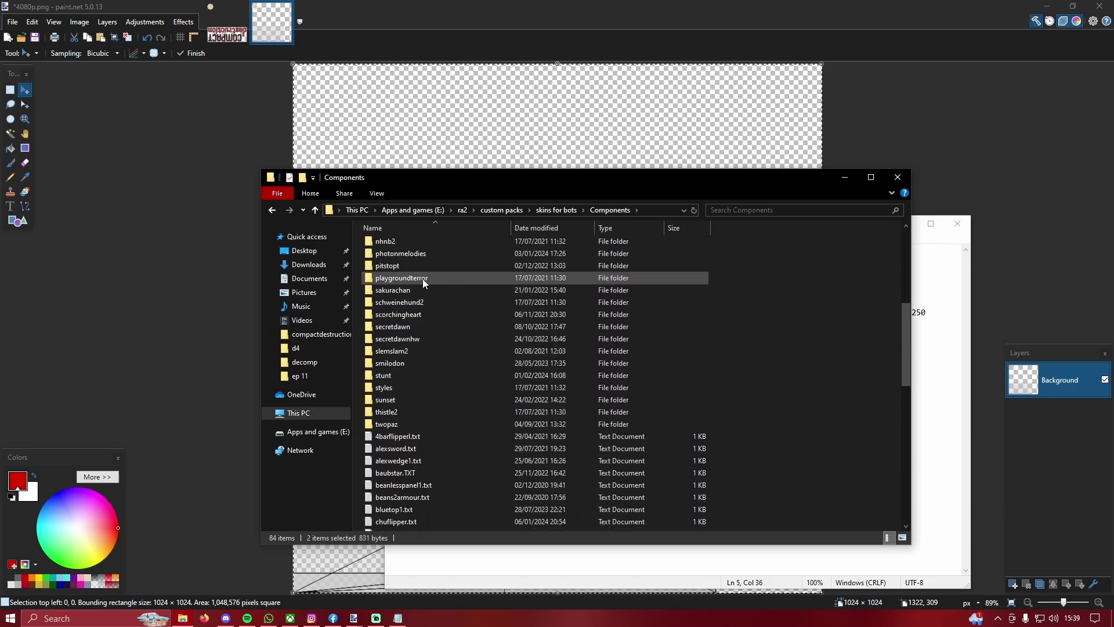
pyautogui.scroll(5, 423, 290)
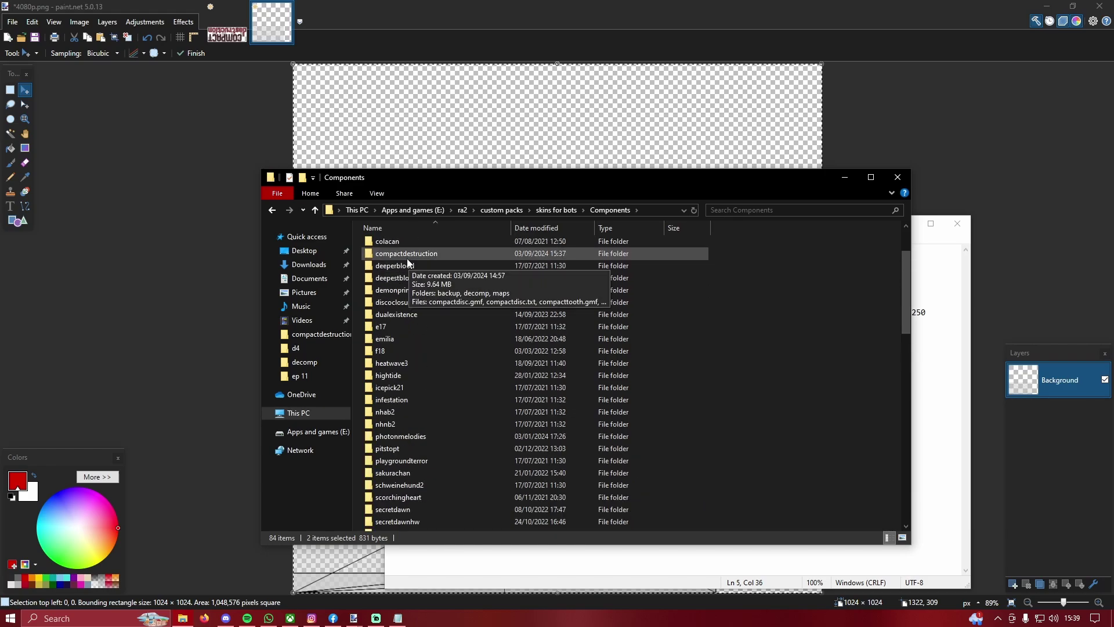
pyautogui.keyDown('ctrl'); pyautogui.click(407, 258); pyautogui.keyUp('ctrl')
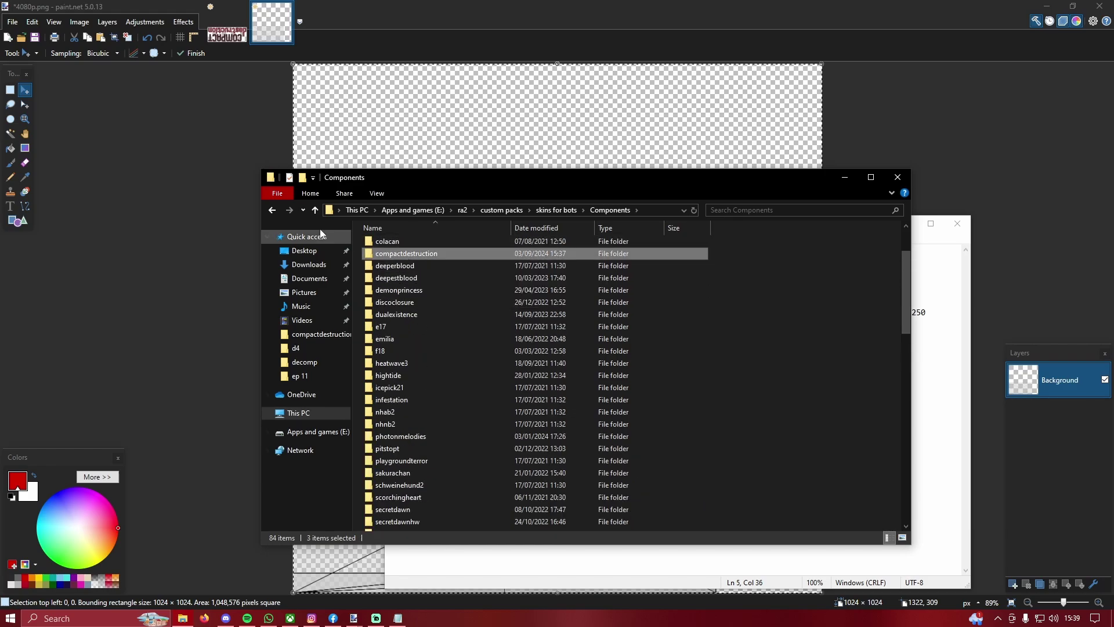
pyautogui.click(310, 215)
pyautogui.click(311, 214)
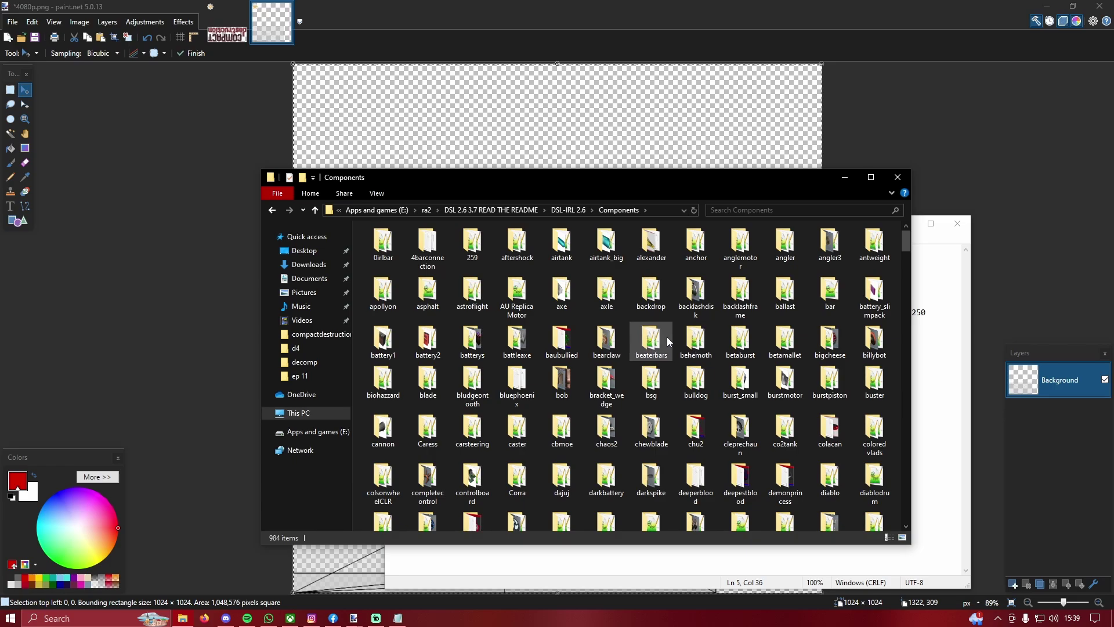
pyautogui.hotkey('ctrl', 'v')
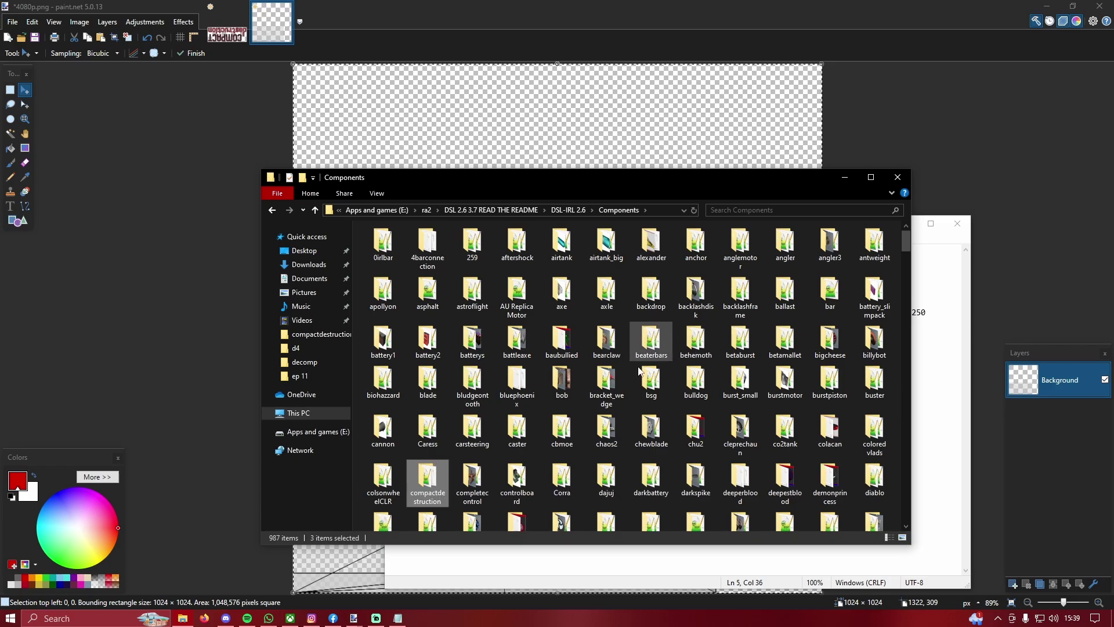
# Step: Copy compacttooth.txt from DSL-IRL 2.6's compactdestruction folder into the styles folder under Components, and return to Components
pyautogui.doubleClick(444, 476)
pyautogui.click(409, 322)
pyautogui.click(435, 441)
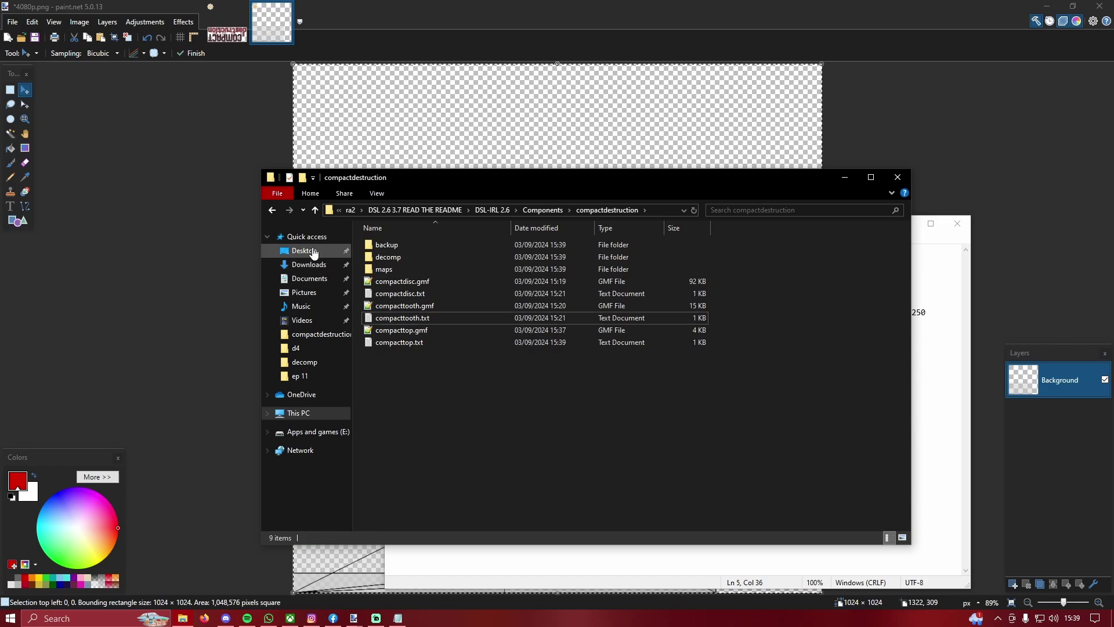
pyautogui.click(316, 212)
pyautogui.scroll(-10, 658, 381)
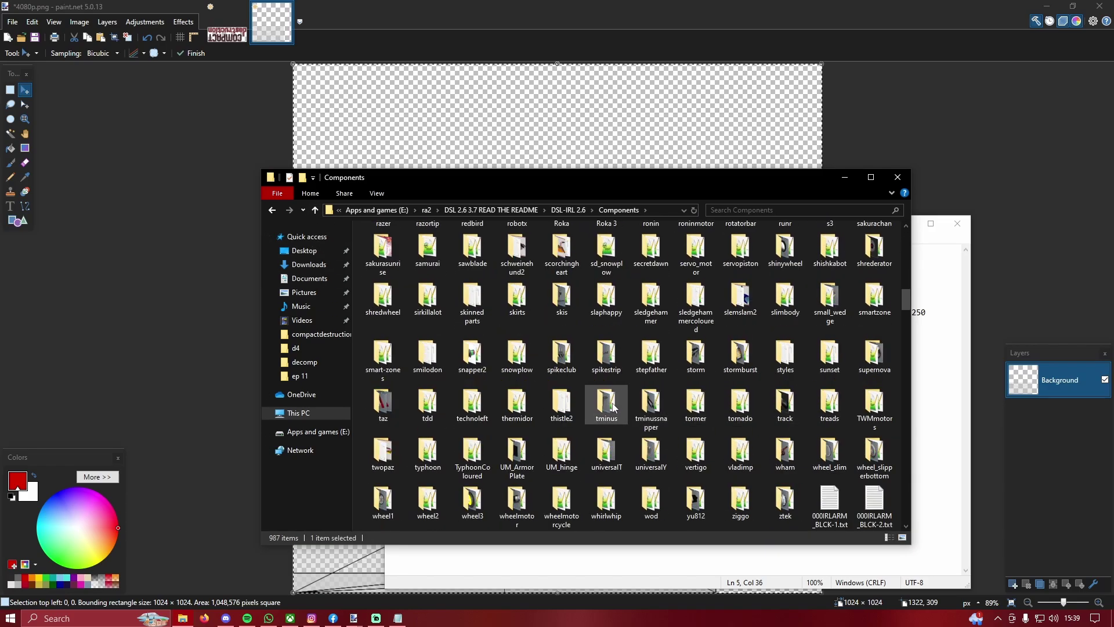
pyautogui.doubleClick(779, 362)
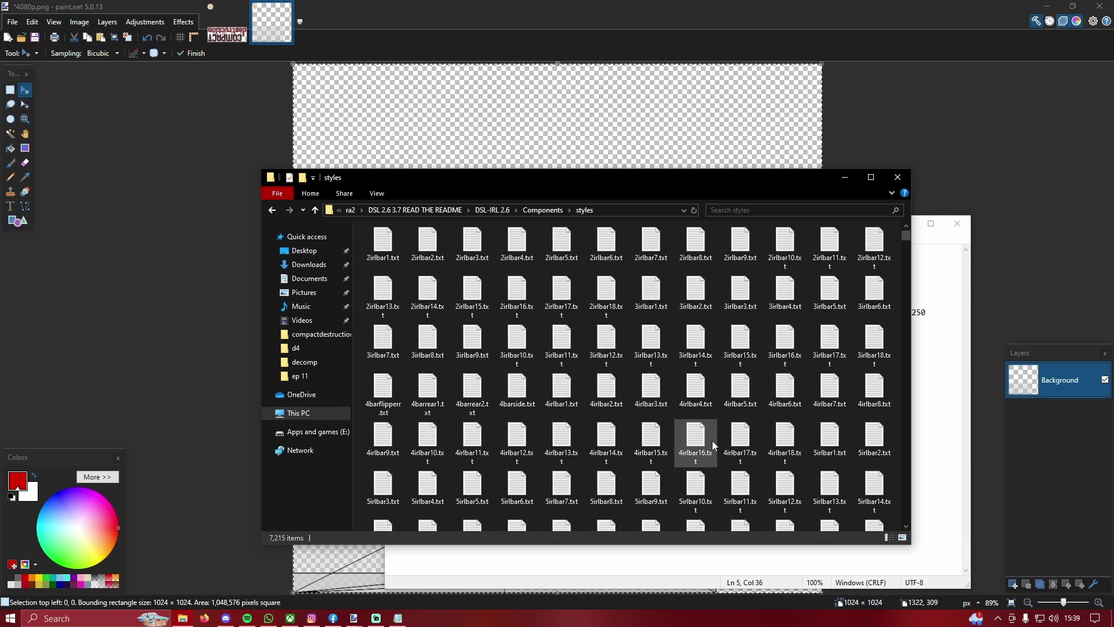
pyautogui.scroll(-5, 711, 441)
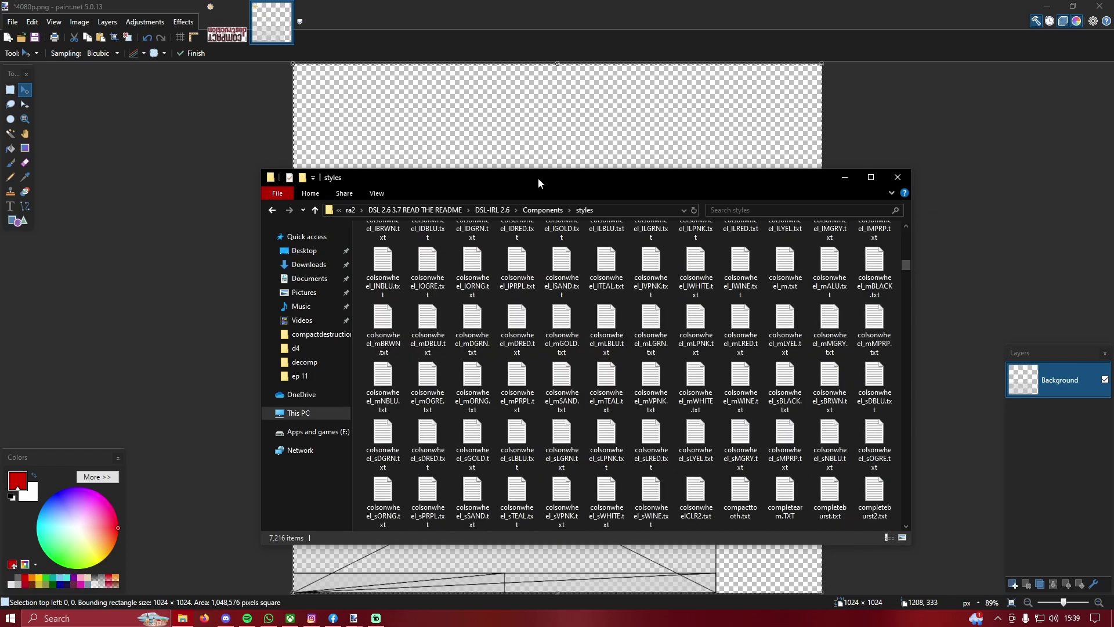
pyautogui.click(315, 211)
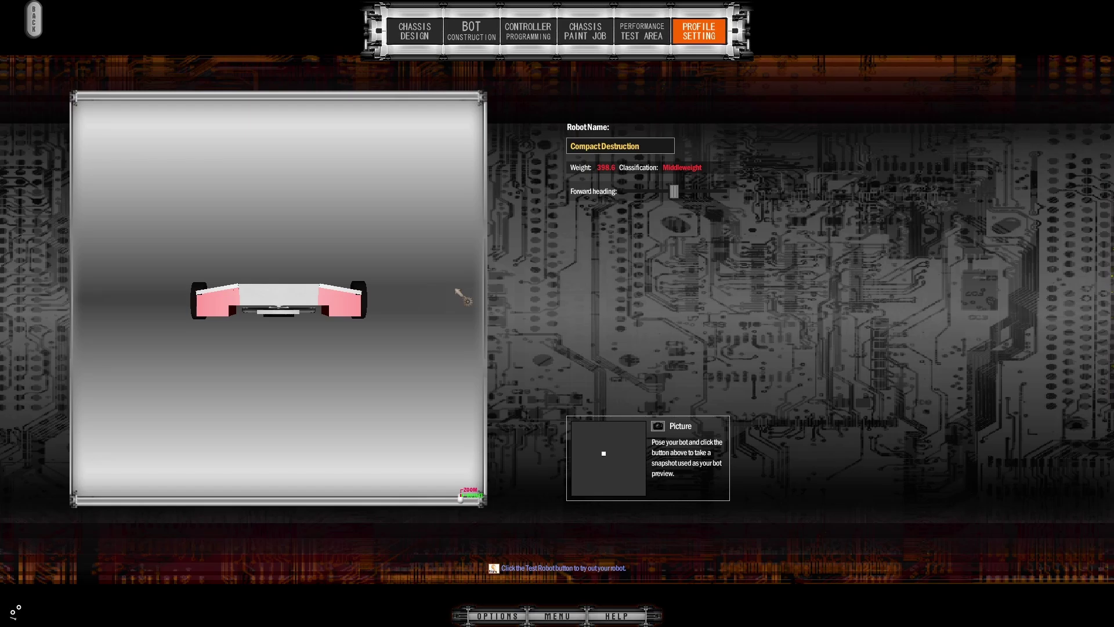
# Step: Inspect the robot from another angle and browse the weapon components in bot construction for the custom Compact Destruction parts
pyautogui.moveTo(458, 290); pyautogui.dragTo(314, 316)
pyautogui.click(485, 36)
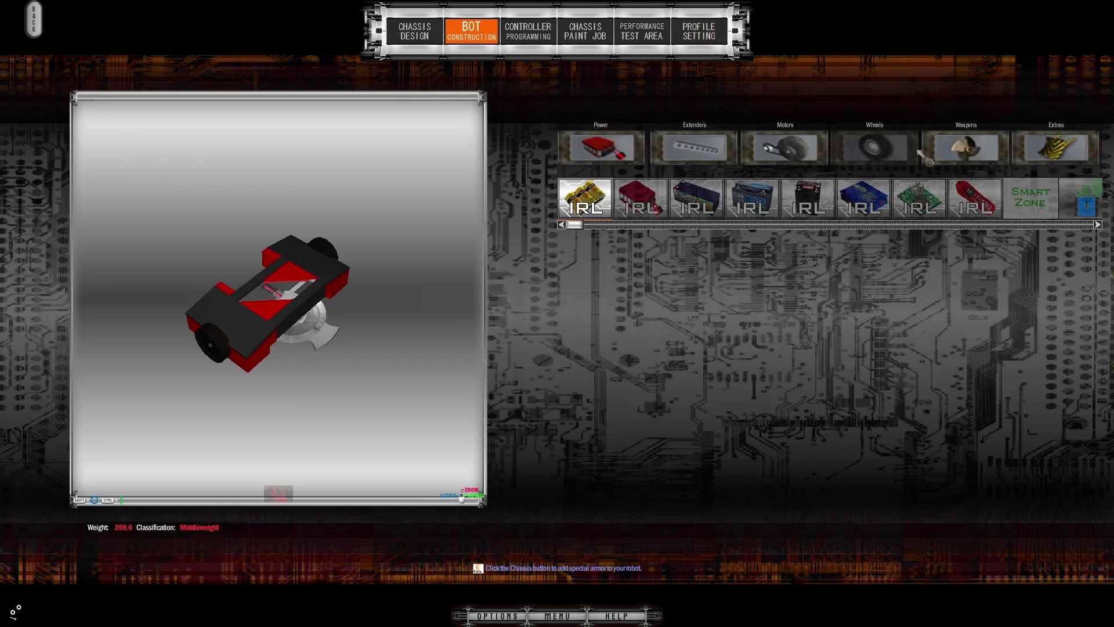
pyautogui.click(964, 165)
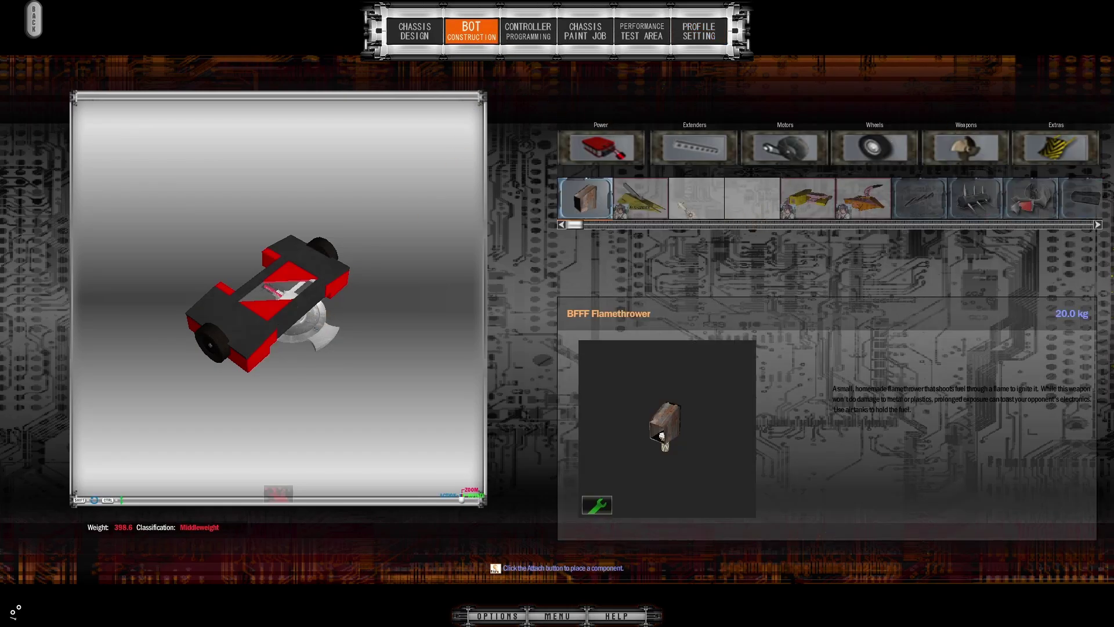
pyautogui.click(693, 209)
pyautogui.click(754, 209)
pyautogui.moveTo(579, 227); pyautogui.dragTo(842, 228)
pyautogui.click(889, 195)
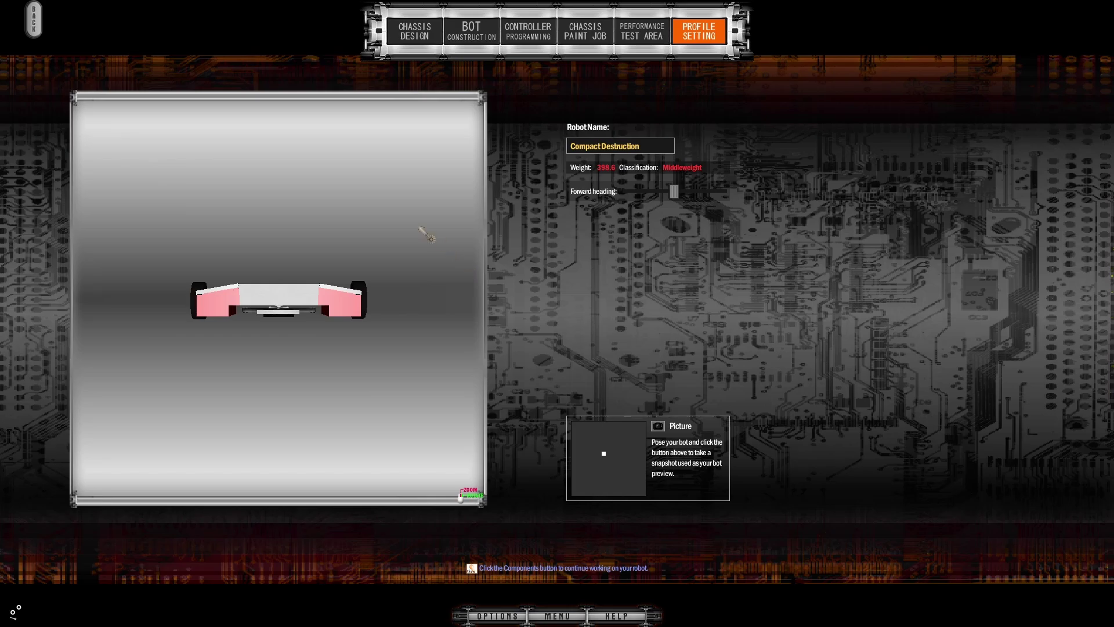
# Step: Reopen bot construction and preview the custom components, including Compact Destruction's top among the extras
pyautogui.moveTo(393, 218); pyautogui.dragTo(420, 255)
pyautogui.click(472, 31)
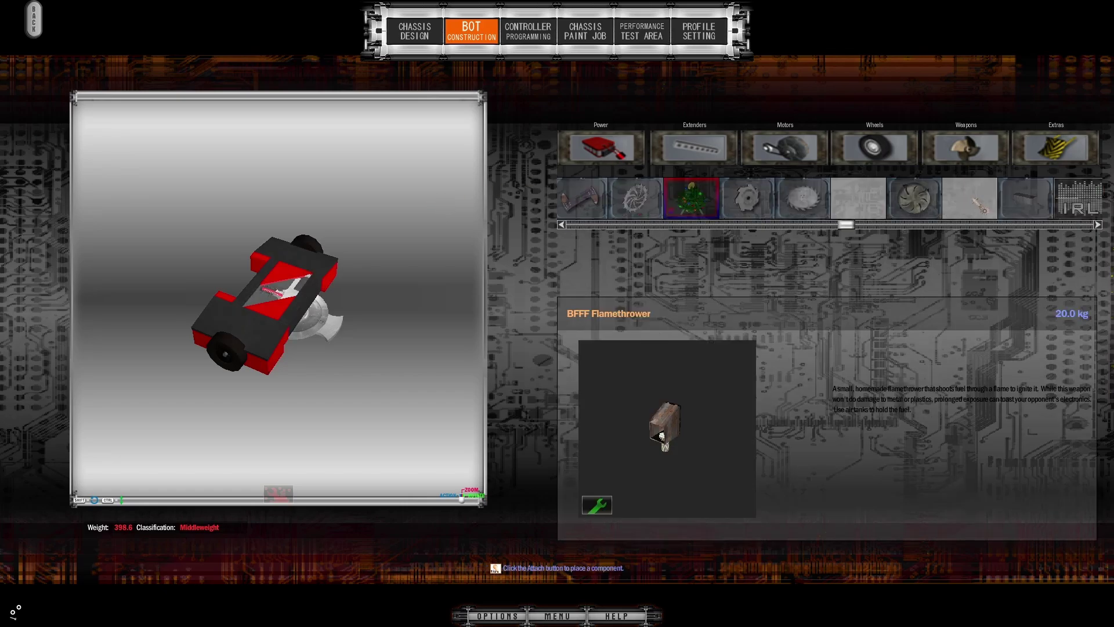
pyautogui.click(973, 199)
pyautogui.moveTo(700, 397); pyautogui.dragTo(688, 423)
pyautogui.click(866, 351)
pyautogui.click(861, 374)
pyautogui.click(1063, 146)
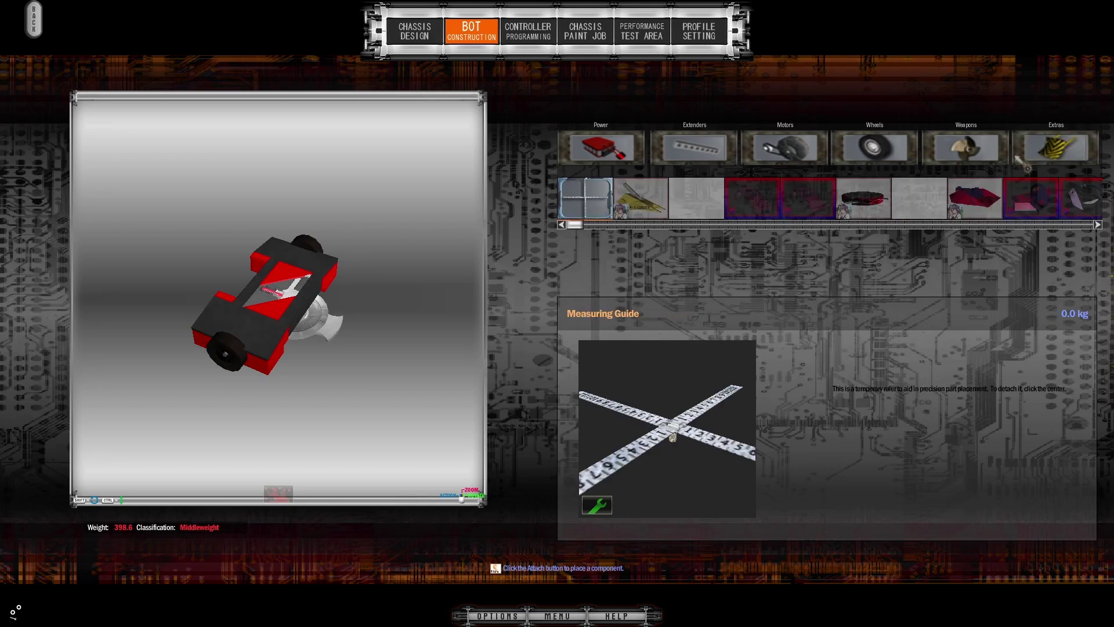
pyautogui.click(699, 205)
pyautogui.moveTo(575, 225); pyautogui.dragTo(583, 224)
pyautogui.click(841, 192)
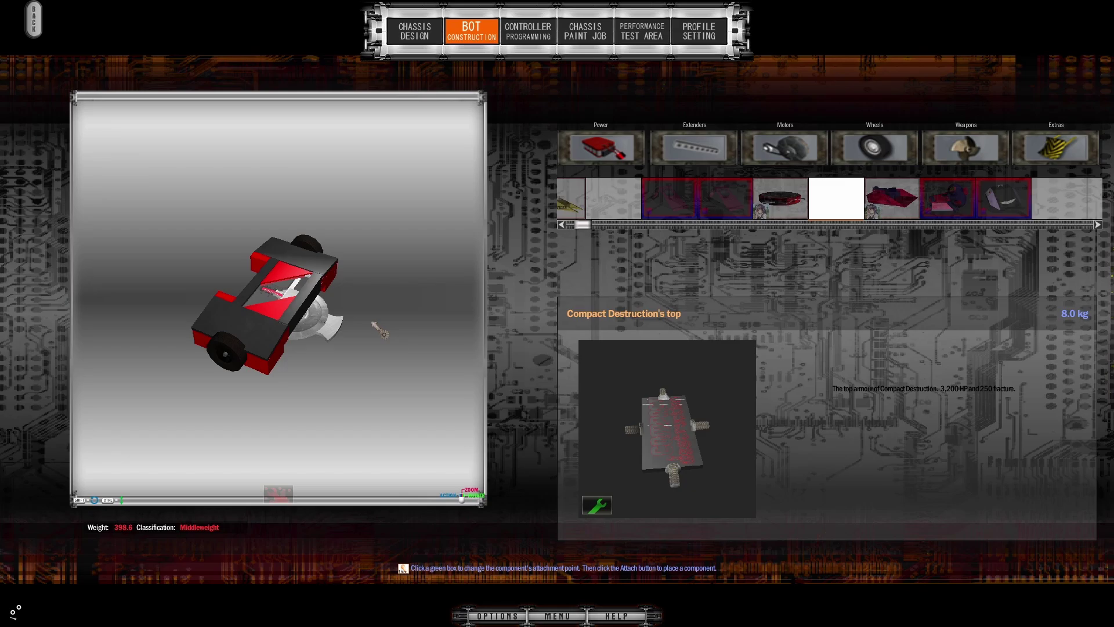
# Step: Delete the Small Flat Tooth parts and the disc from the weapon motor under the robot
pyautogui.moveTo(372, 323); pyautogui.dragTo(332, 199)
pyautogui.click(337, 270)
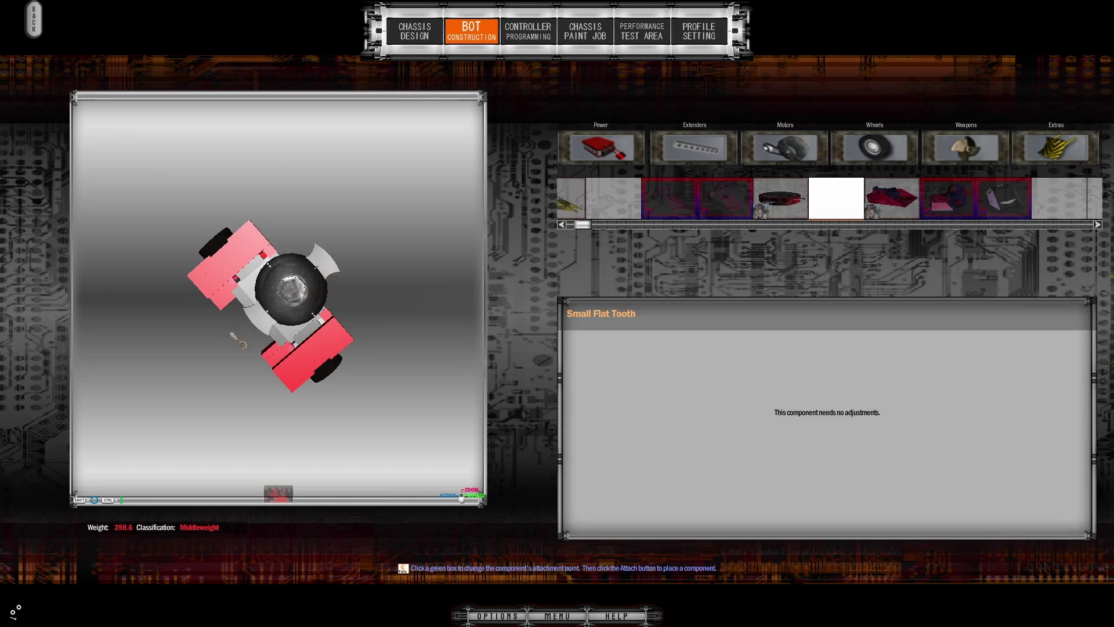
pyautogui.press('Delete')
pyautogui.click(257, 323)
pyautogui.press('Delete')
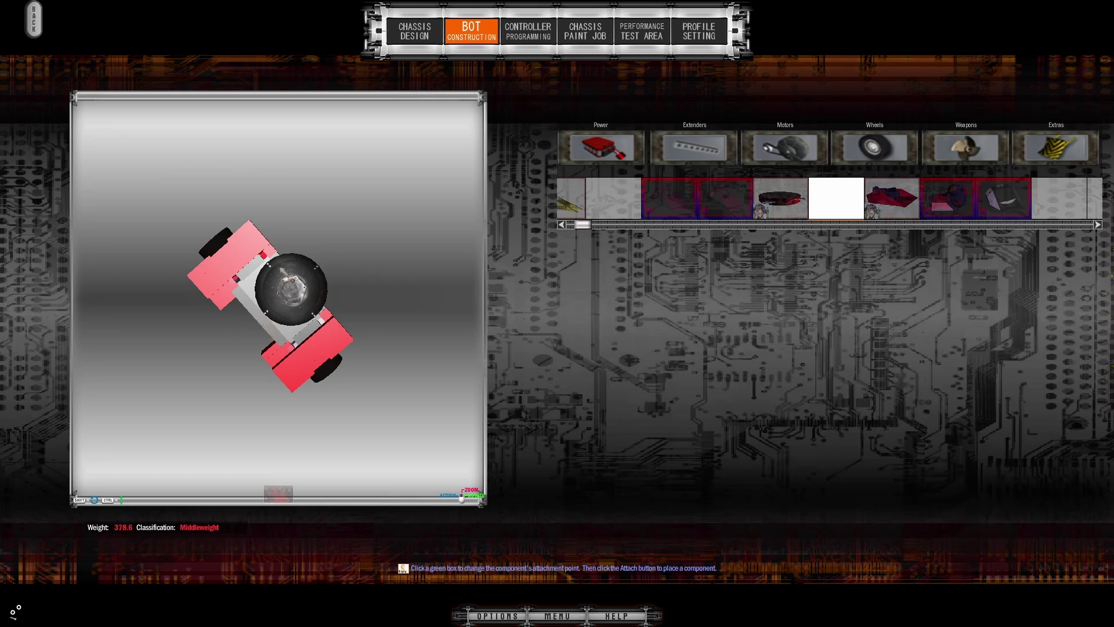
pyautogui.click(279, 267)
pyautogui.press('Delete')
# Step: Attach Compact Destruction's disc with the Disc option to the weapon motor under the chassis
pyautogui.moveTo(362, 260); pyautogui.dragTo(360, 350)
pyautogui.moveTo(830, 226); pyautogui.dragTo(835, 226)
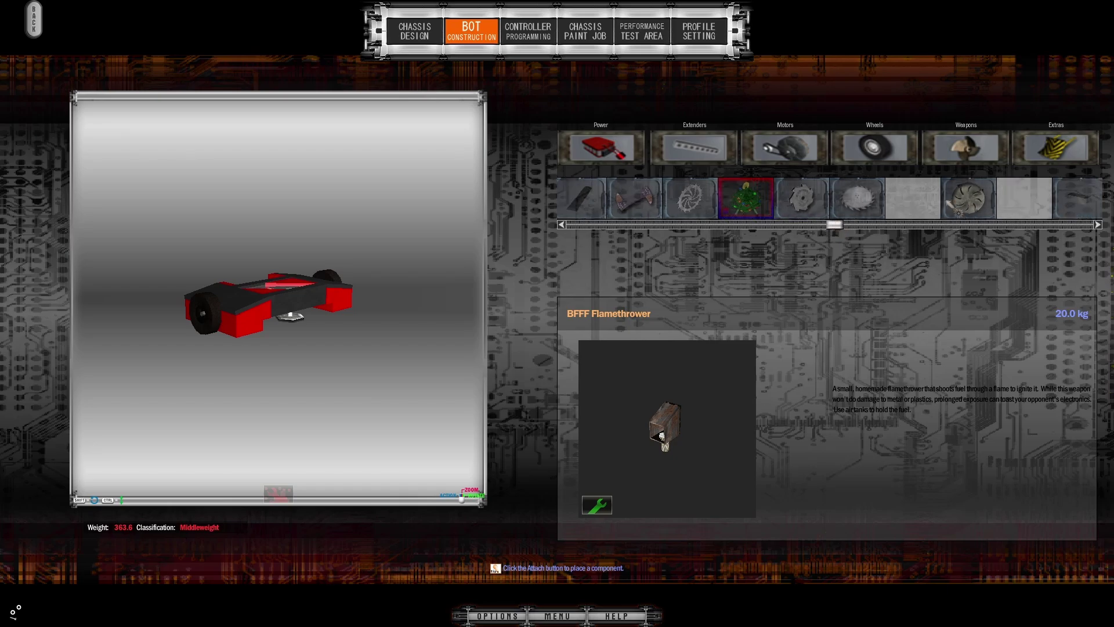
pyautogui.click(1014, 194)
pyautogui.click(1017, 199)
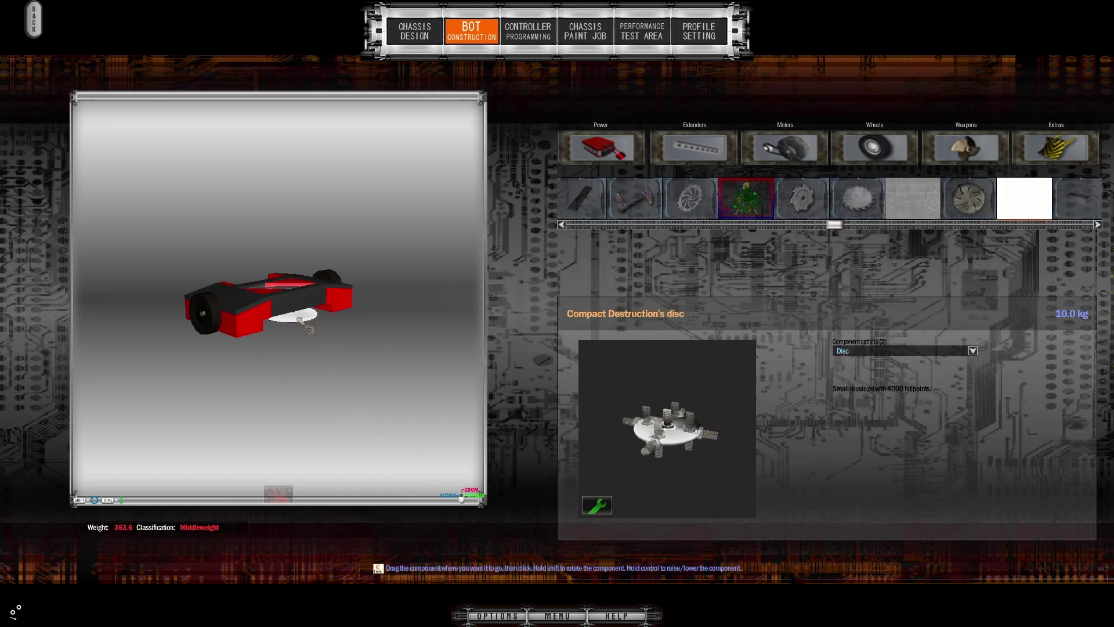
pyautogui.moveTo(298, 318); pyautogui.dragTo(285, 329)
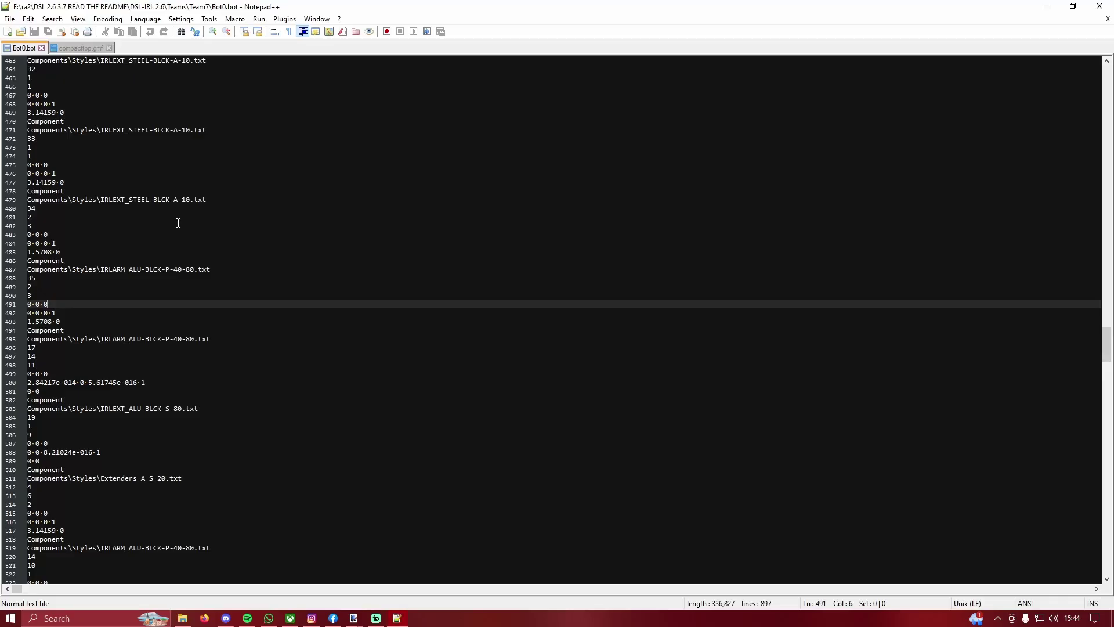
# Step: In Bot0.bot in Notepad++, change the component paths on lines 487 and 495 to Components\compacttop.txt, save the file and close it
pyautogui.moveTo(191, 269); pyautogui.dragTo(72, 273)
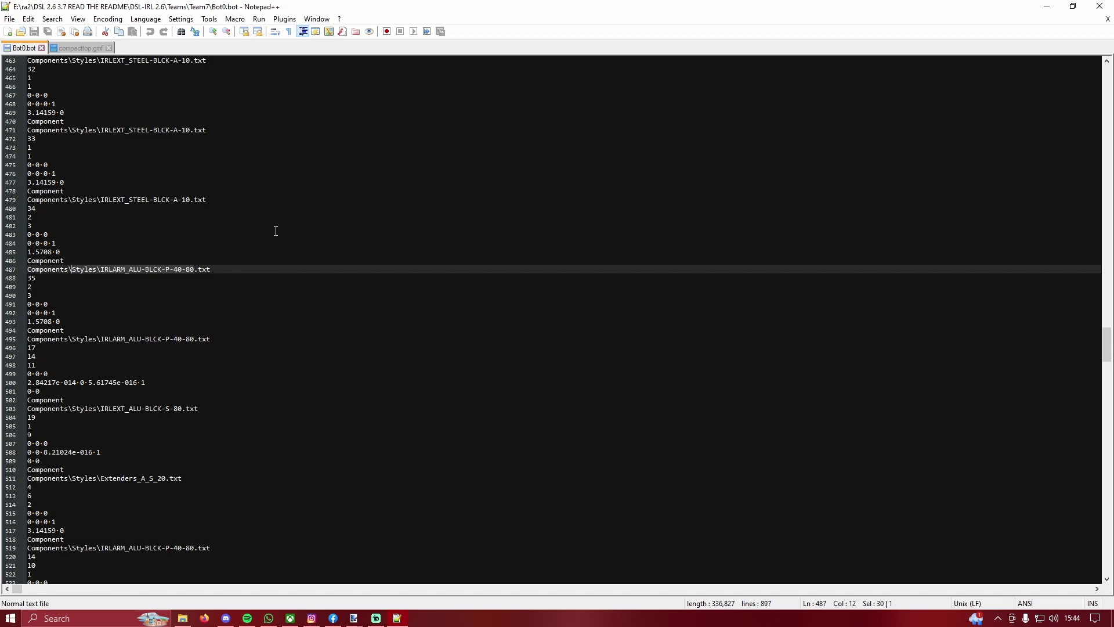
pyautogui.write('compacttop')
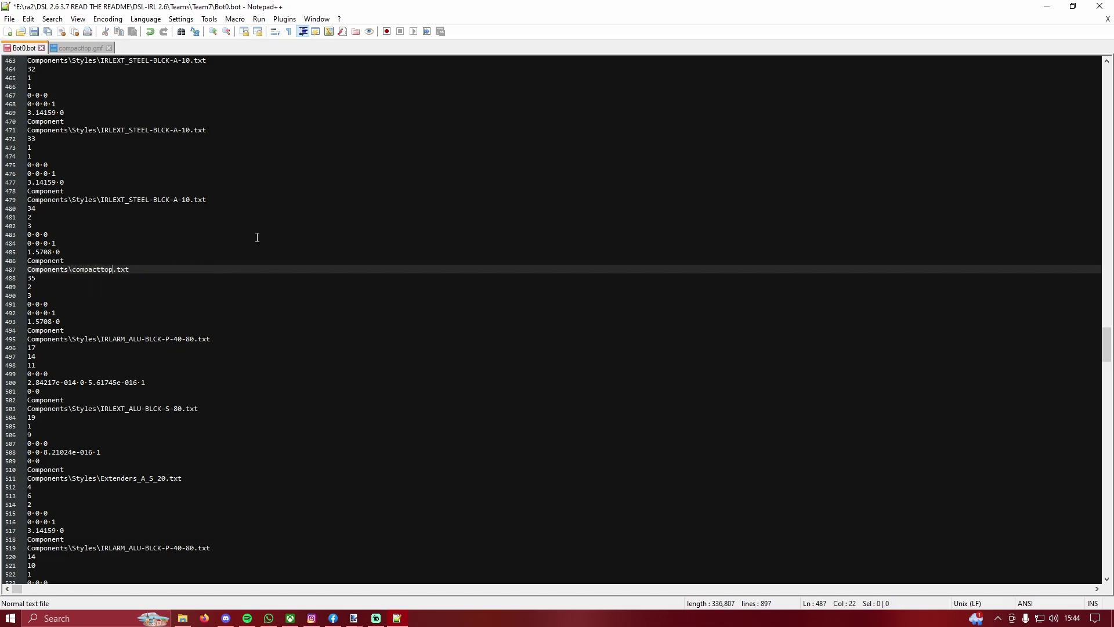
pyautogui.moveTo(194, 339); pyautogui.dragTo(72, 341)
pyautogui.write('clom')
pyautogui.press('BackSpace')
pyautogui.press('BackSpace')
pyautogui.press('BackSpace')
pyautogui.write('ompacttop')
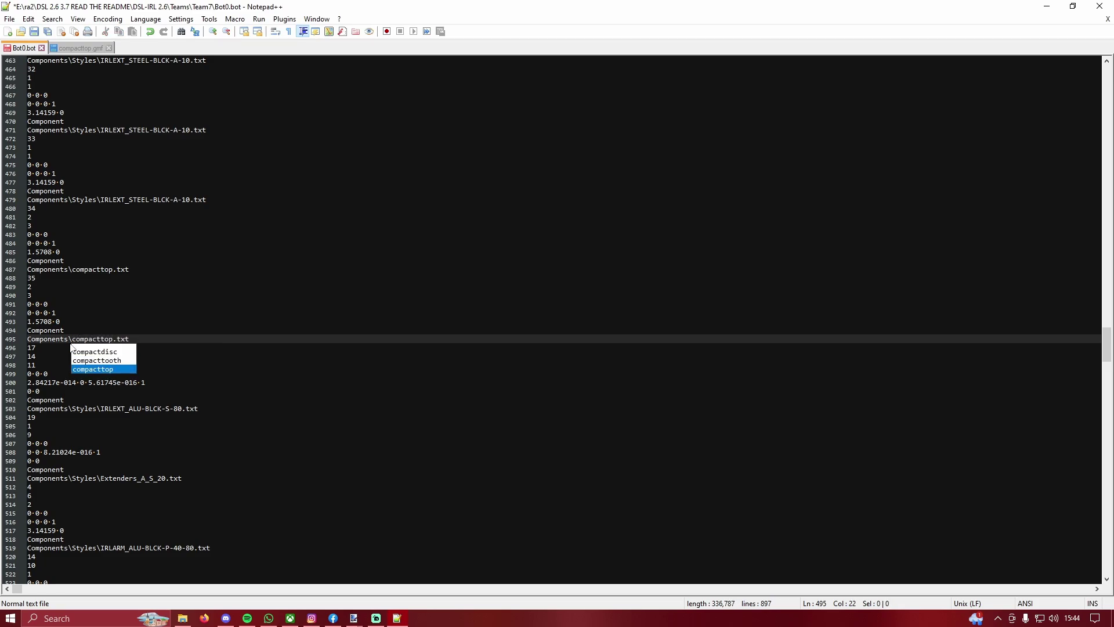
pyautogui.click(67, 339)
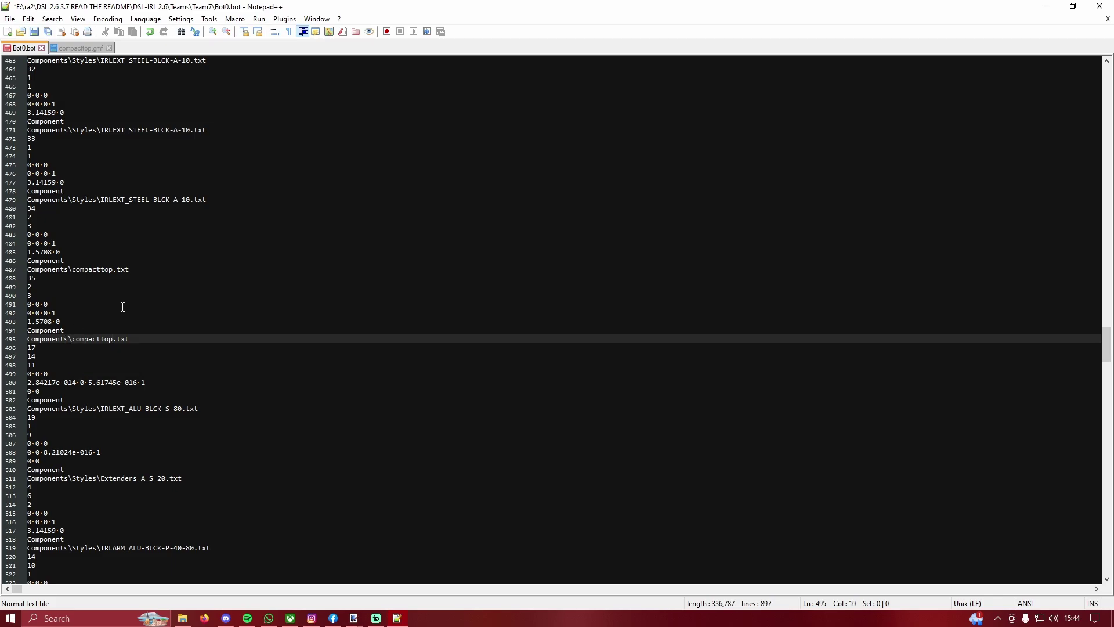
pyautogui.hotkey('ctrl', 's')
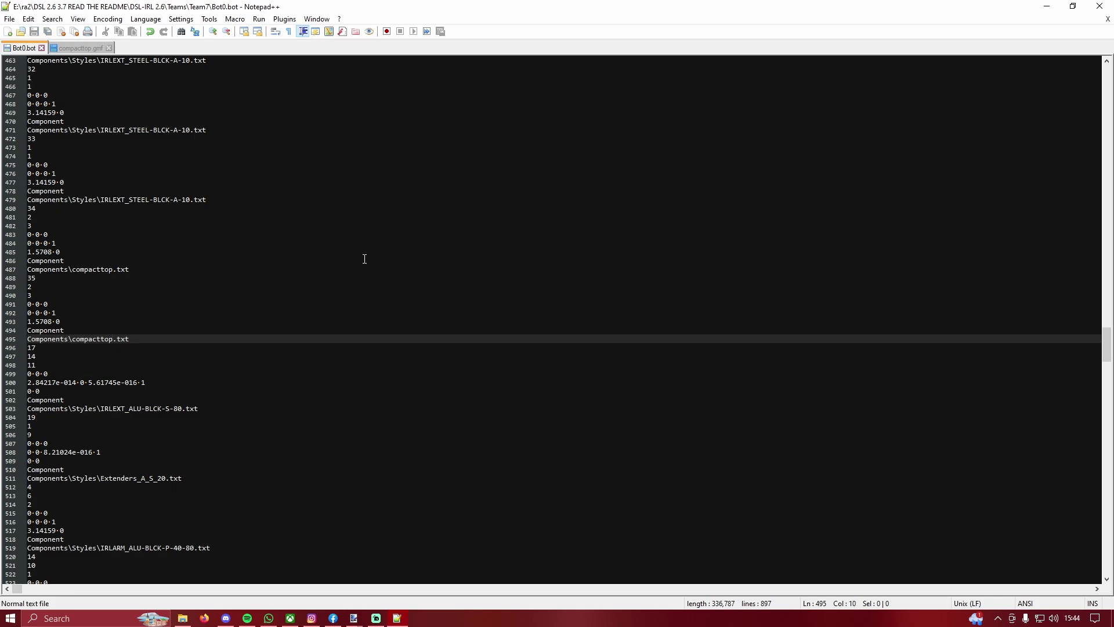
pyautogui.click(1103, 6)
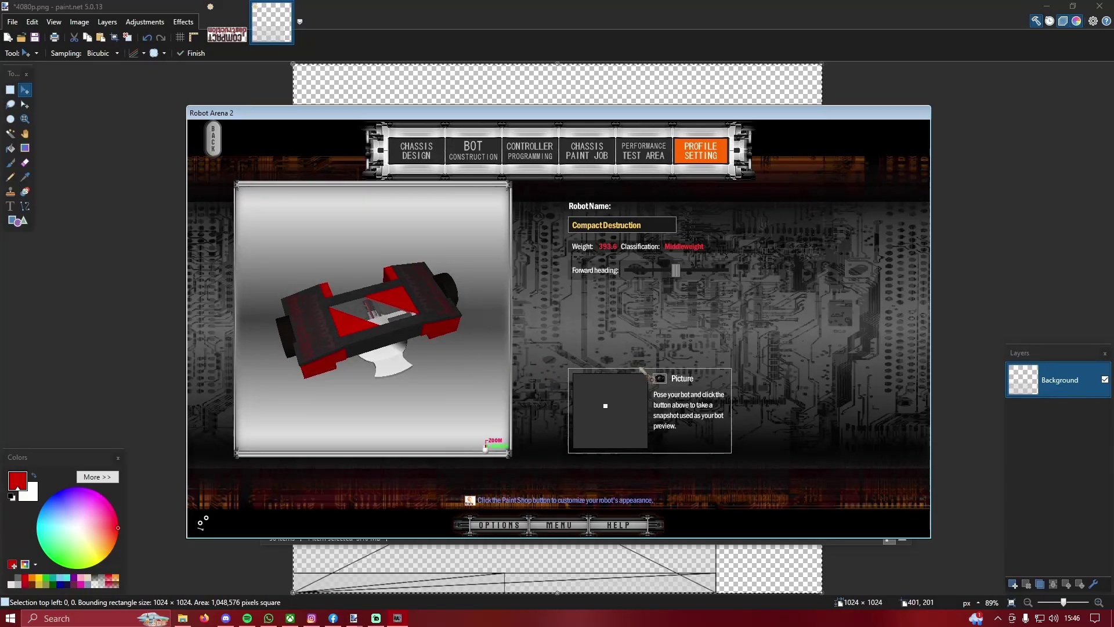
# Step: Take the robot's profile picture in Robot Arena 2, and open component preview 2.pdn in paint.net
pyautogui.click(660, 378)
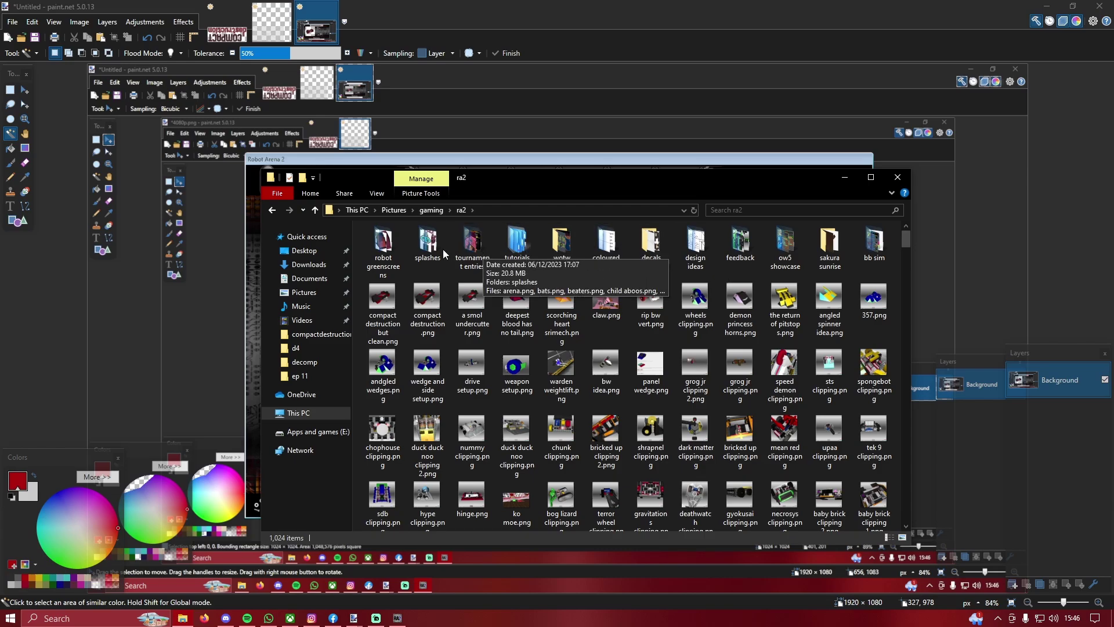
pyautogui.doubleClick(428, 241)
pyautogui.doubleClick(538, 490)
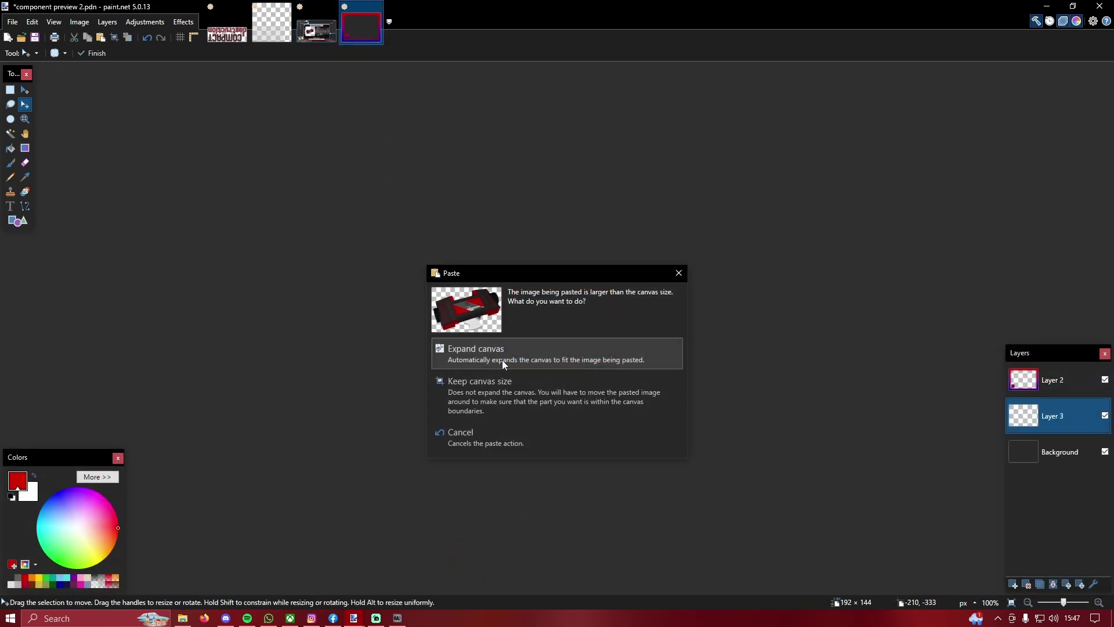
# Step: Paste the robot cut-out while keeping the canvas size, shrink it to fit the preview frame, and merge the layers into the background
pyautogui.click(502, 382)
pyautogui.moveTo(726, 433); pyautogui.dragTo(585, 338)
pyautogui.hotkey('ctrl', 'd')
pyautogui.click(1053, 380)
pyautogui.click(1052, 585)
pyautogui.click(1052, 585)
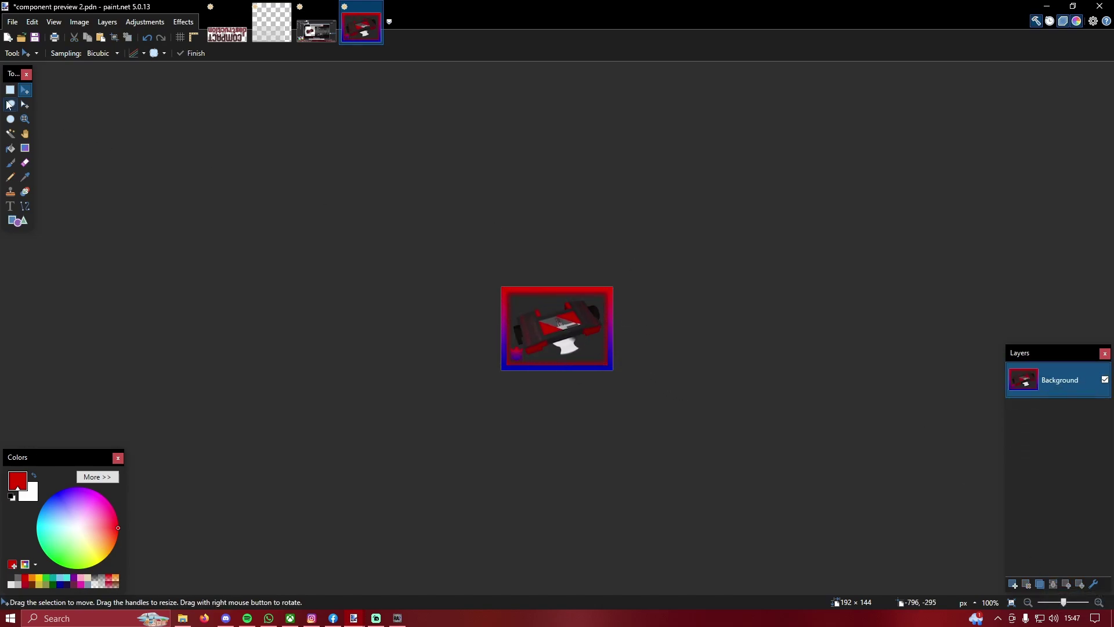
# Step: Save the preview image as a 24-bit BMP named compactdestructionpre in the compactdestruction folder
pyautogui.click(12, 22)
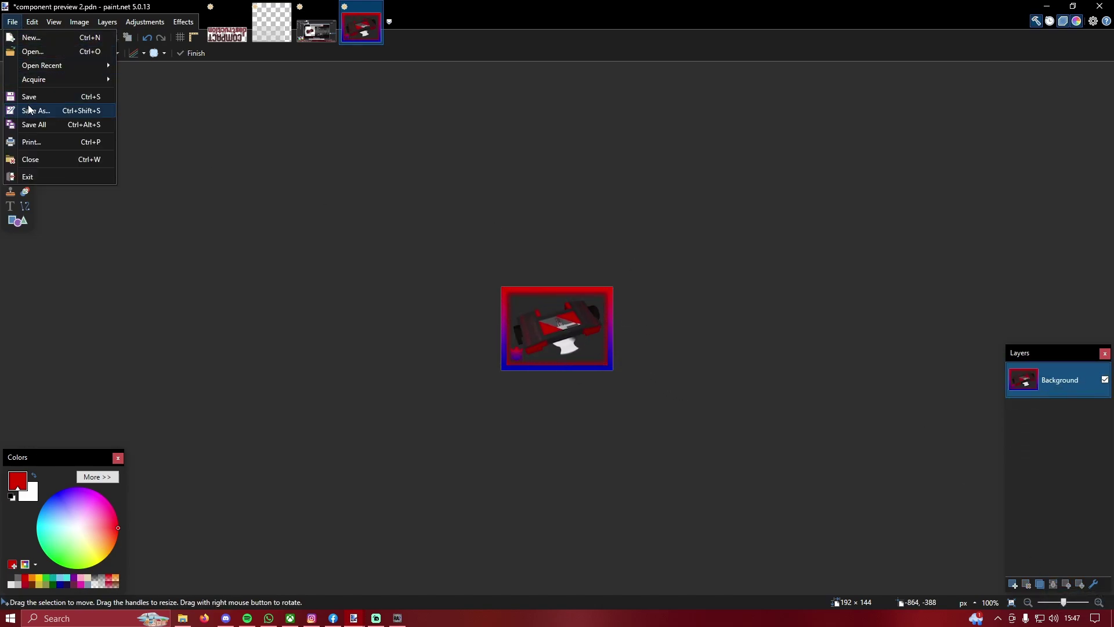
pyautogui.click(29, 110)
pyautogui.click(140, 288)
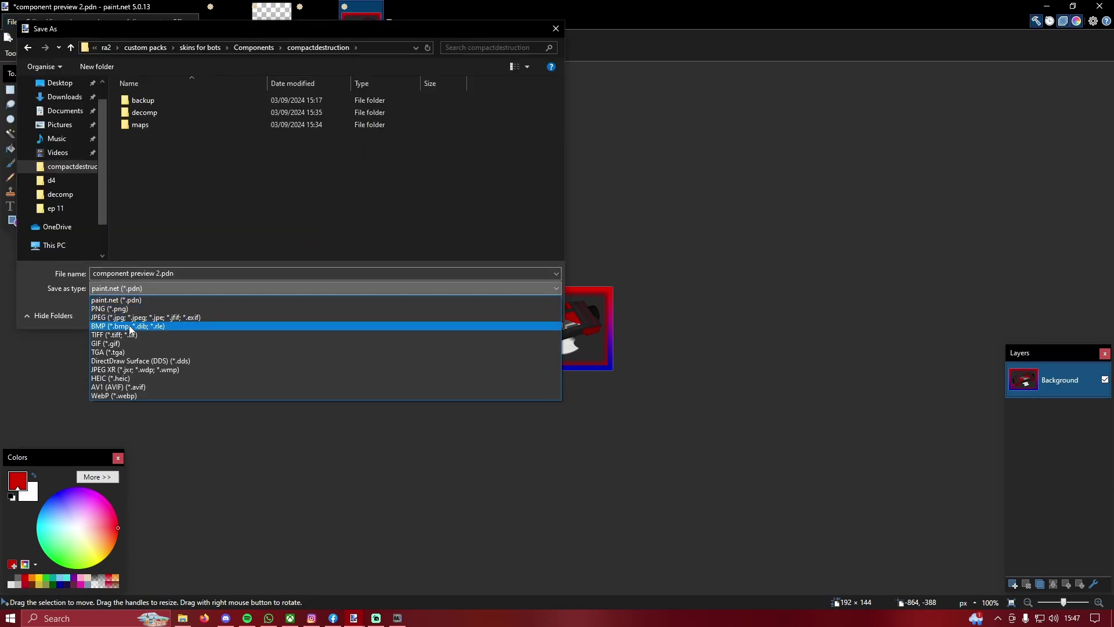
pyautogui.click(133, 322)
pyautogui.moveTo(204, 277); pyautogui.dragTo(91, 274)
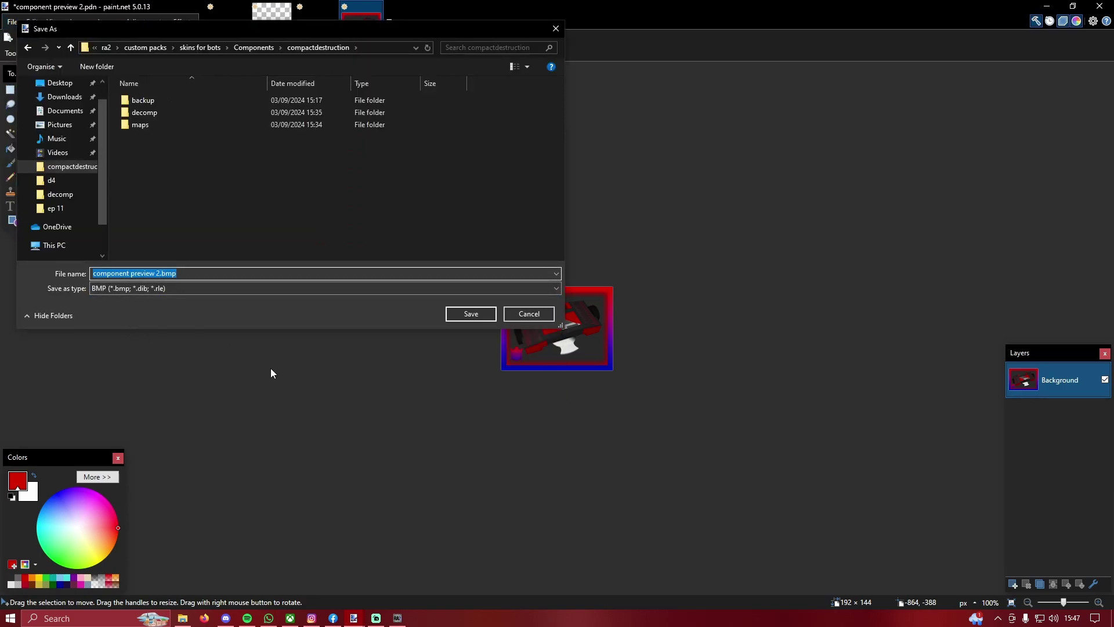
pyautogui.write('comp')
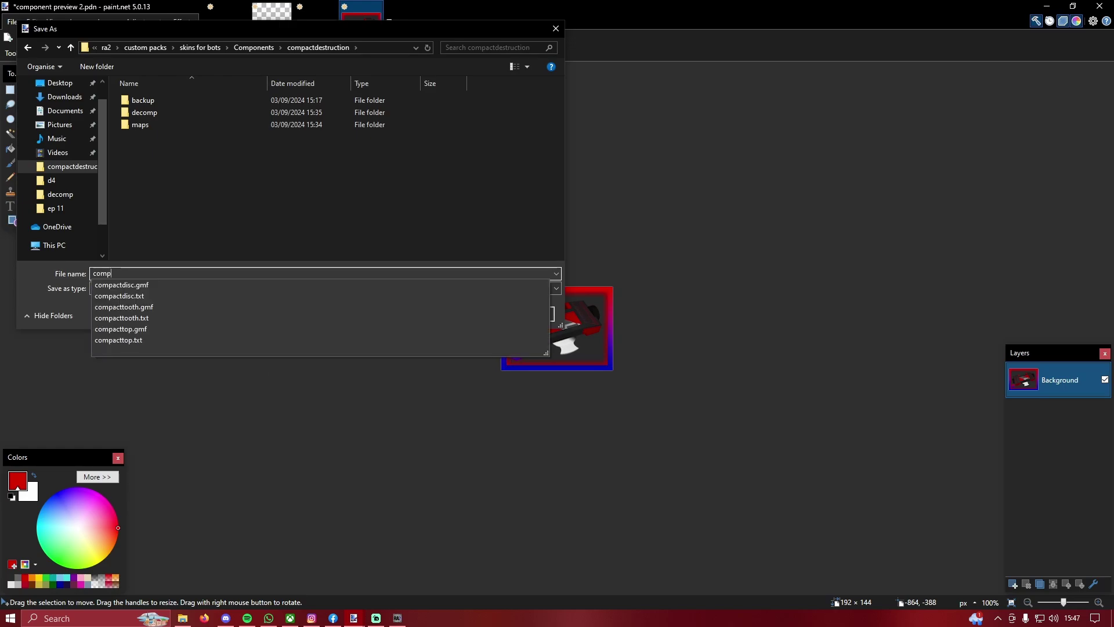
pyautogui.write('actde')
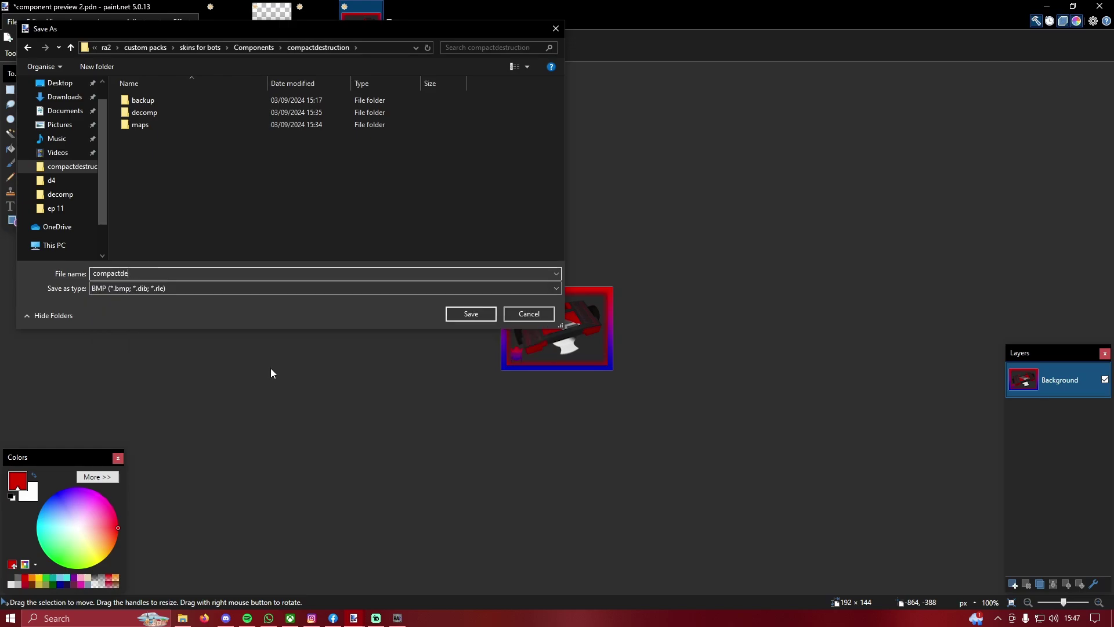
pyautogui.write('structionpre')
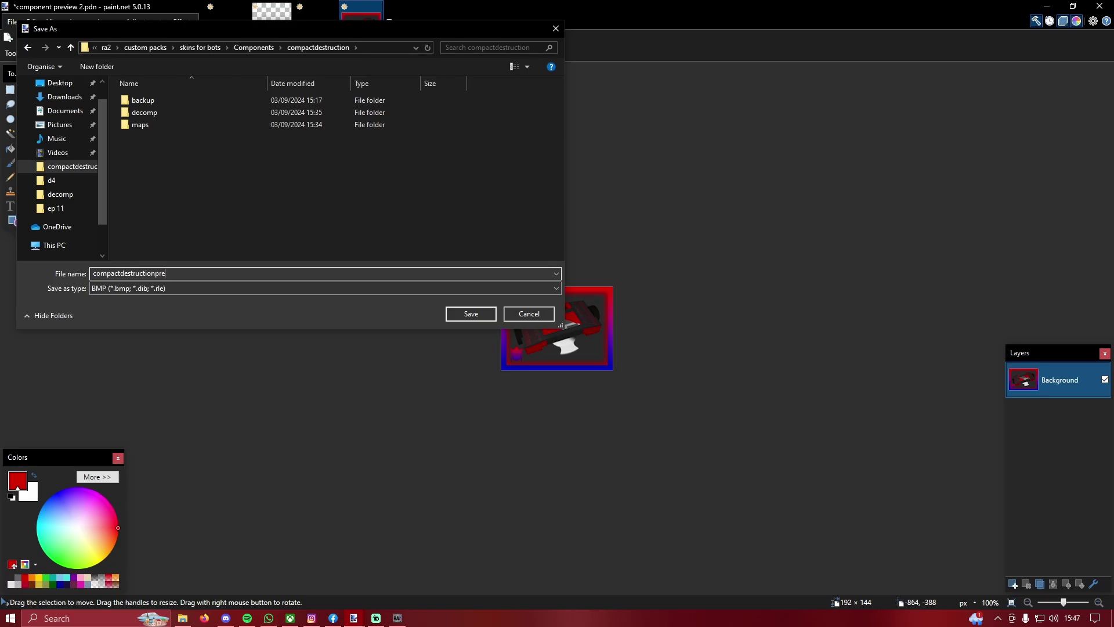
pyautogui.press('Return')
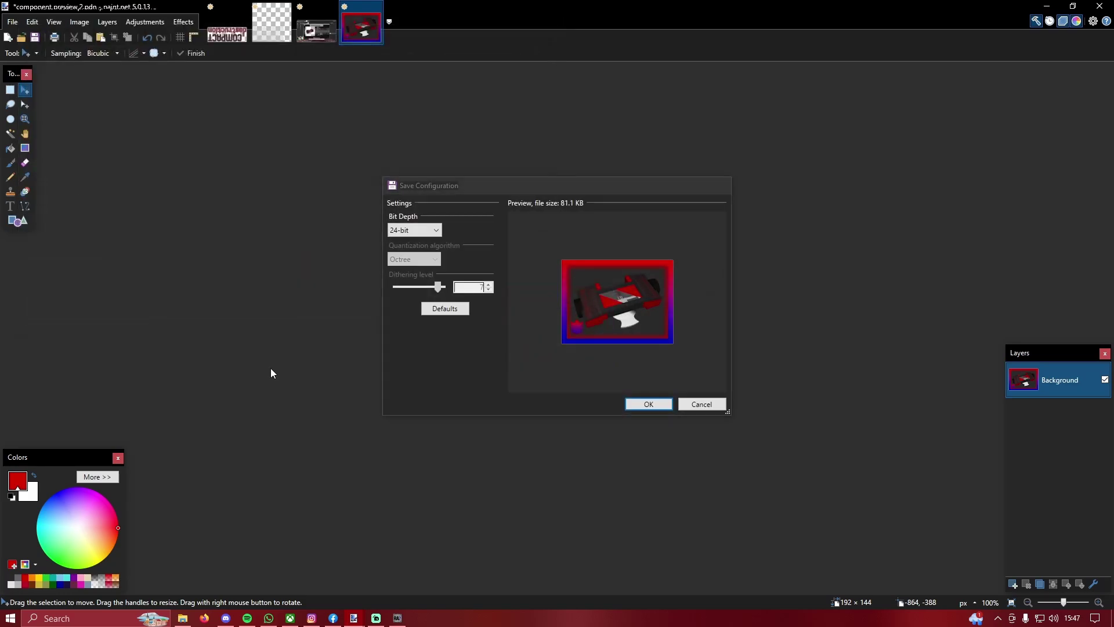
pyautogui.press('Return')
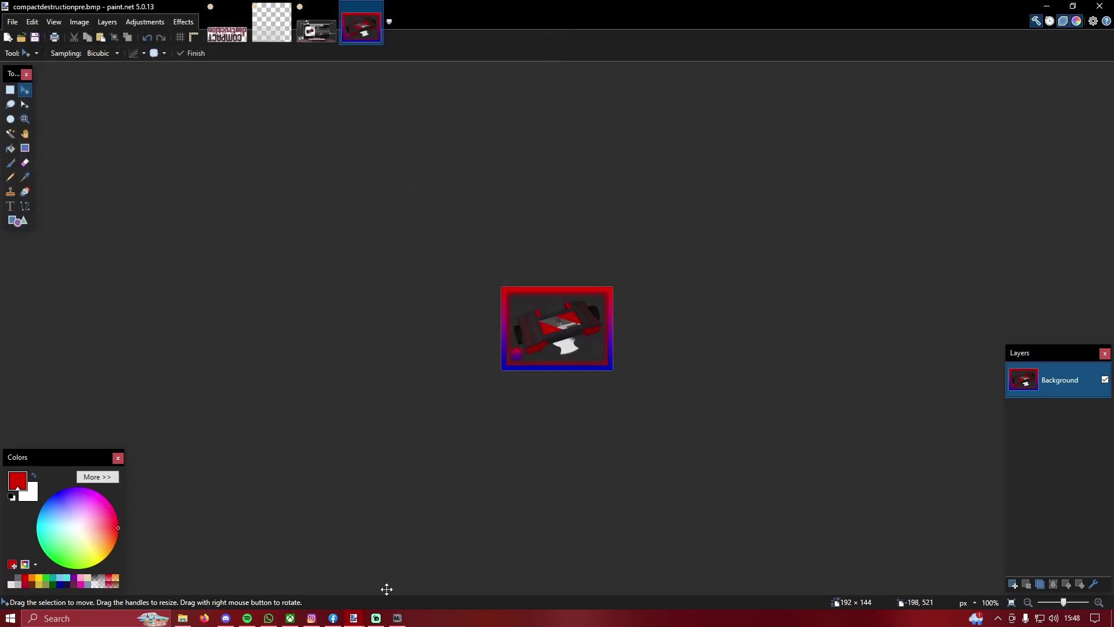